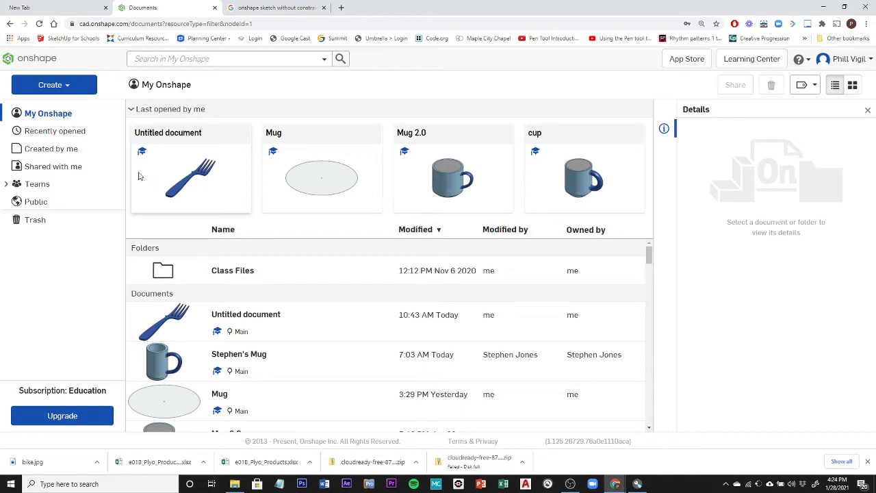
- Create a new document named Fork
{"action": "left_click", "coordinate": [50, 89]}
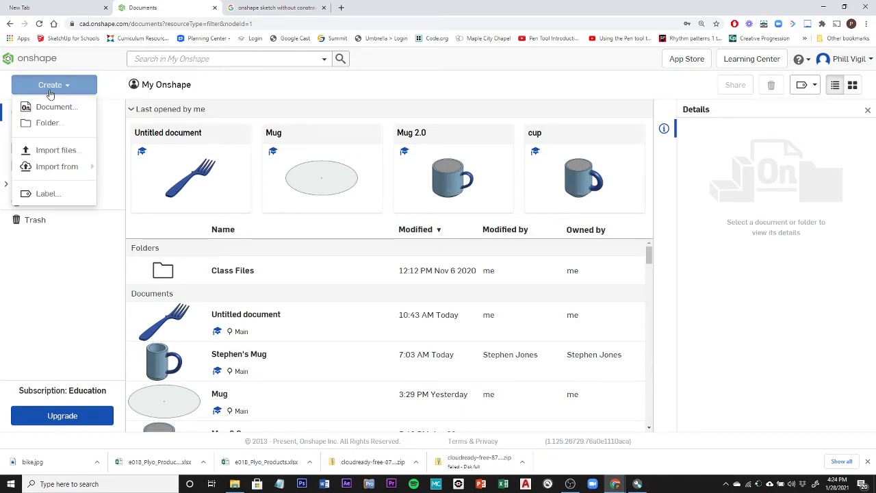
{"action": "left_click", "coordinate": [52, 107]}
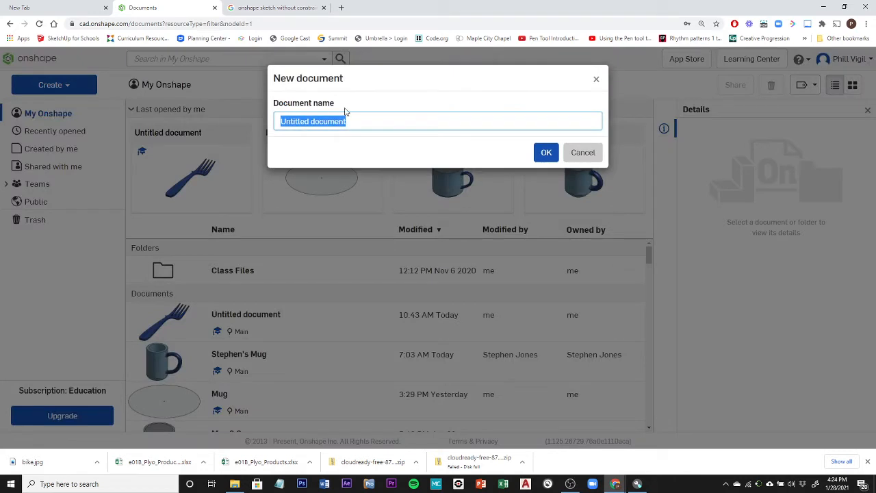
{"action": "type", "text": "Fork"}
{"action": "key", "text": "Return"}
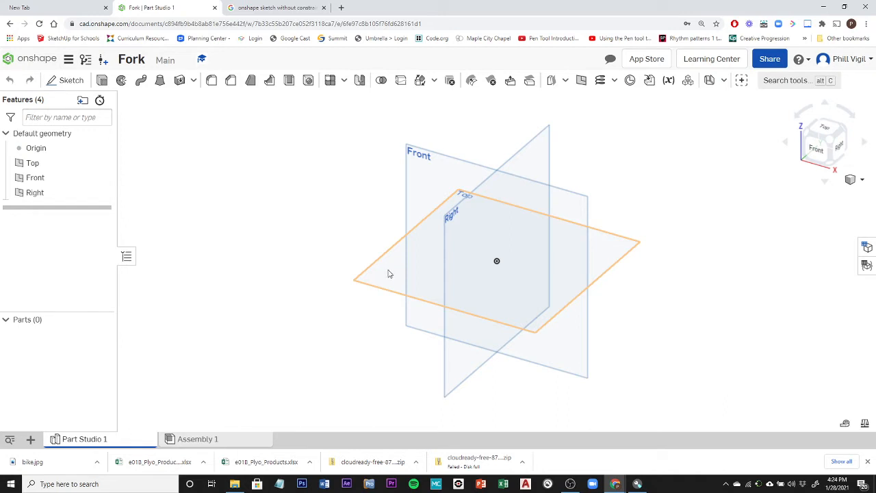
- Start a sketch on the Top plane, view it from the top and hide the default planes
{"action": "left_click", "coordinate": [388, 273]}
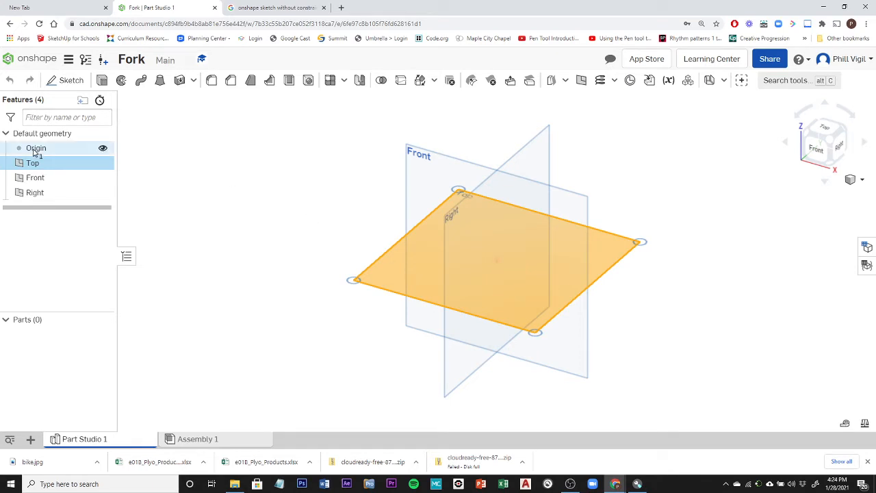
{"action": "left_click", "coordinate": [69, 80]}
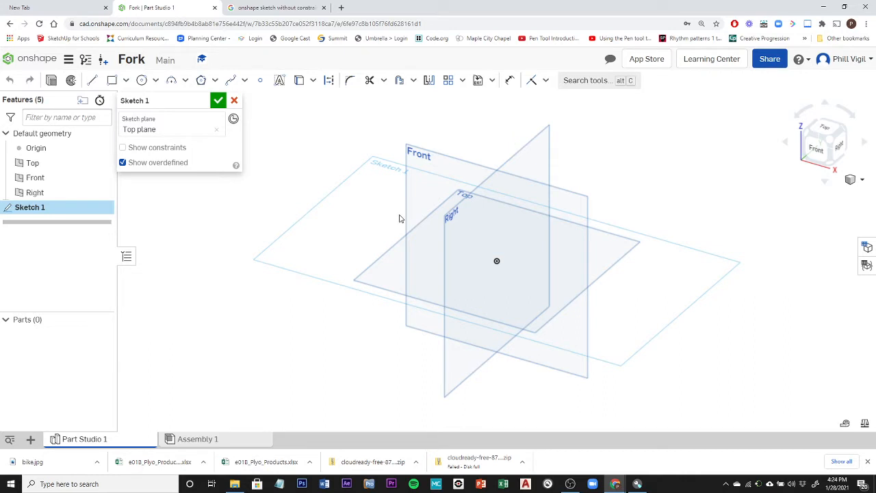
{"action": "left_click", "coordinate": [824, 129]}
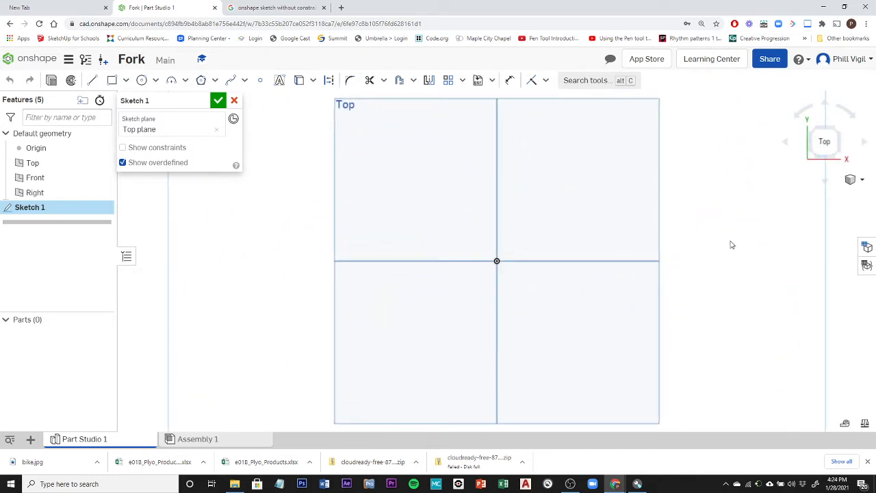
{"action": "key", "text": "p"}
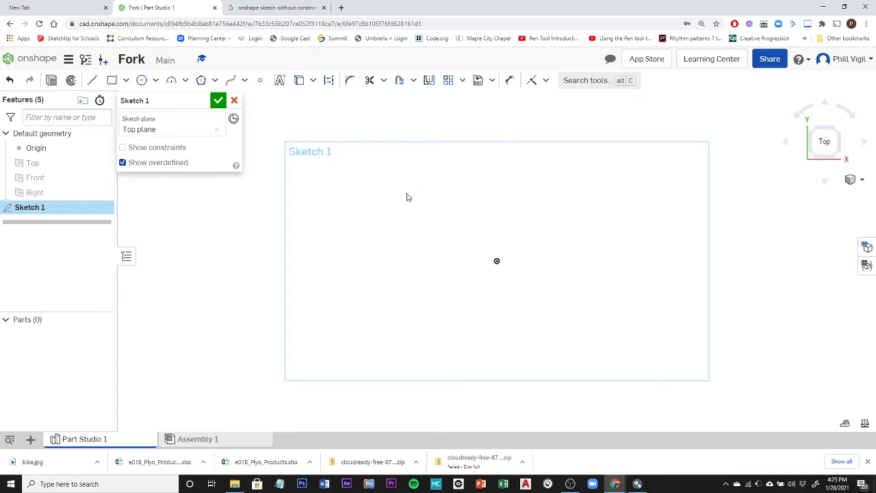
- Sketch a vertical construction line about 68 mm long upward from the origin
{"action": "left_click", "coordinate": [93, 80]}
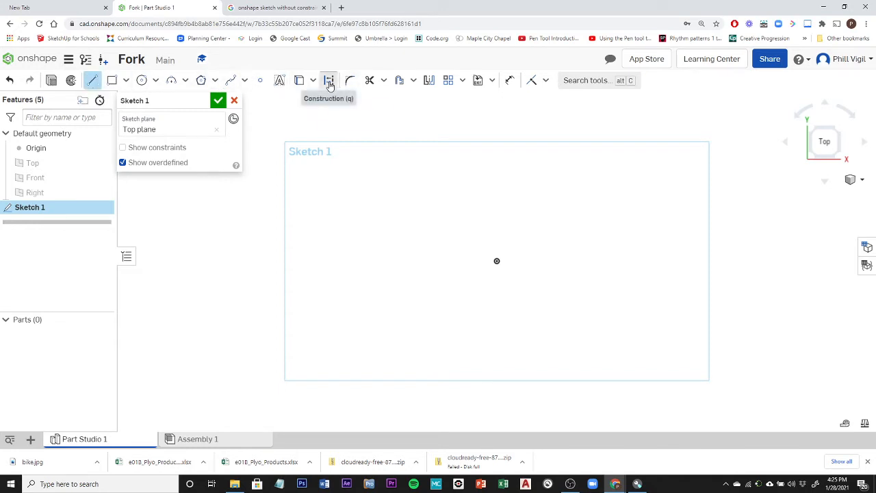
{"action": "left_click", "coordinate": [329, 80]}
{"action": "left_click", "coordinate": [496, 261]}
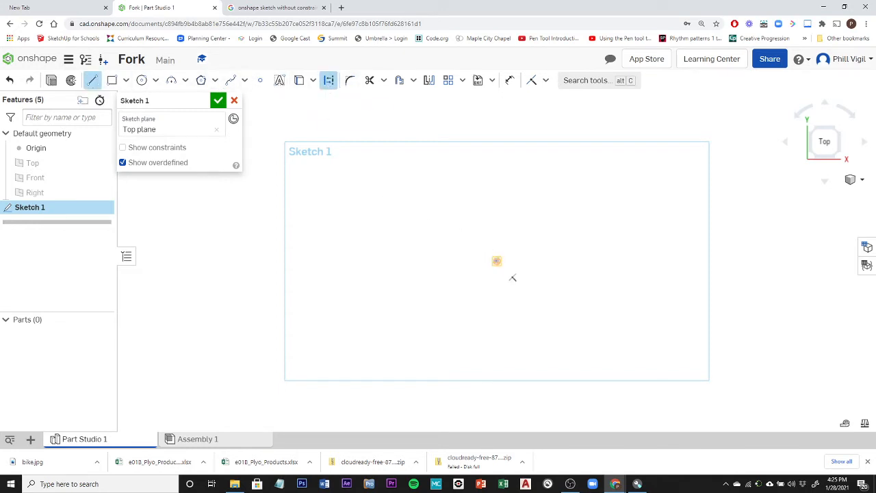
{"action": "left_click", "coordinate": [497, 261]}
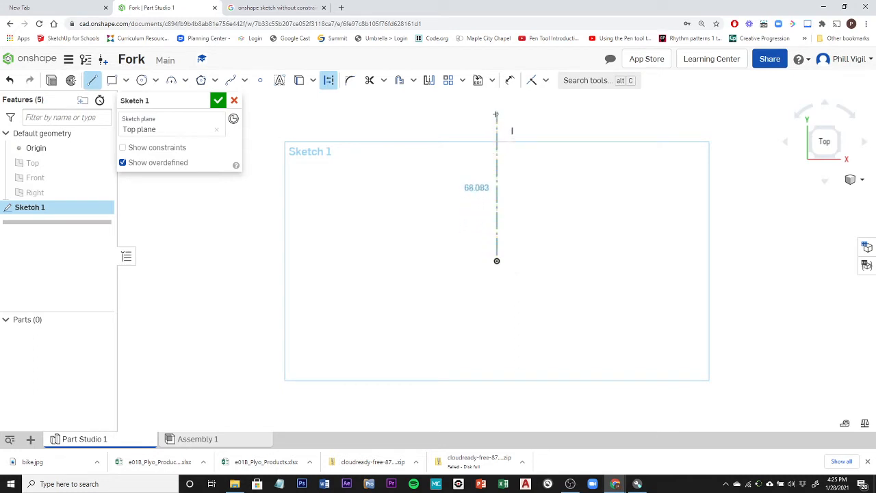
{"action": "left_click", "coordinate": [497, 115]}
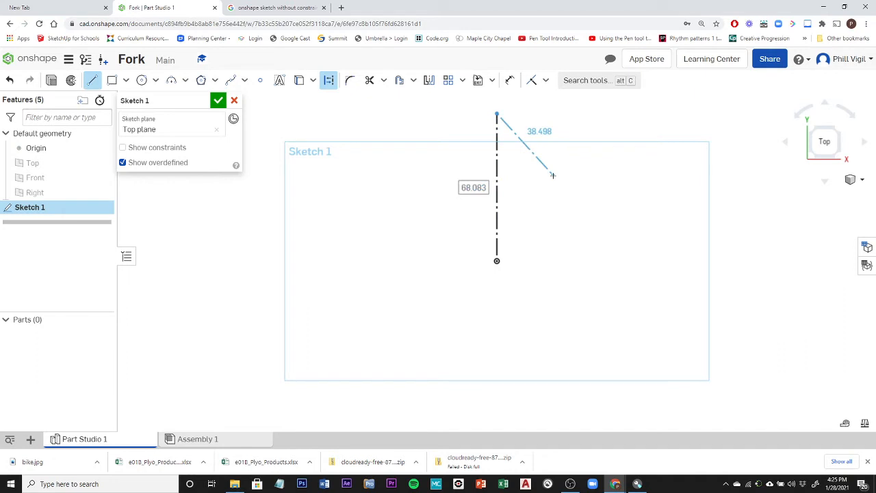
{"action": "mouse_move", "coordinate": [553, 175]}
{"action": "middle_mouse_down"}
{"action": "mouse_move", "coordinate": [502, 217]}
{"action": "mouse_move", "coordinate": [387, 276]}
{"action": "middle_mouse_up"}
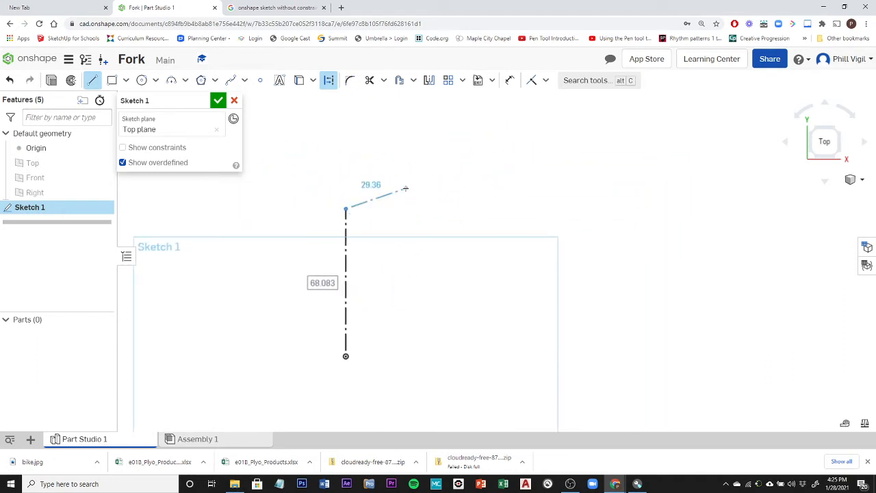
{"action": "key", "text": "Escape"}
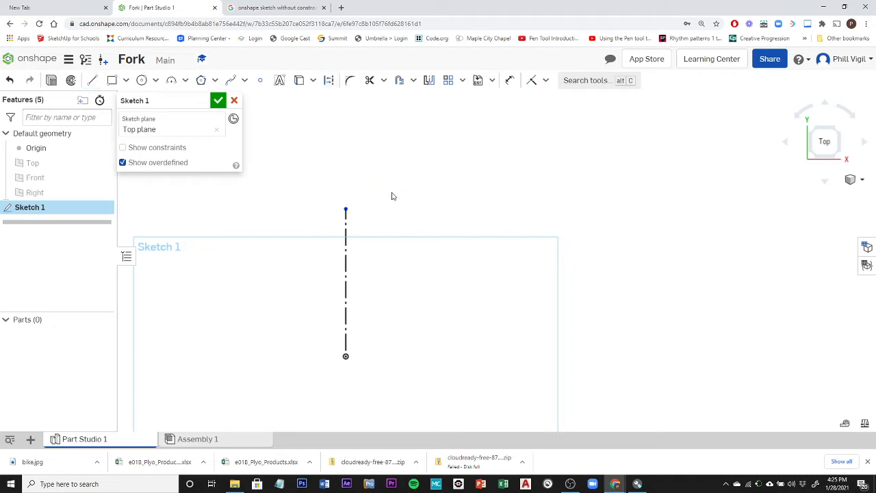
- Dimension the vertical construction line to a length of 150 mm
{"action": "left_click", "coordinate": [510, 80]}
{"action": "left_click", "coordinate": [345, 278]}
{"action": "key", "text": "d"}
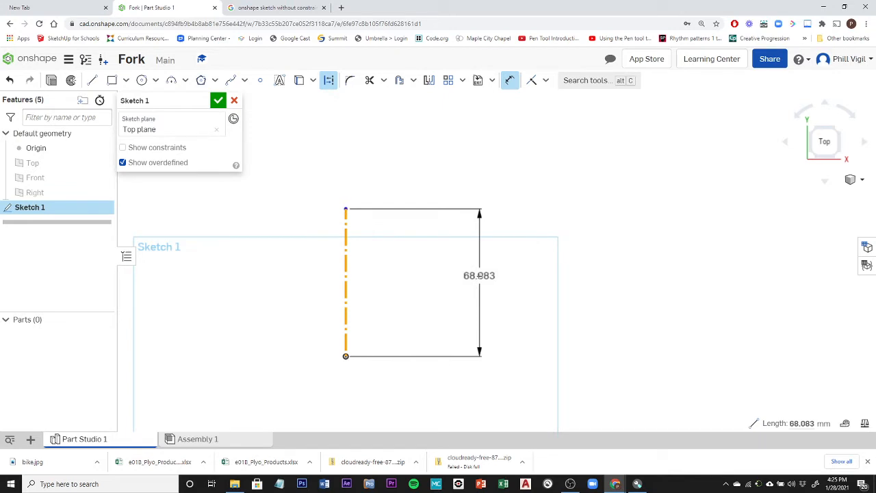
{"action": "left_click", "coordinate": [479, 276]}
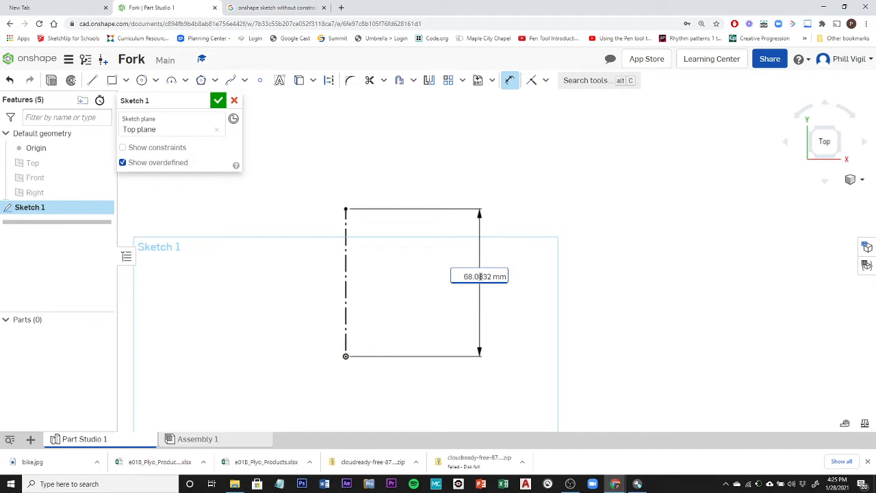
{"action": "left_click_drag", "start_coordinate": [461, 276], "coordinate": [515, 276]}
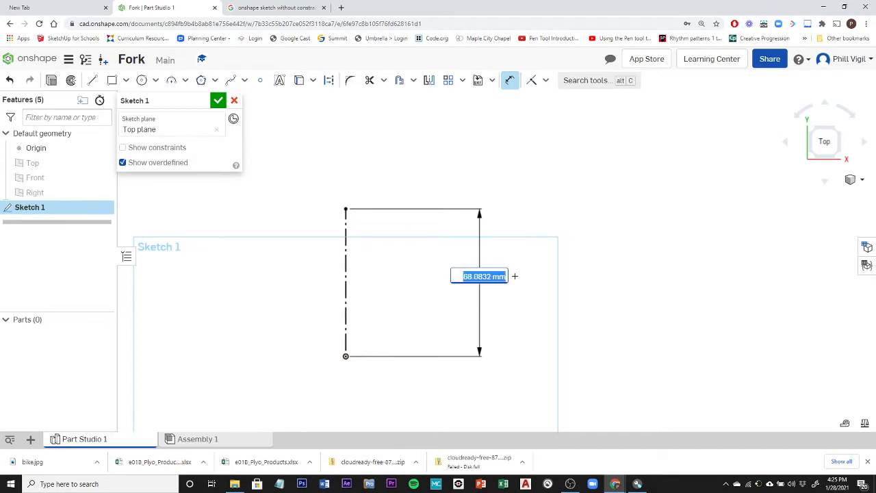
{"action": "type", "text": "150"}
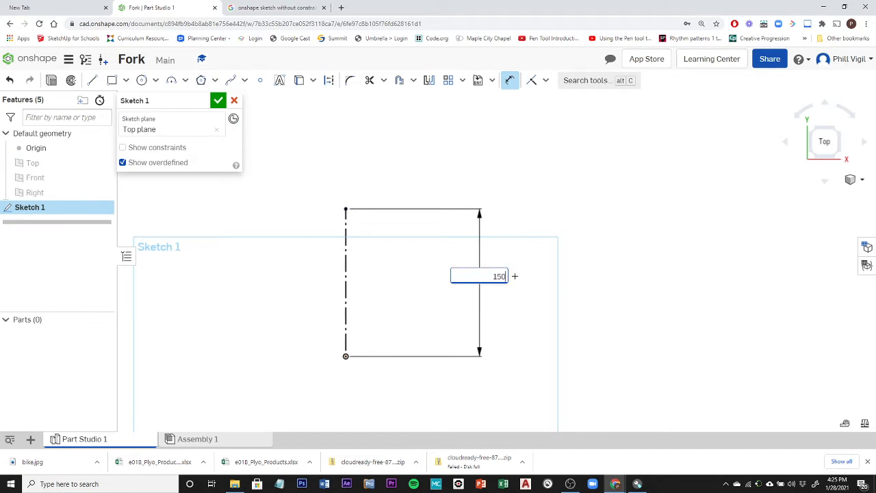
{"action": "key", "text": "Return"}
- Sketch a horizontal construction line about 17 mm long to the right from the upper endpoint of the vertical construction line
{"action": "scroll", "coordinate": [515, 276], "scroll_direction": "down", "scroll_amount": 3}
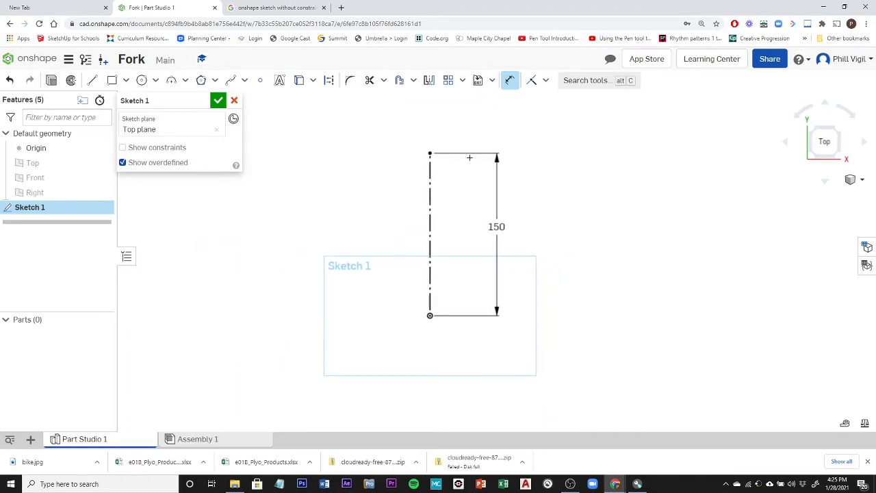
{"action": "scroll", "coordinate": [446, 153], "scroll_direction": "up", "scroll_amount": 8}
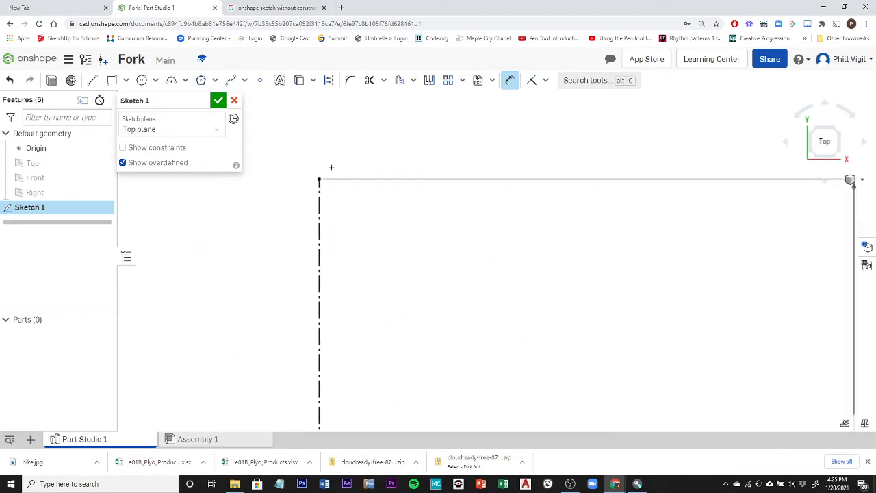
{"action": "scroll", "coordinate": [452, 226], "scroll_direction": "down", "scroll_amount": 3}
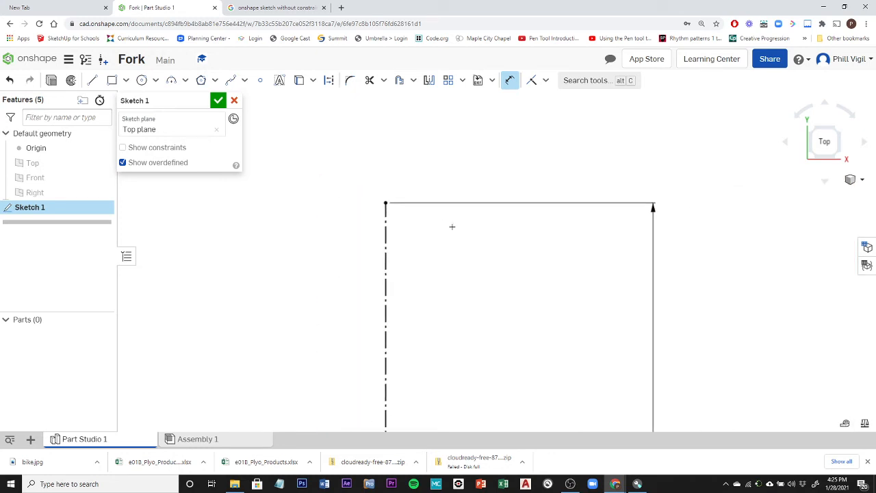
{"action": "scroll", "coordinate": [451, 226], "scroll_direction": "down", "scroll_amount": 3}
{"action": "scroll", "coordinate": [451, 226], "scroll_direction": "up", "scroll_amount": 5}
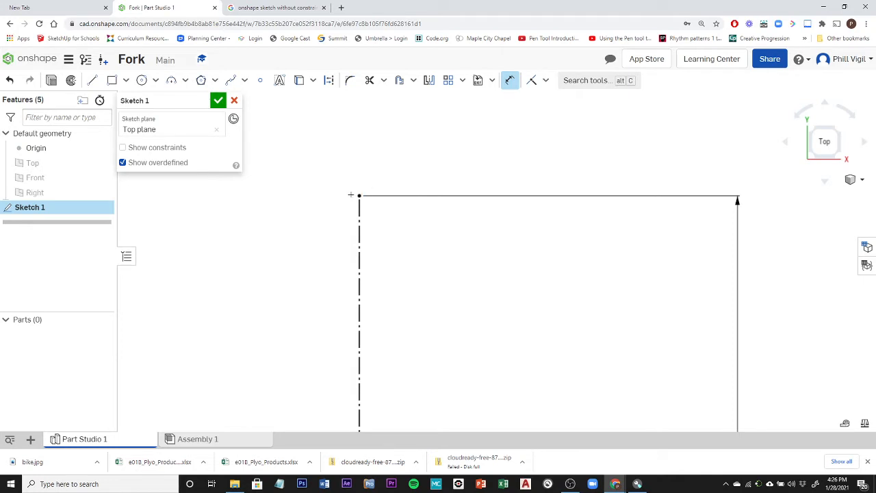
{"action": "left_click", "coordinate": [328, 81]}
{"action": "key", "text": "q"}
{"action": "left_click", "coordinate": [328, 82]}
{"action": "left_click", "coordinate": [91, 80]}
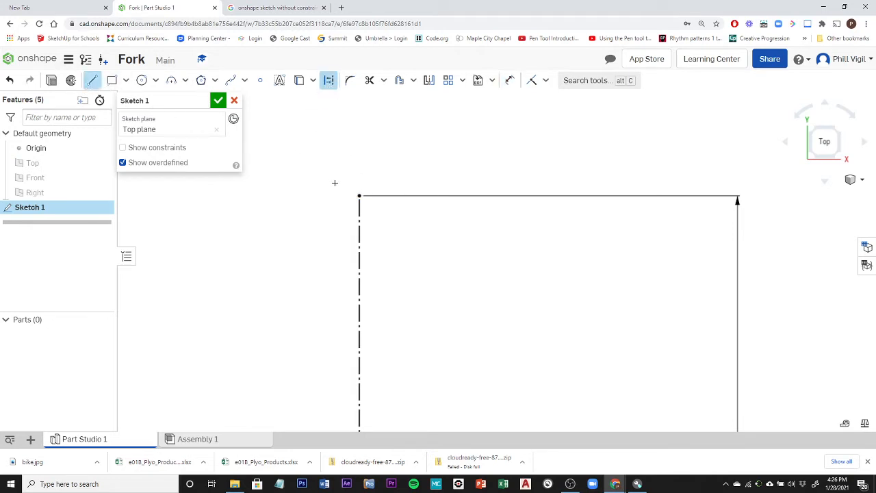
{"action": "left_click", "coordinate": [361, 196]}
{"action": "left_click", "coordinate": [465, 195]}
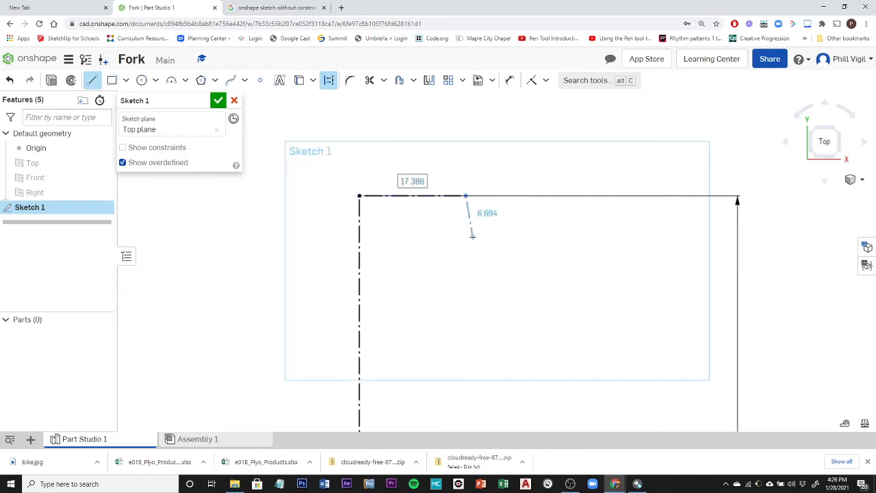
{"action": "key", "text": "Escape"}
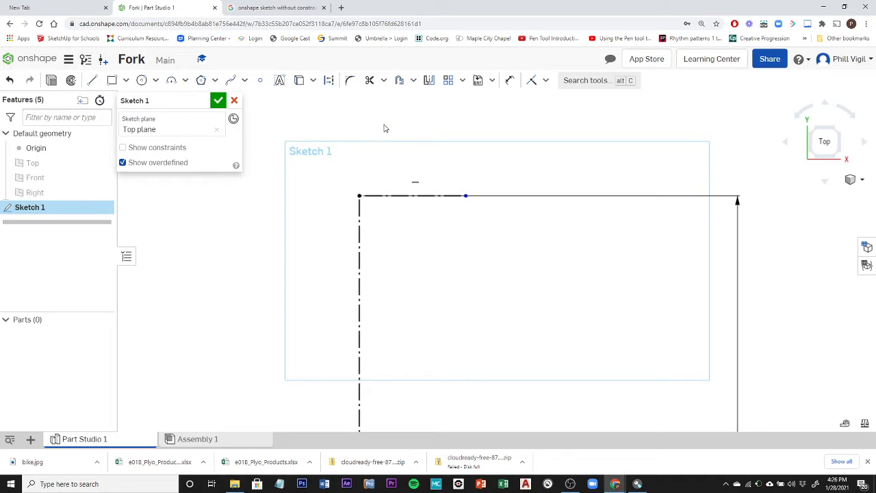
- Dimension the horizontal construction line to a length of 9 mm
{"action": "left_click", "coordinate": [511, 82]}
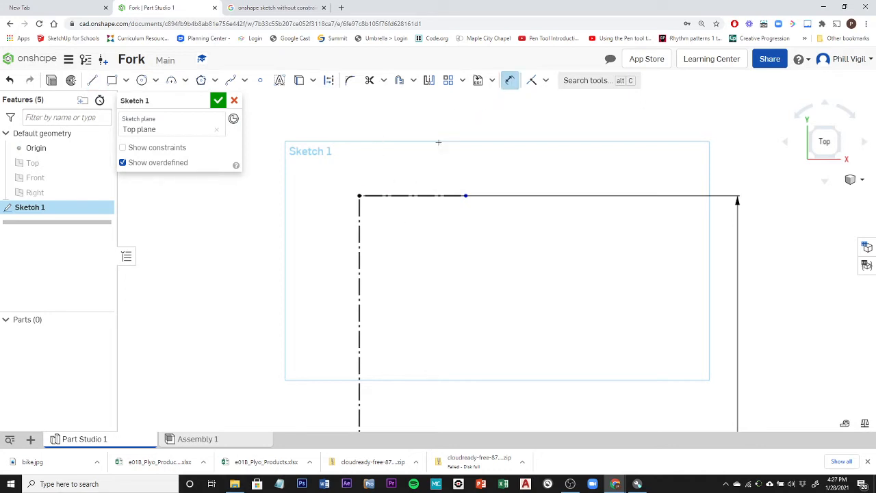
{"action": "left_click", "coordinate": [409, 193]}
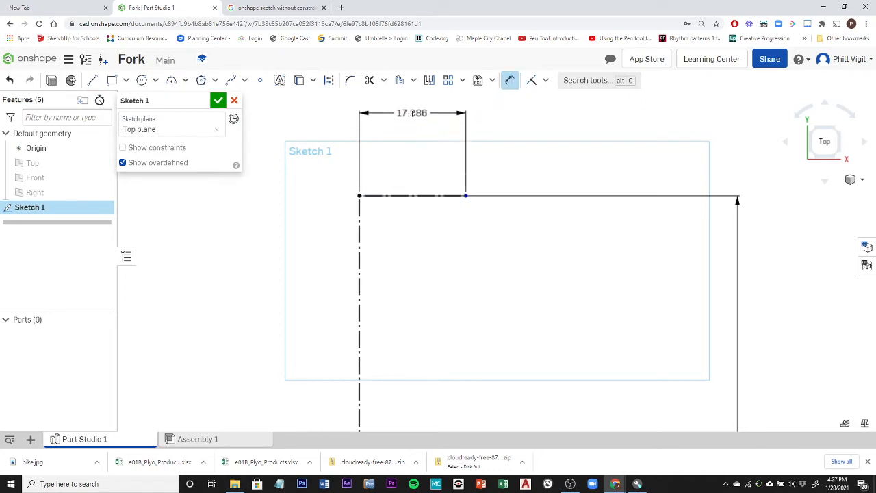
{"action": "left_click", "coordinate": [412, 114]}
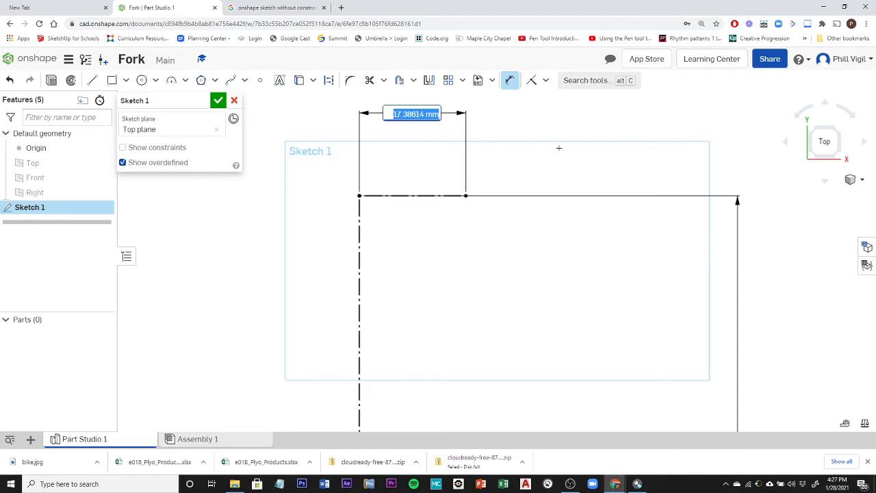
{"action": "type", "text": "9"}
{"action": "key", "text": "Return"}
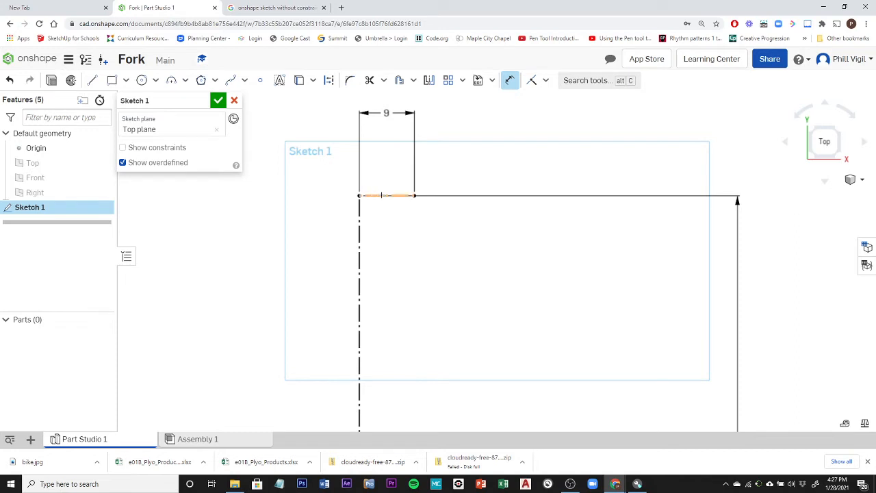
- Place a sketch point on the horizontal construction line, about 6.4 mm from its right endpoint
{"action": "left_click", "coordinate": [262, 83]}
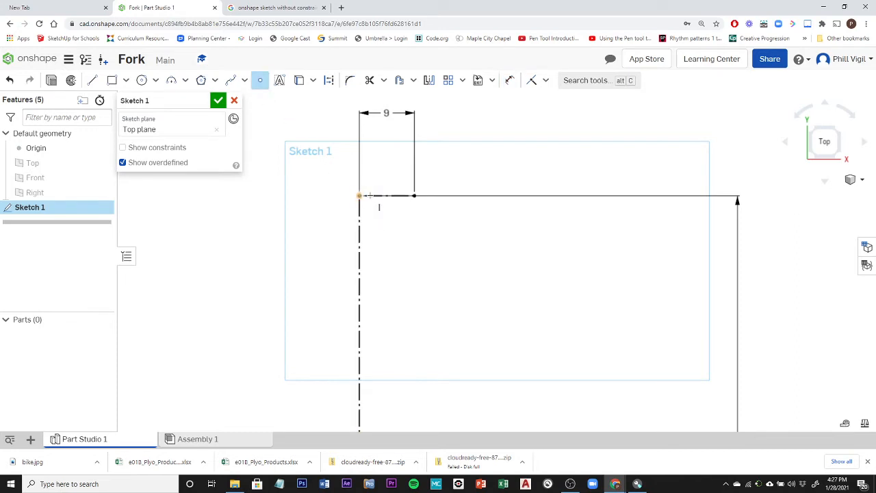
{"action": "scroll", "coordinate": [375, 196], "scroll_direction": "up", "scroll_amount": 3}
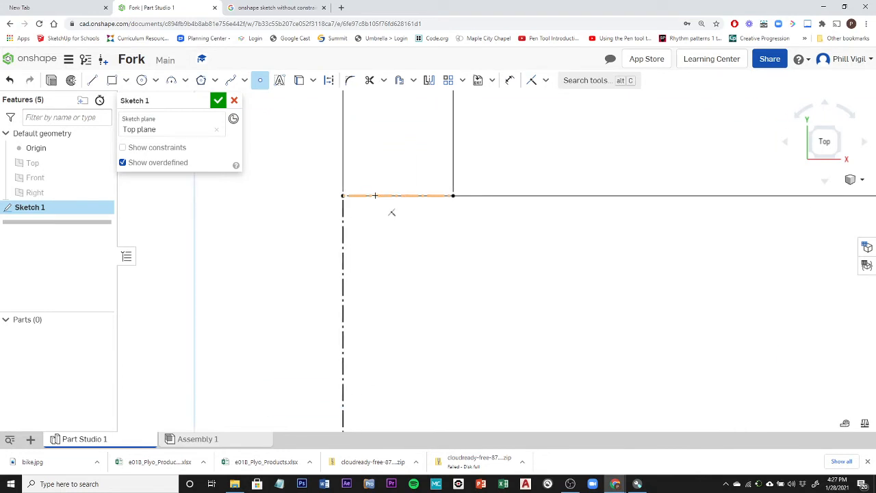
{"action": "left_click", "coordinate": [375, 196]}
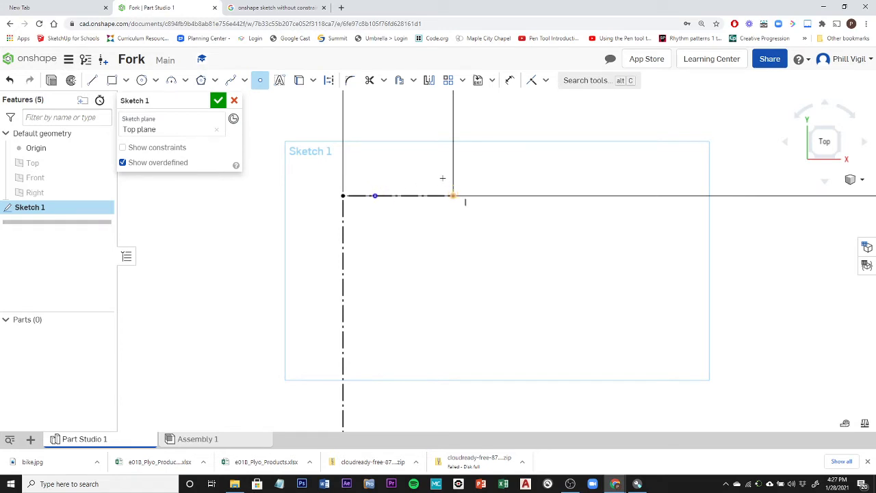
- Dimension the distance between the sketch point and the horizontal line's right endpoint to 6 mm
{"action": "left_click", "coordinate": [509, 80]}
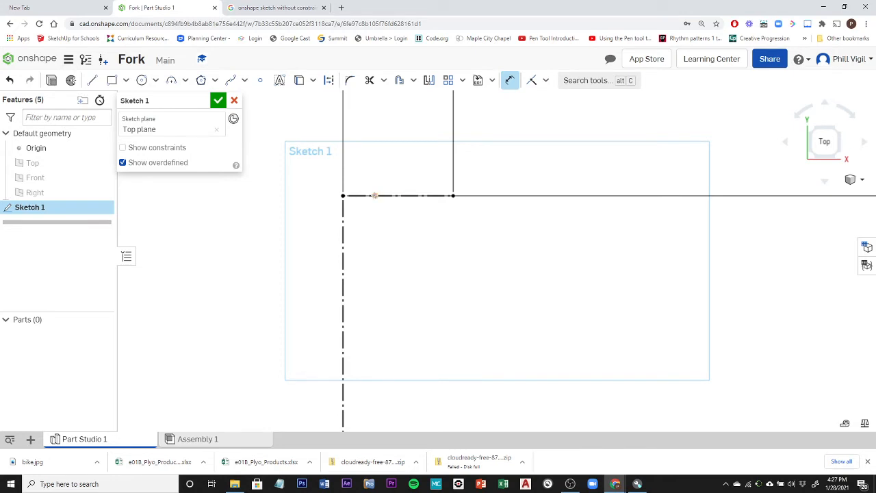
{"action": "left_click", "coordinate": [453, 195]}
{"action": "left_click", "coordinate": [409, 138]}
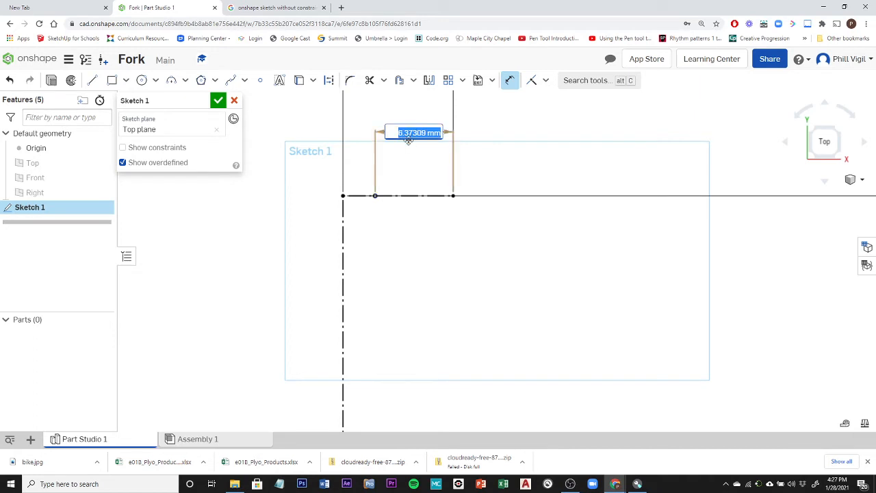
{"action": "type", "text": "6"}
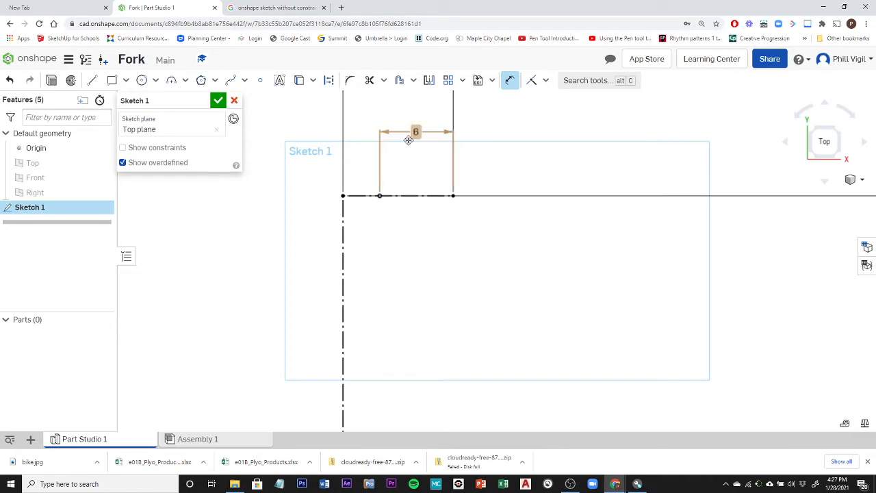
{"action": "key", "text": "Return"}
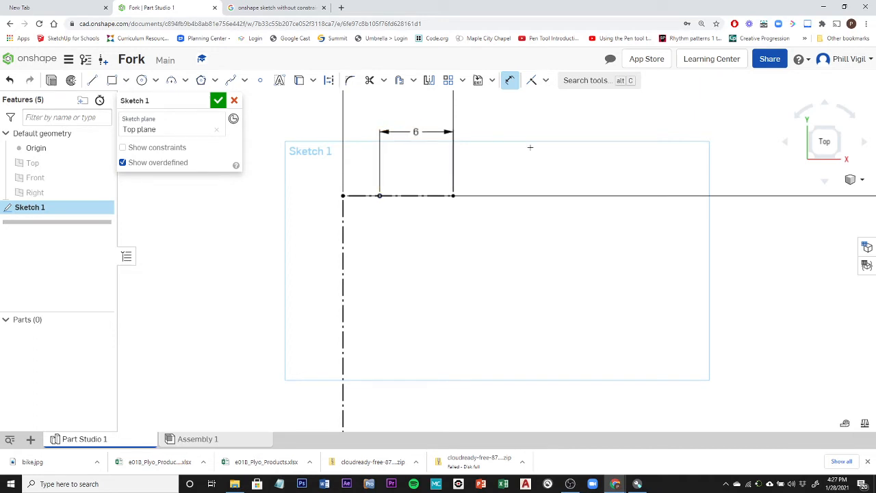
- Sketch the first tine outline from the vertical construction line: about 20.5 mm up, 1.8 mm across horizontally, and 20.6 mm down
{"action": "scroll", "coordinate": [530, 147], "scroll_direction": "down", "scroll_amount": 5}
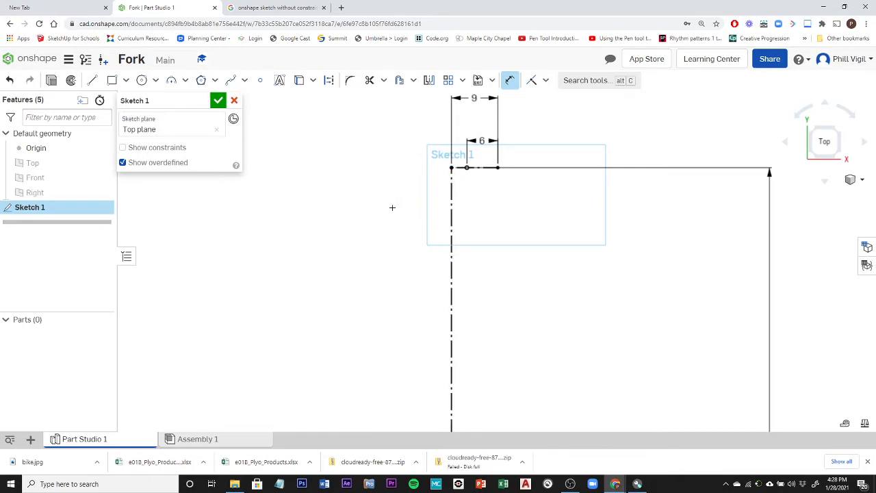
{"action": "left_click", "coordinate": [91, 80]}
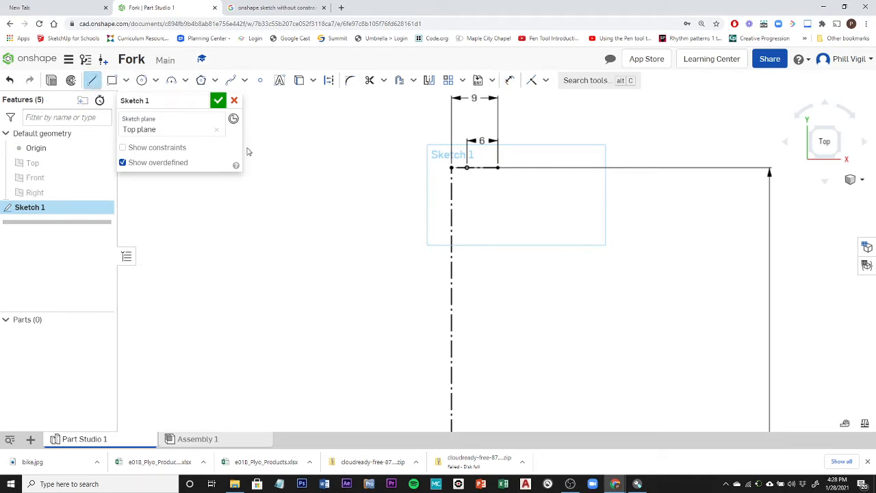
{"action": "left_click", "coordinate": [451, 278]}
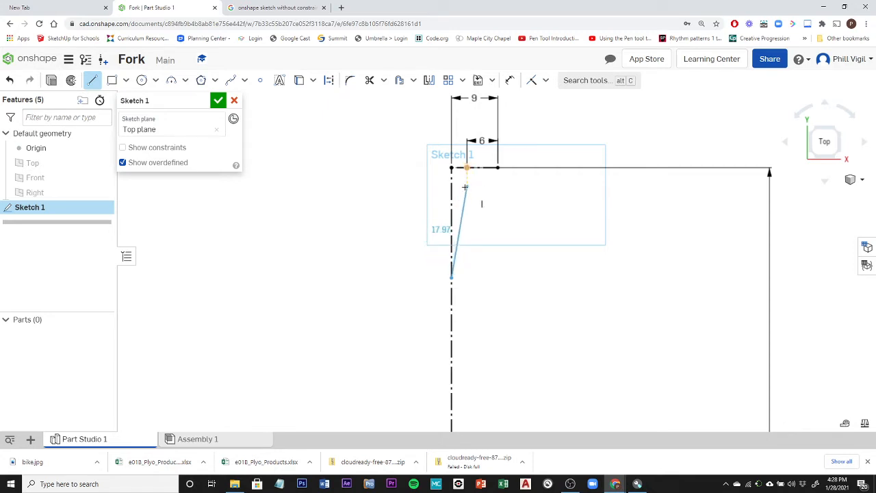
{"action": "scroll", "coordinate": [465, 187], "scroll_direction": "up", "scroll_amount": 5}
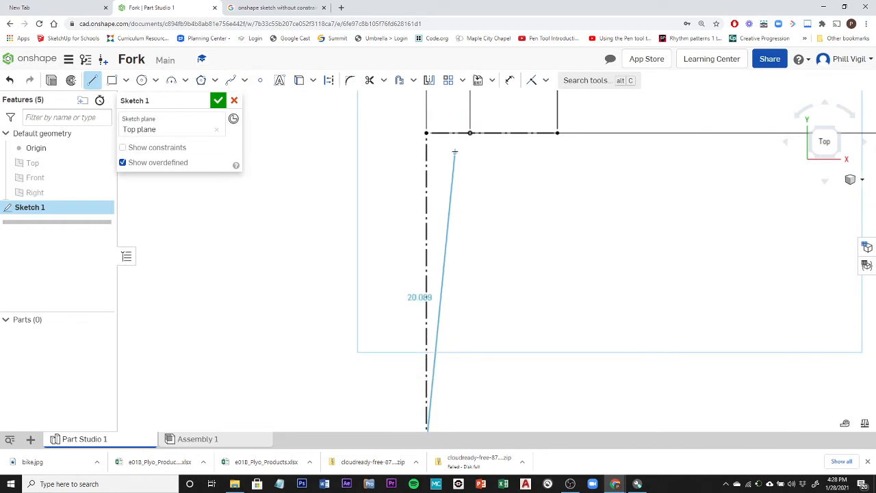
{"action": "left_click", "coordinate": [458, 148]}
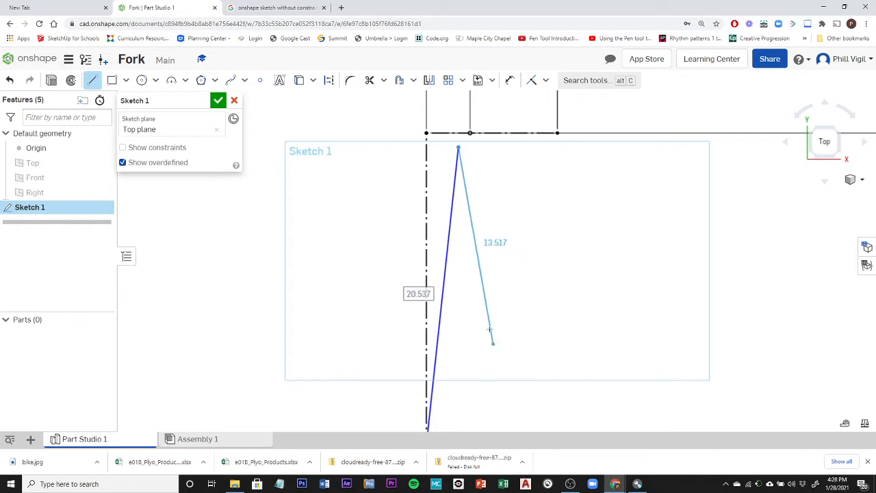
{"action": "left_click", "coordinate": [484, 147]}
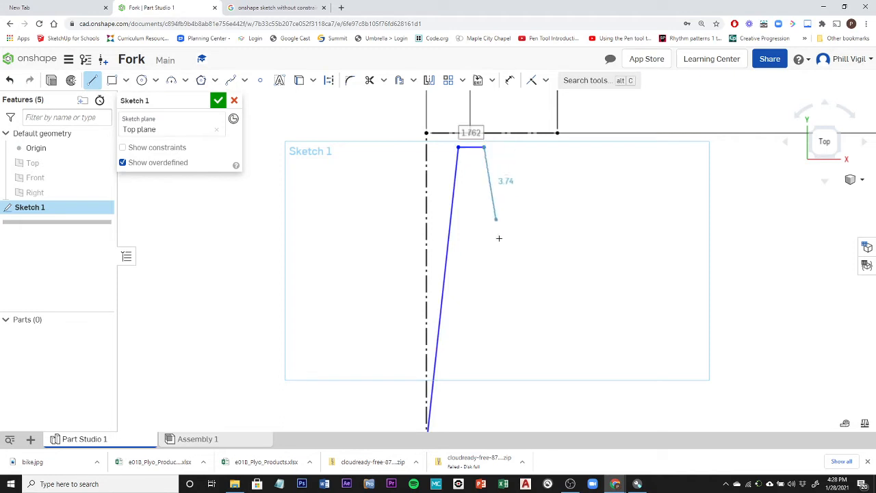
{"action": "scroll", "coordinate": [520, 404], "scroll_direction": "down", "scroll_amount": 4}
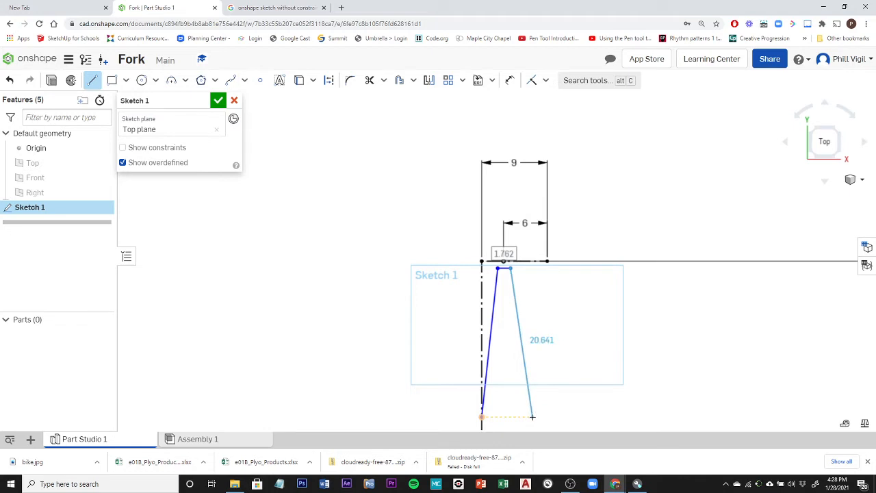
{"action": "left_click", "coordinate": [532, 417]}
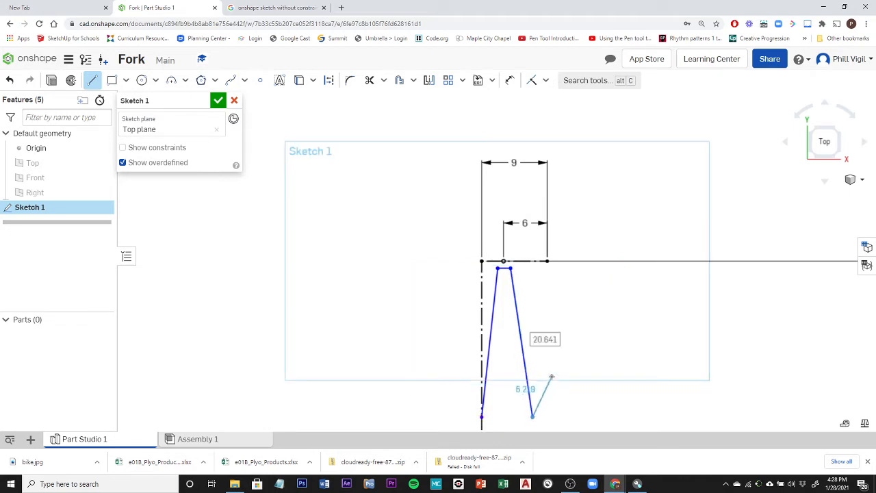
- Continue the outline with a line about 20.5 mm up and a horizontal tip line about 1.2 mm long, ending the chain there
{"action": "scroll", "coordinate": [539, 272], "scroll_direction": "up", "scroll_amount": 3}
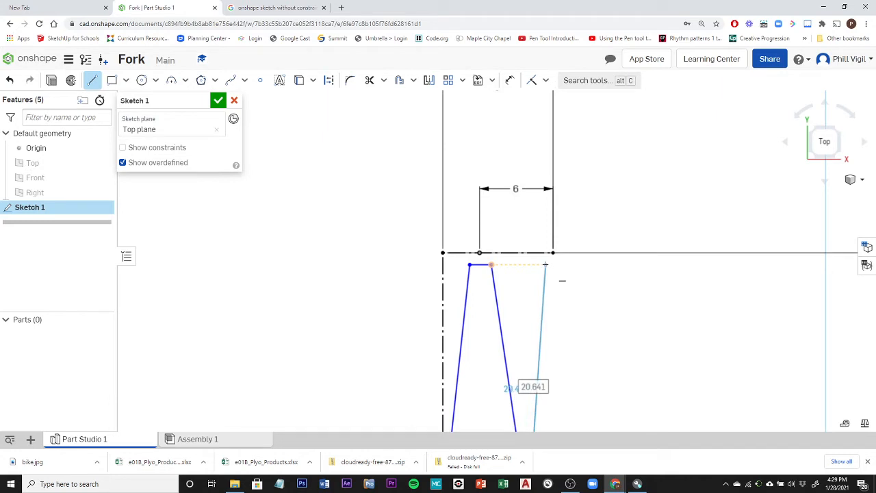
{"action": "left_click", "coordinate": [545, 264]}
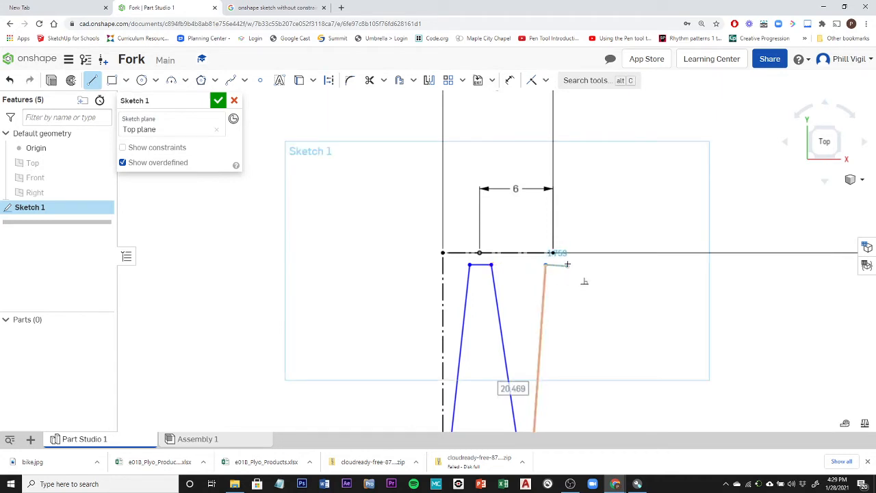
{"action": "scroll", "coordinate": [568, 265], "scroll_direction": "up", "scroll_amount": 2}
{"action": "scroll", "coordinate": [567, 264], "scroll_direction": "up", "scroll_amount": 2}
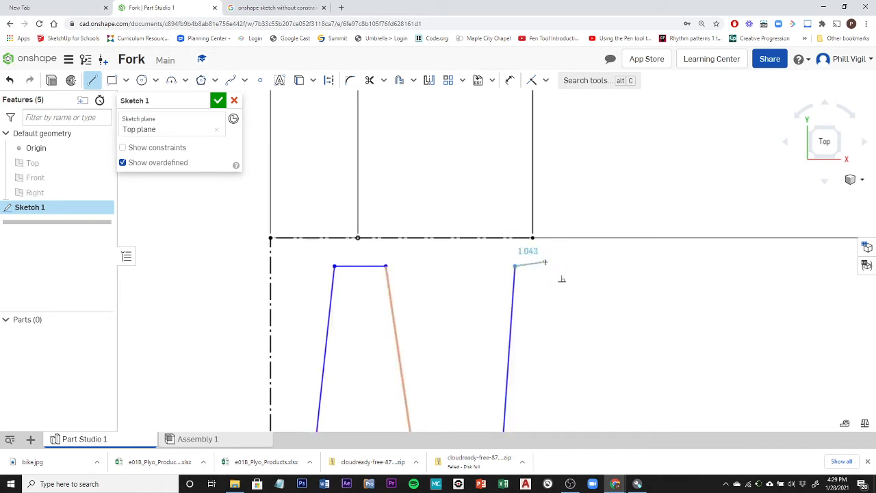
{"action": "scroll", "coordinate": [563, 263], "scroll_direction": "up", "scroll_amount": 2}
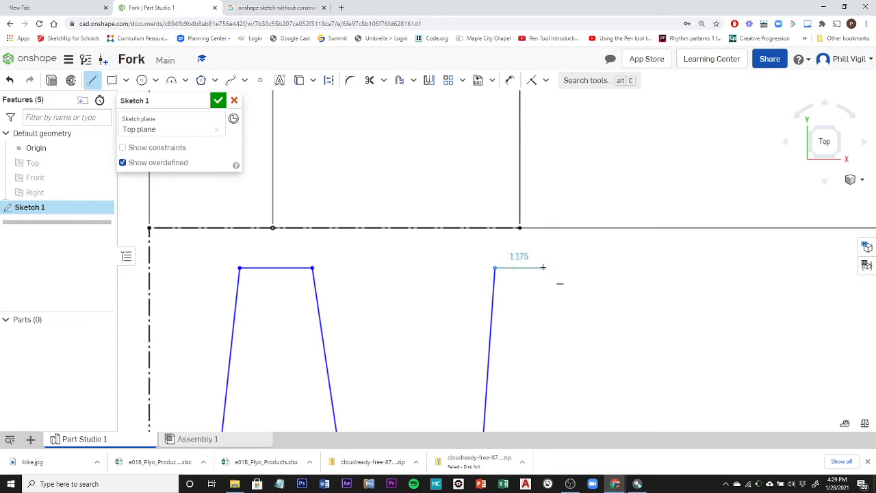
{"action": "left_click", "coordinate": [546, 268]}
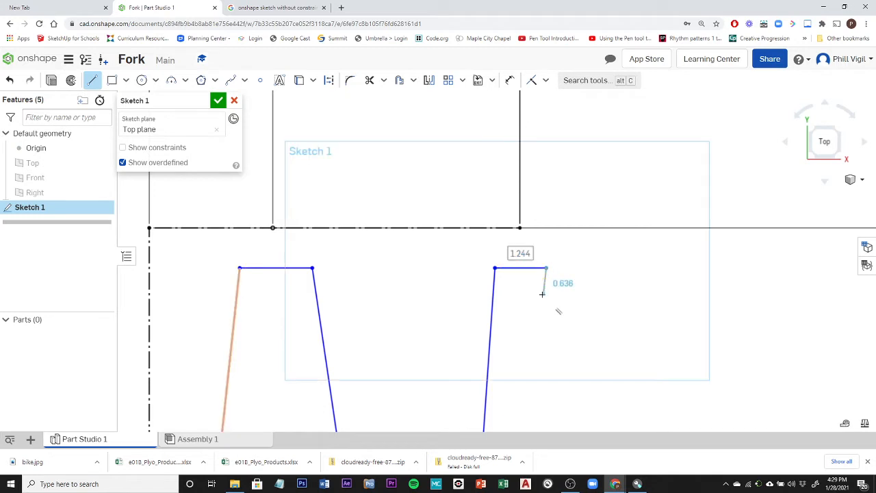
{"action": "scroll", "coordinate": [587, 274], "scroll_direction": "down", "scroll_amount": 2}
{"action": "scroll", "coordinate": [586, 273], "scroll_direction": "down", "scroll_amount": 3}
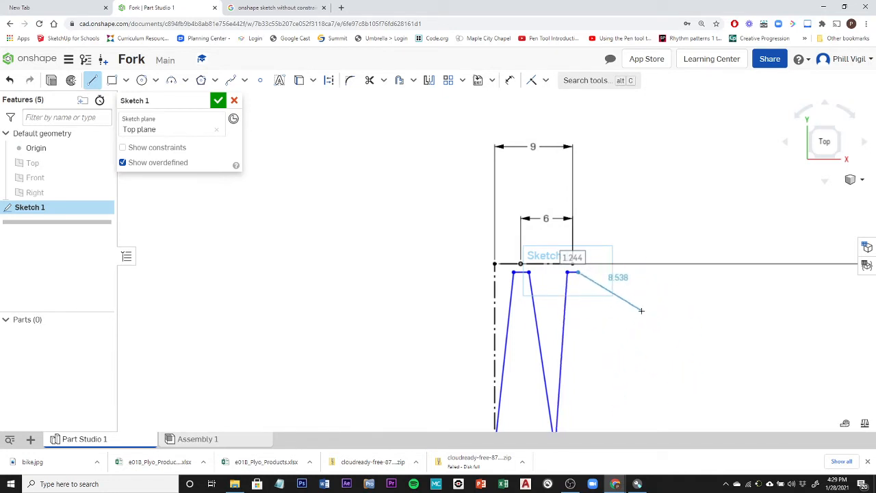
{"action": "key", "text": "Escape"}
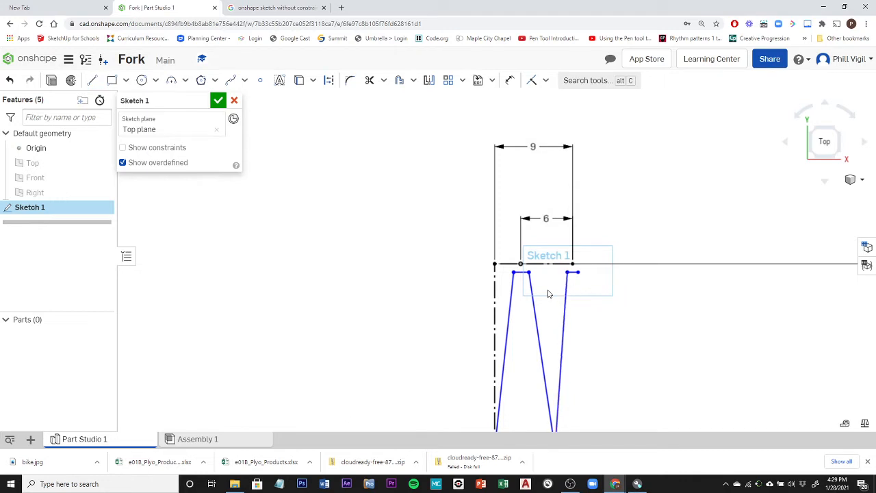
- Dimension the first tine's short horizontal tip line to 1 mm
{"action": "scroll", "coordinate": [548, 293], "scroll_direction": "up", "scroll_amount": 5}
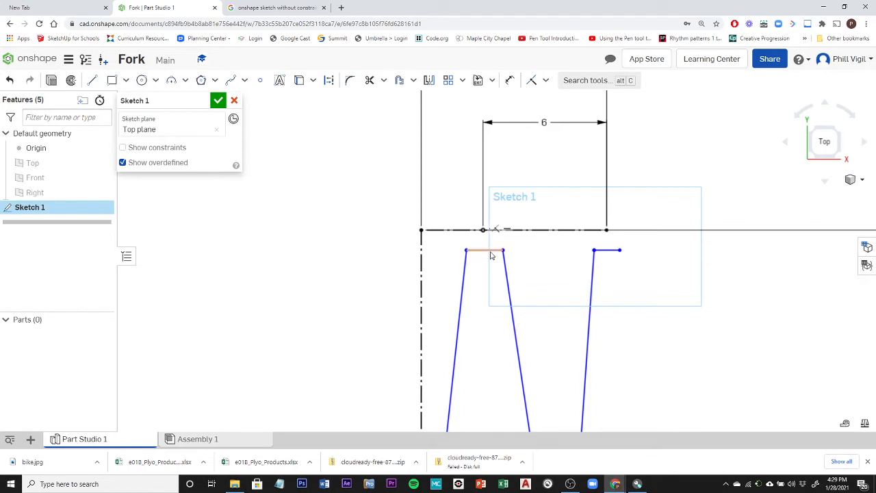
{"action": "left_click", "coordinate": [510, 80]}
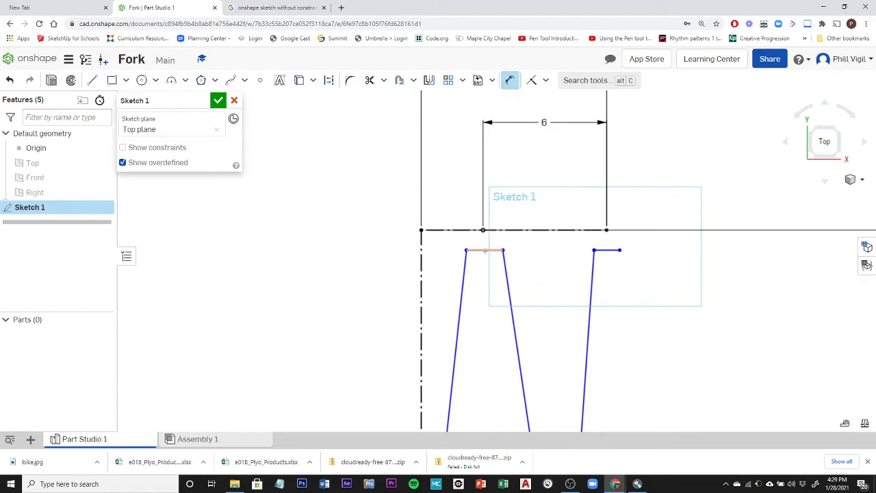
{"action": "left_click", "coordinate": [484, 251]}
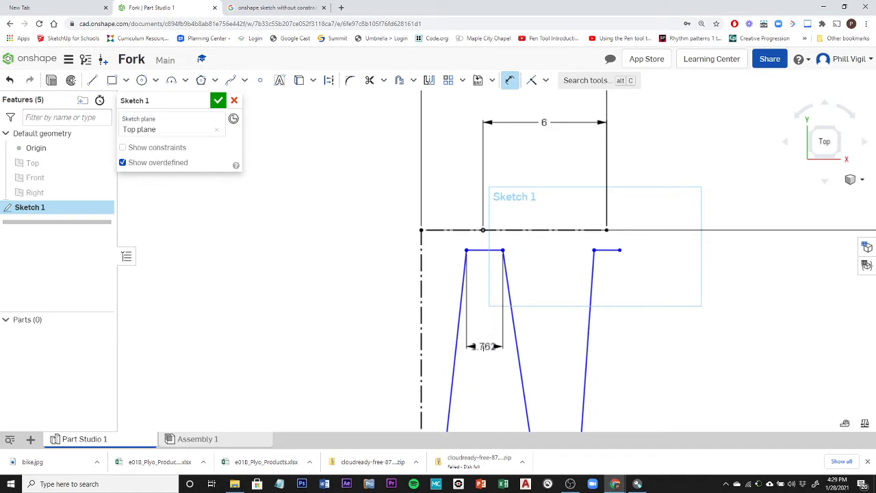
{"action": "left_click", "coordinate": [488, 355]}
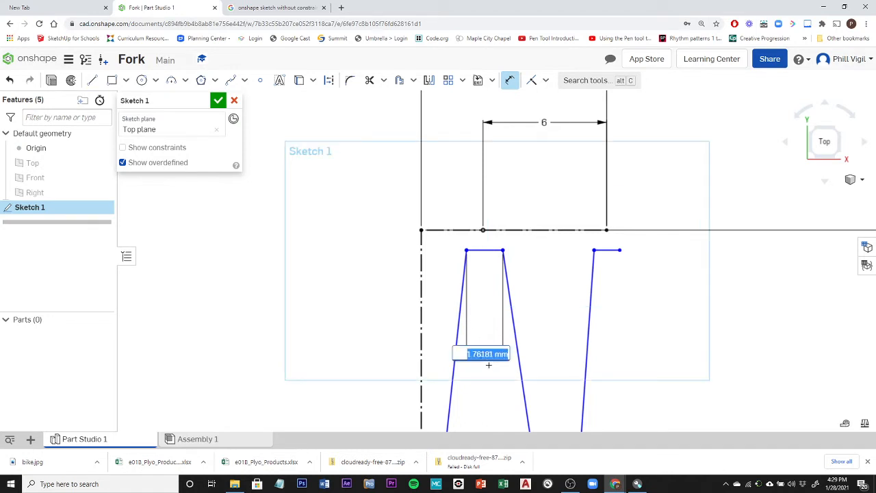
{"action": "type", "text": "1"}
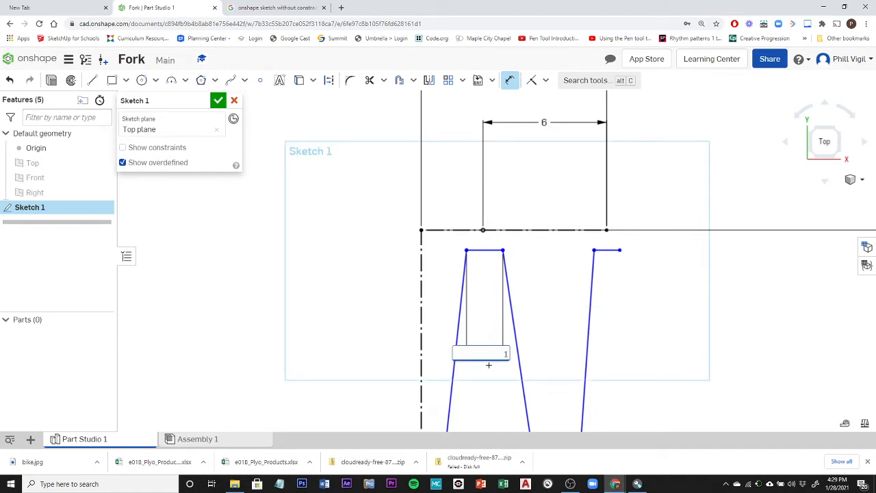
{"action": "key", "text": "Return"}
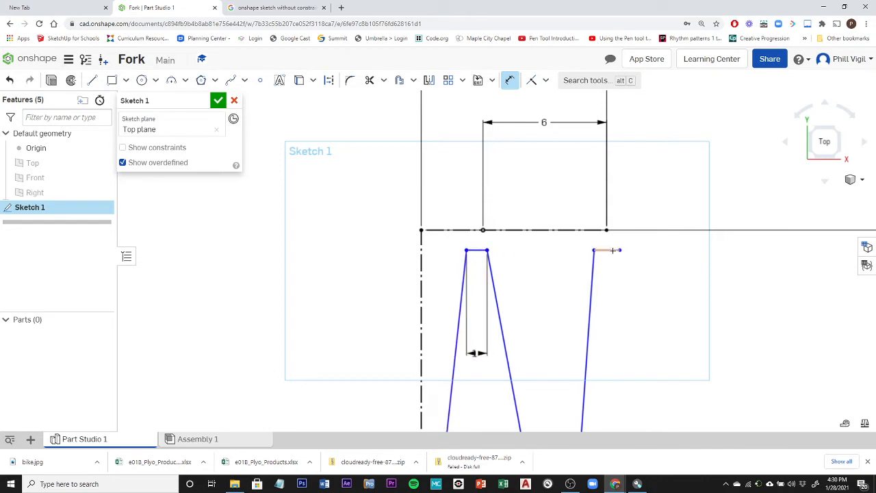
- Apply an Equal constraint between the first tine's tip line and the second tine's tip line
{"action": "left_click", "coordinate": [545, 80]}
{"action": "left_click", "coordinate": [551, 232]}
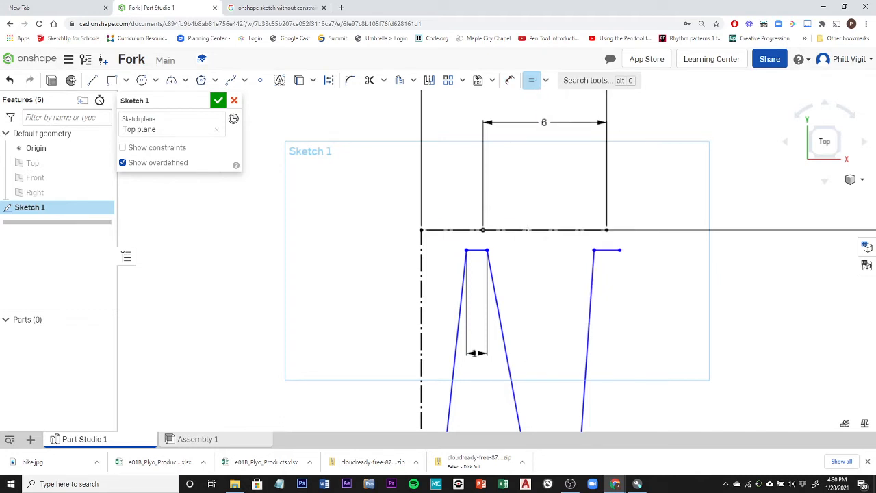
{"action": "left_click", "coordinate": [477, 250]}
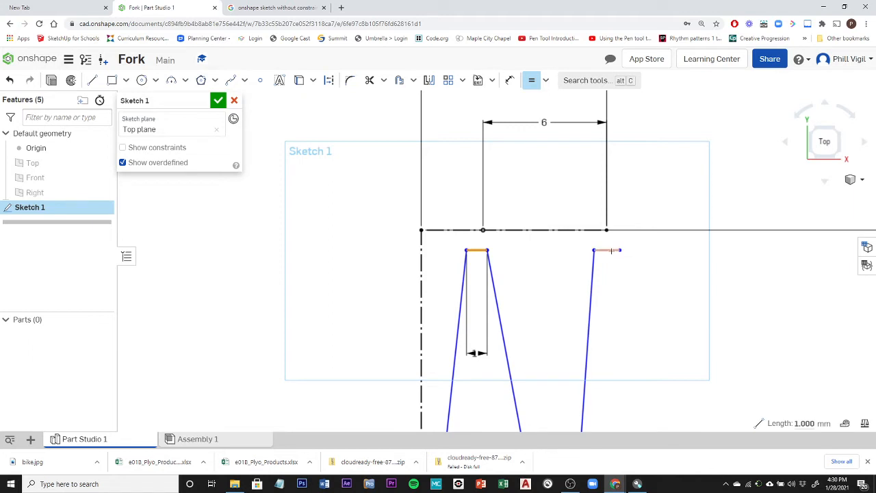
{"action": "left_click", "coordinate": [613, 251]}
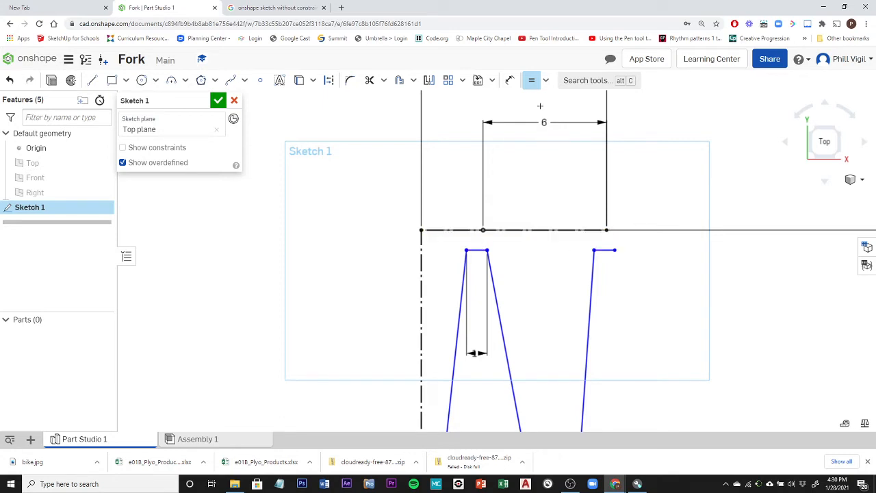
- Apply a Midpoint constraint between the first tine's tip line and the sketch point on the horizontal construction line
{"action": "left_click", "coordinate": [546, 82]}
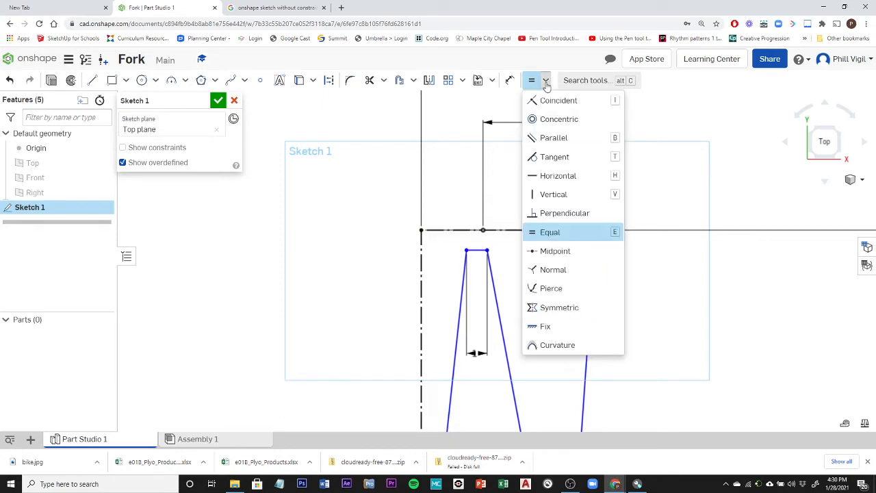
{"action": "left_click", "coordinate": [555, 251]}
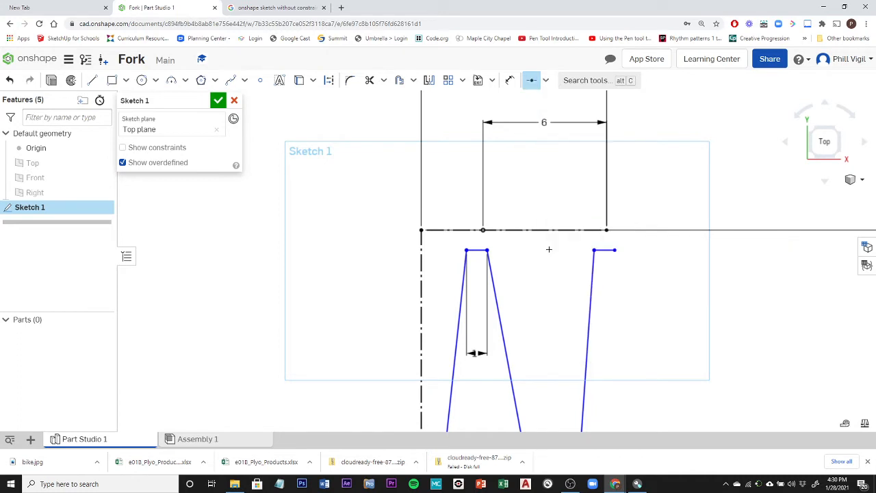
{"action": "left_click", "coordinate": [480, 251]}
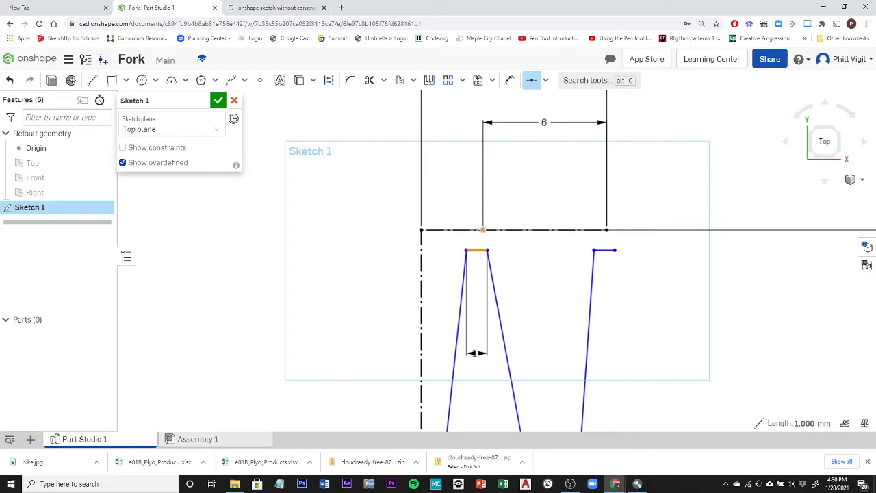
{"action": "left_click", "coordinate": [482, 230]}
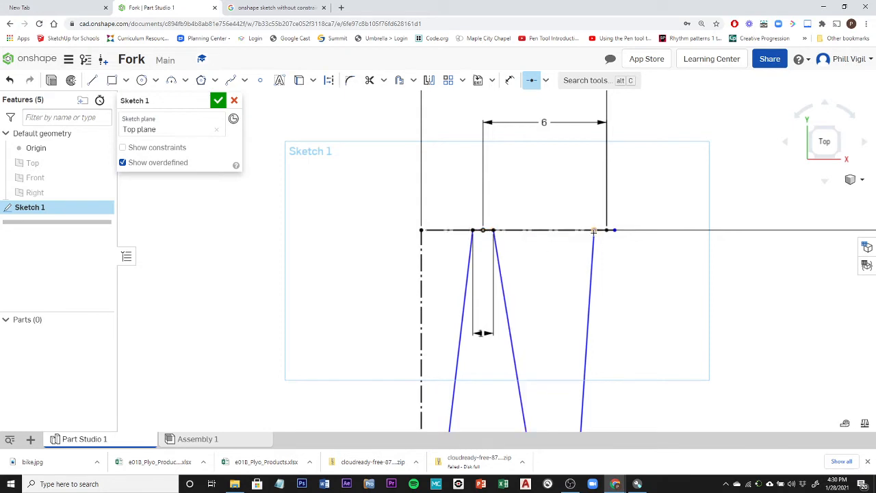
- Center the second tine's tip line on the horizontal construction line's right endpoint with a Midpoint constraint
{"action": "scroll", "coordinate": [604, 228], "scroll_direction": "up", "scroll_amount": 5}
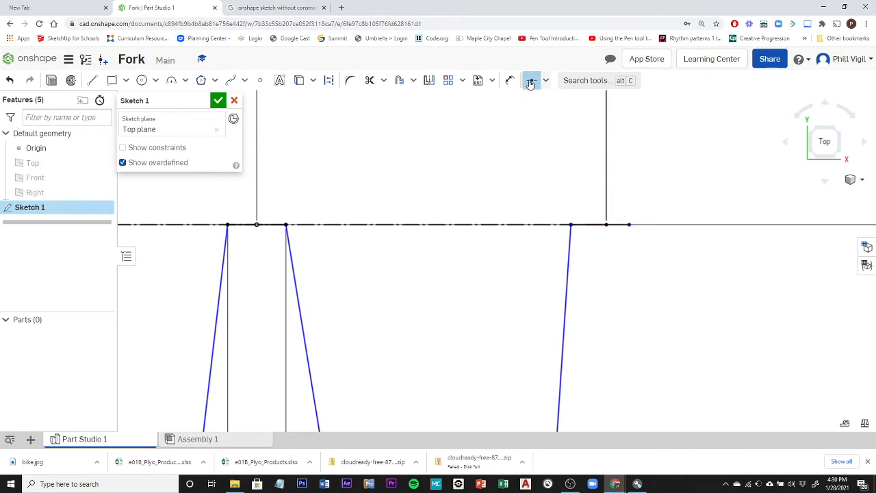
{"action": "left_click", "coordinate": [589, 225]}
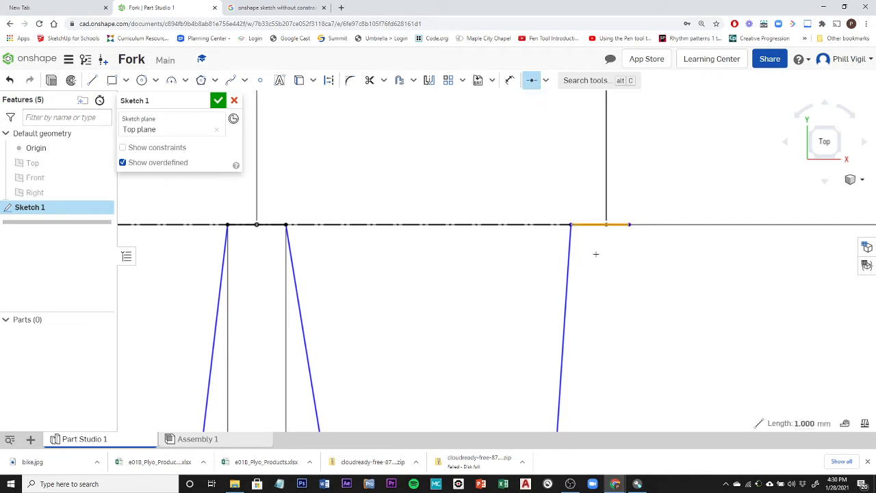
{"action": "left_click", "coordinate": [606, 224]}
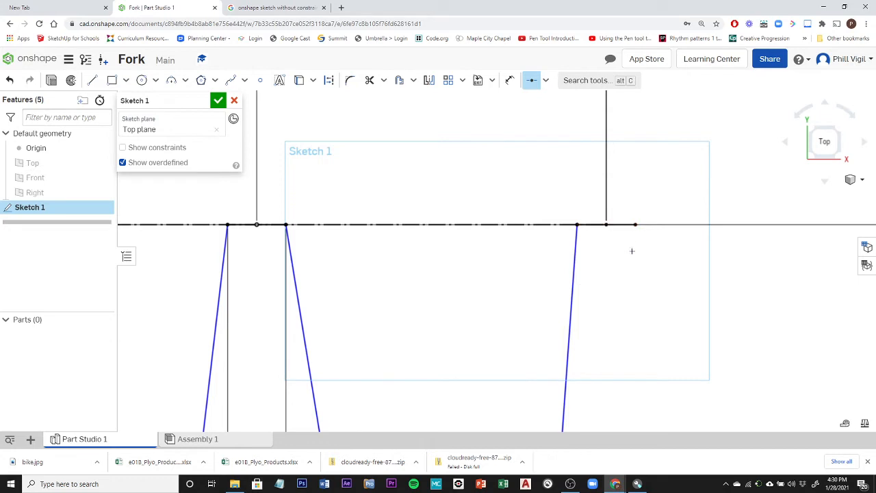
- Dimension the horizontal distance between the two lower tine vertices as 6 mm
{"action": "scroll", "coordinate": [629, 260], "scroll_direction": "down", "scroll_amount": 10}
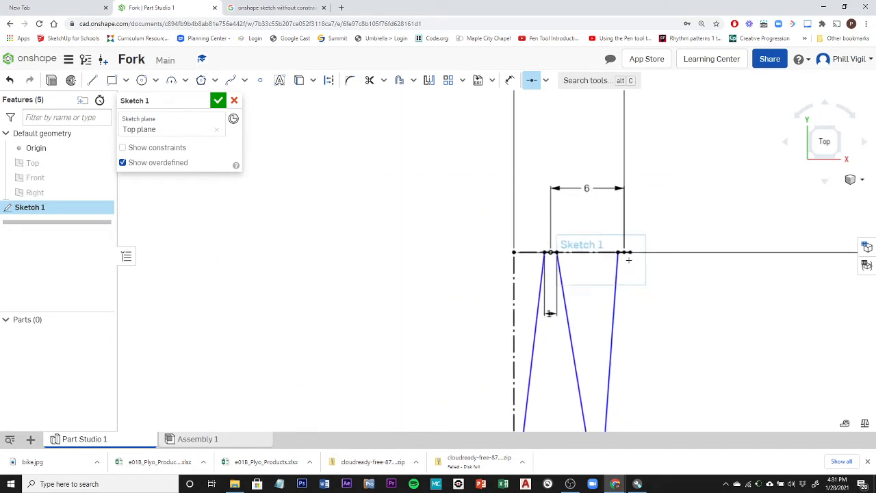
{"action": "scroll", "coordinate": [614, 360], "scroll_direction": "up", "scroll_amount": 5}
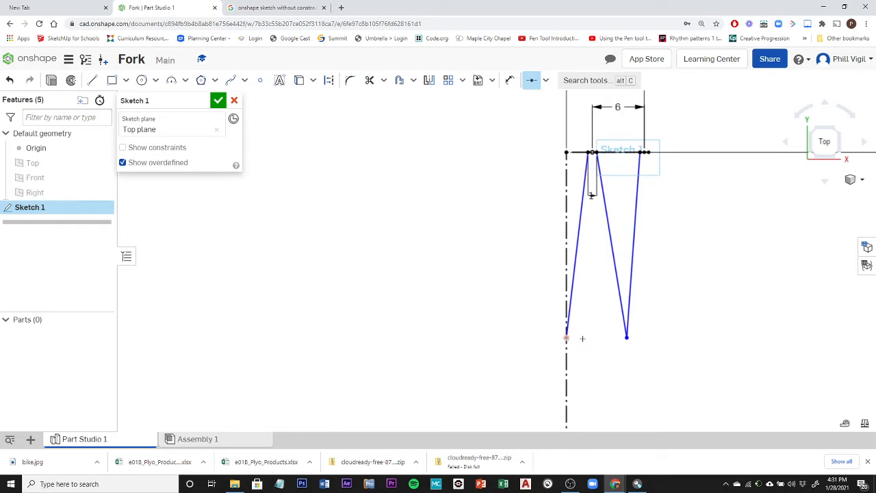
{"action": "left_click", "coordinate": [510, 80]}
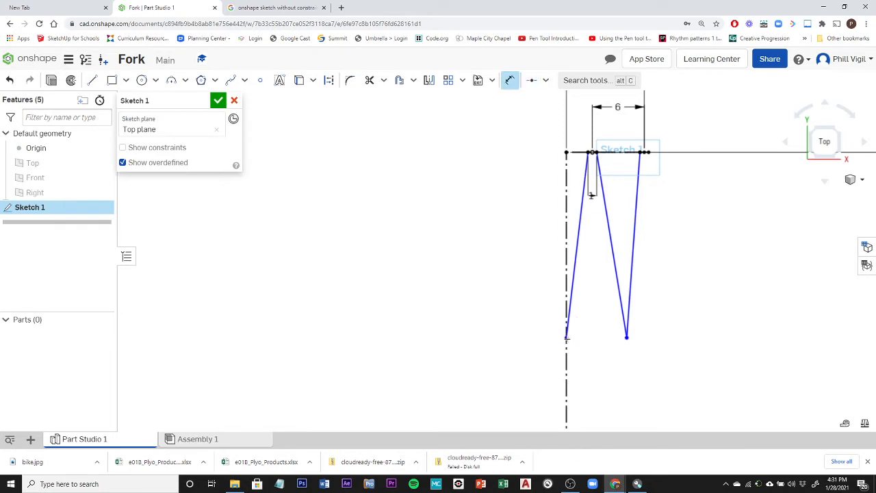
{"action": "left_click", "coordinate": [626, 336]}
{"action": "left_click", "coordinate": [596, 361]}
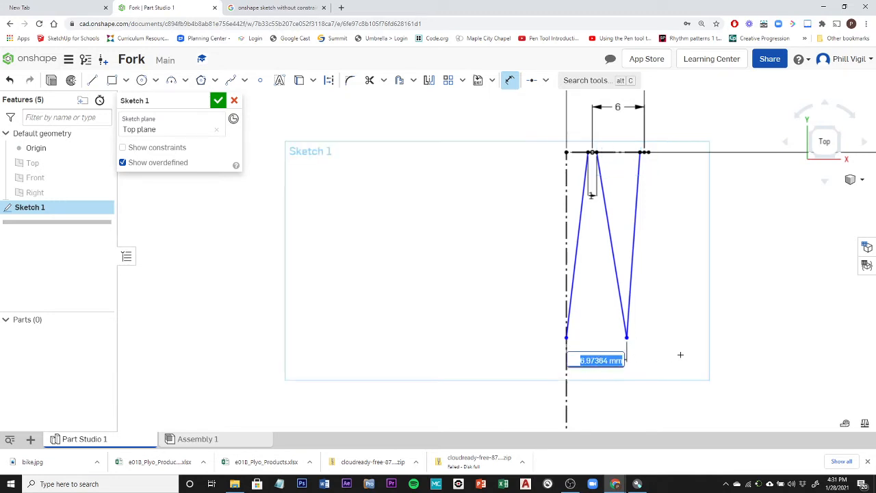
{"action": "type", "text": "6"}
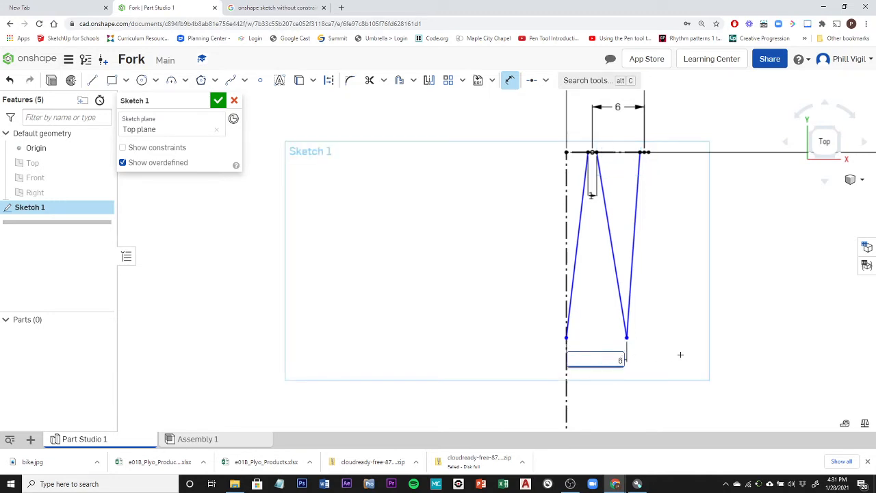
{"action": "key", "text": "Return"}
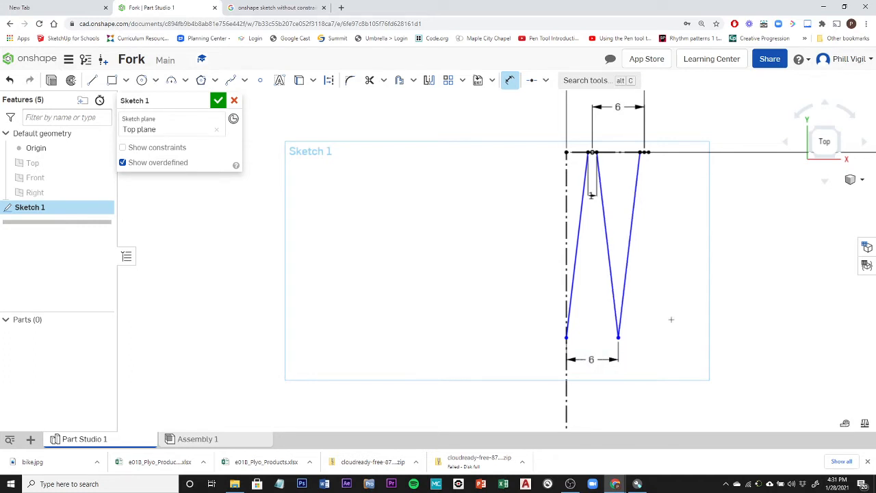
- Pull the lower tine vertices farther down along the vertical construction line to lengthen the tines
{"action": "scroll", "coordinate": [670, 319], "scroll_direction": "up", "scroll_amount": 1}
{"action": "scroll", "coordinate": [673, 317], "scroll_direction": "down", "scroll_amount": 3}
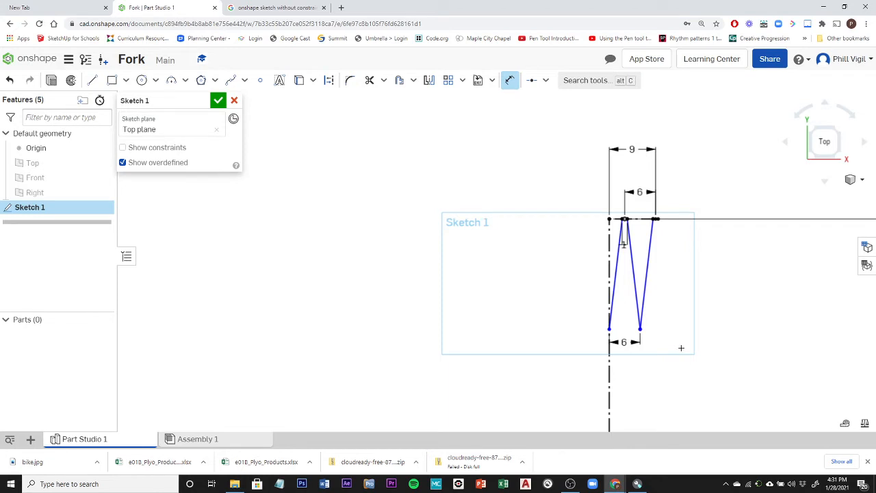
{"action": "scroll", "coordinate": [681, 348], "scroll_direction": "down", "scroll_amount": 2}
{"action": "scroll", "coordinate": [697, 356], "scroll_direction": "up", "scroll_amount": 5}
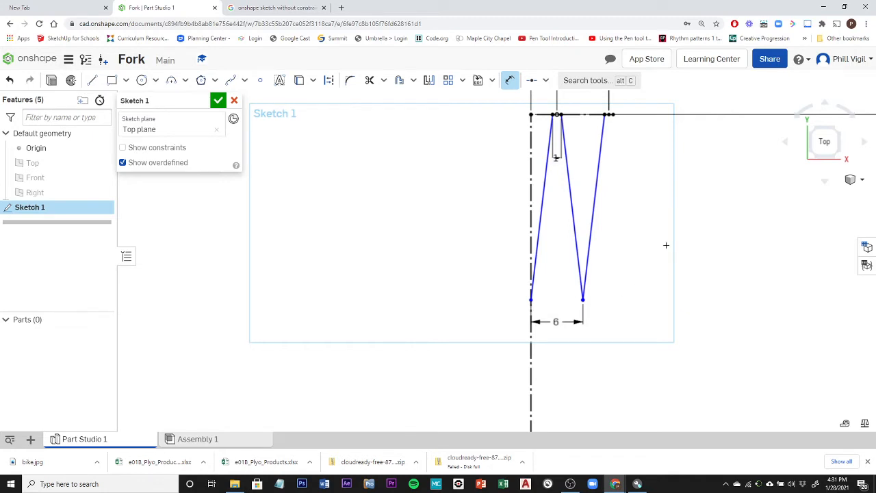
{"action": "key", "text": "Escape"}
{"action": "mouse_move", "coordinate": [583, 304]}
{"action": "left_mouse_down"}
{"action": "mouse_move", "coordinate": [575, 390]}
{"action": "mouse_move", "coordinate": [577, 313]}
{"action": "mouse_move", "coordinate": [570, 339]}
{"action": "left_mouse_up"}
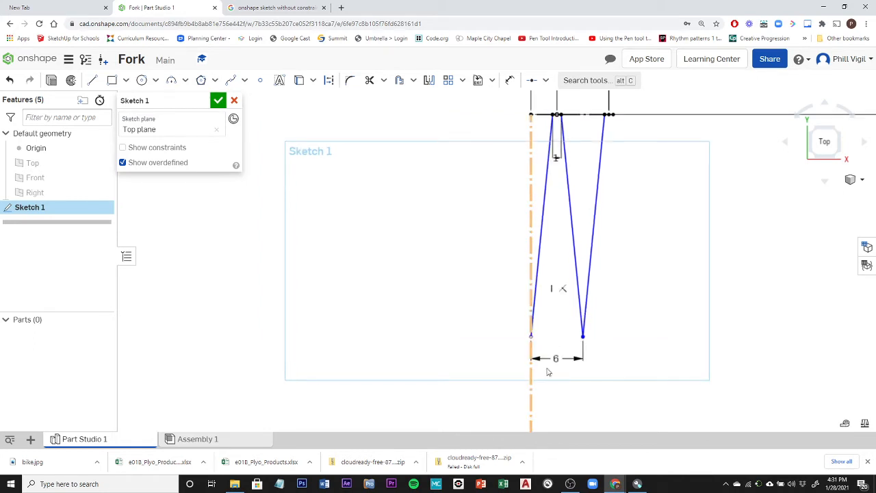
{"action": "mouse_move", "coordinate": [585, 345]}
{"action": "left_mouse_down"}
{"action": "mouse_move", "coordinate": [585, 370]}
{"action": "mouse_move", "coordinate": [582, 340]}
{"action": "mouse_move", "coordinate": [582, 363]}
{"action": "left_mouse_up"}
- Dimension the vertical distance from the second tine's tip to the lower vertex between the tines as 35 mm
{"action": "scroll", "coordinate": [622, 358], "scroll_direction": "down", "scroll_amount": 3}
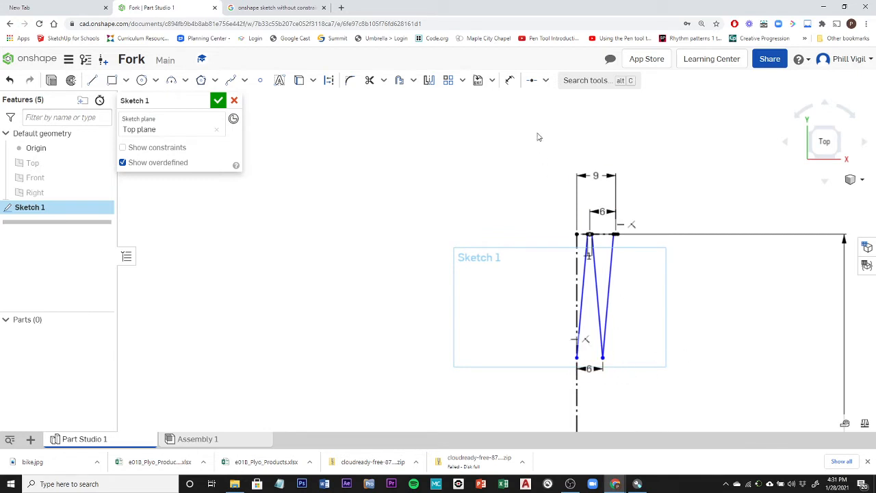
{"action": "left_click", "coordinate": [511, 81]}
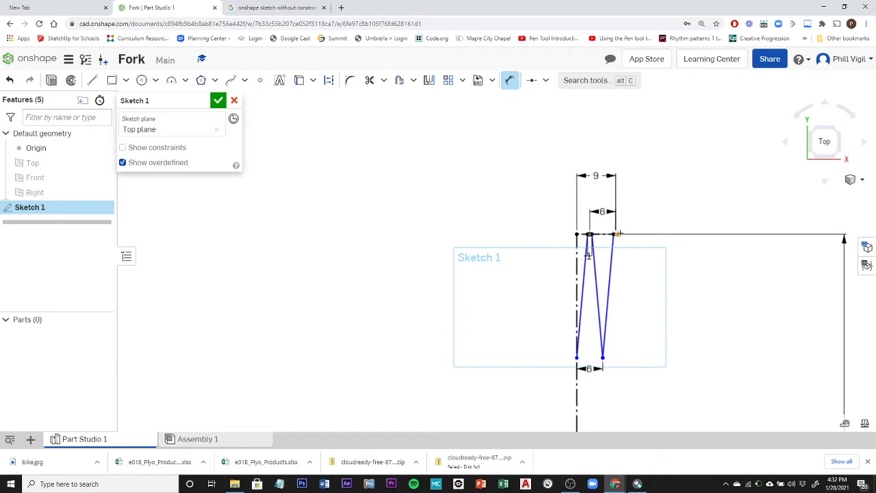
{"action": "left_click", "coordinate": [603, 357]}
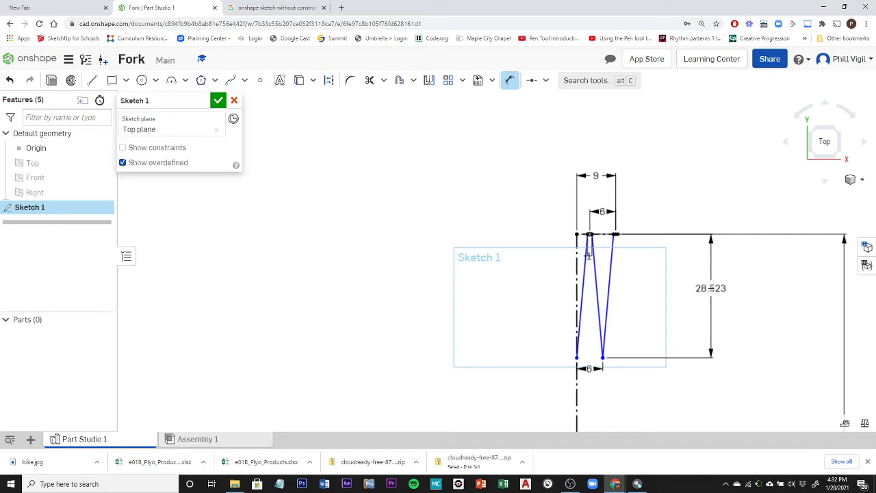
{"action": "left_click", "coordinate": [714, 290]}
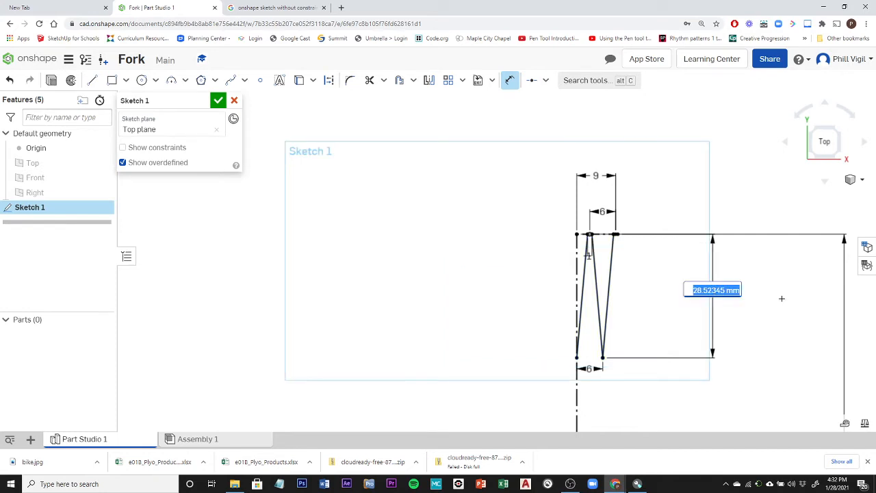
{"action": "type", "text": "35"}
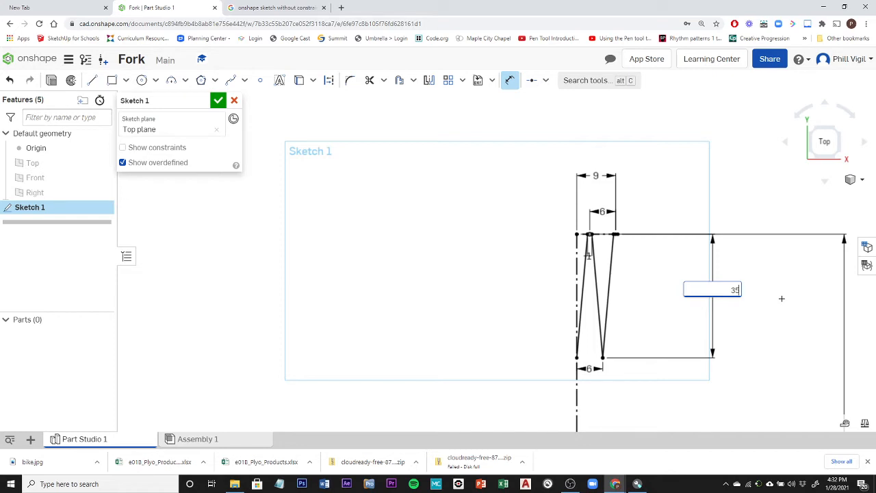
{"action": "key", "text": "Return"}
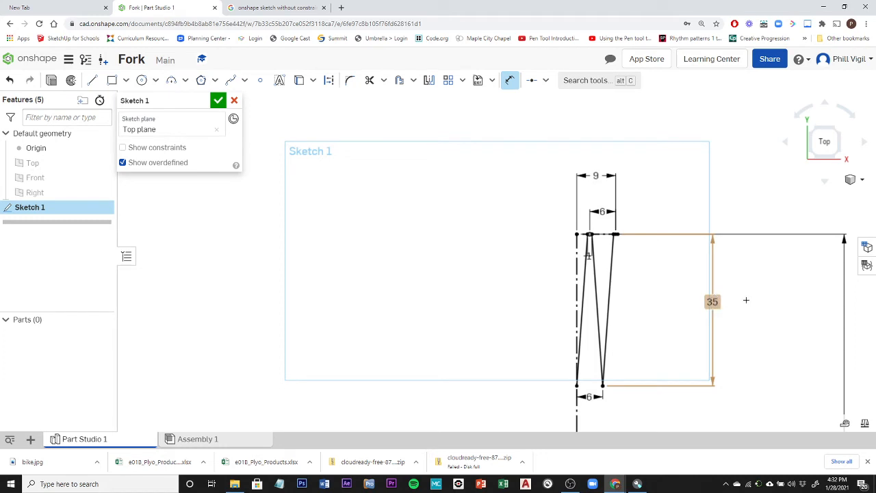
- Start a spline at the outer end of the second tine's tip line, bulging outward below the tines and curving back in at the neck
{"action": "scroll", "coordinate": [753, 322], "scroll_direction": "down", "scroll_amount": 2}
{"action": "scroll", "coordinate": [770, 353], "scroll_direction": "up", "scroll_amount": 2}
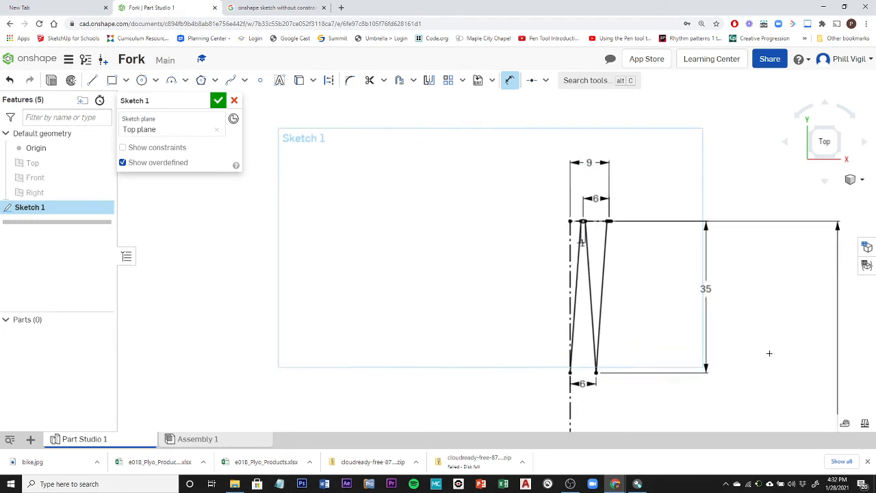
{"action": "scroll", "coordinate": [769, 354], "scroll_direction": "up", "scroll_amount": 1}
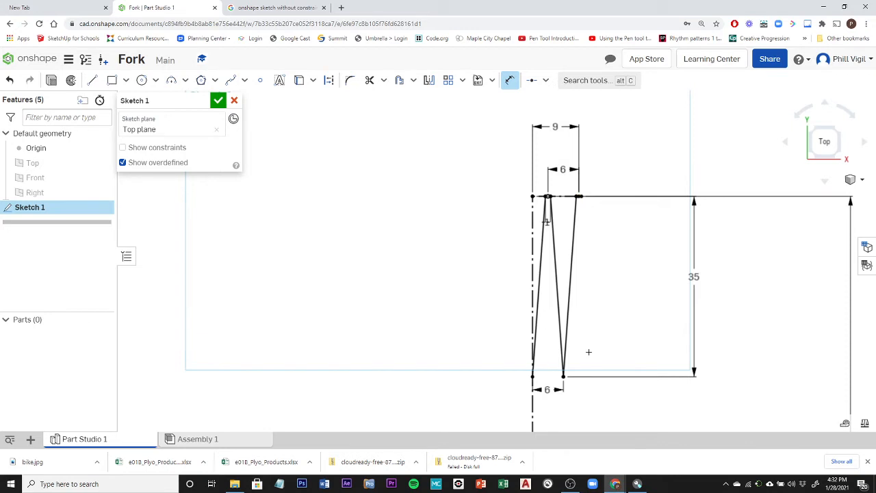
{"action": "scroll", "coordinate": [598, 347], "scroll_direction": "down", "scroll_amount": 3}
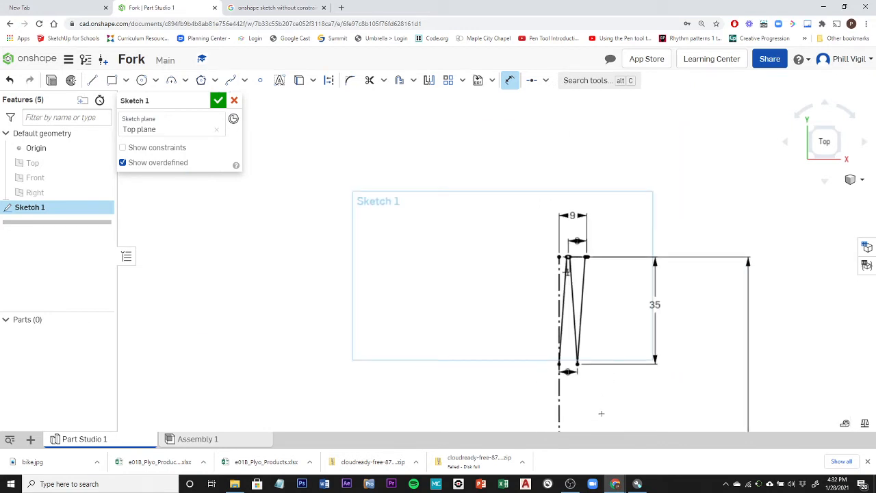
{"action": "scroll", "coordinate": [611, 247], "scroll_direction": "up", "scroll_amount": 3}
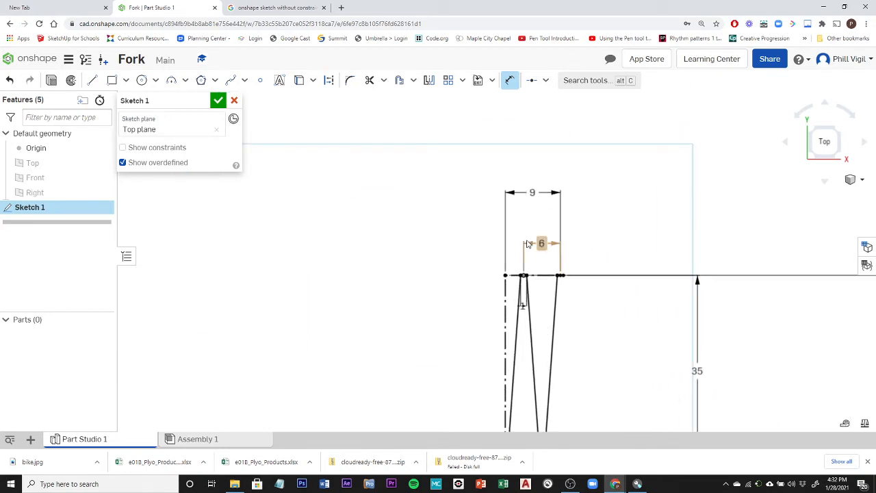
{"action": "left_click", "coordinate": [231, 80]}
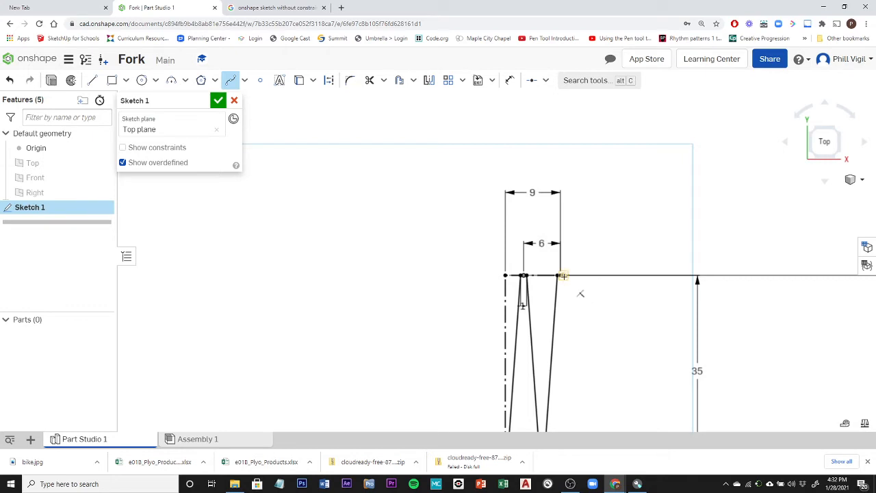
{"action": "scroll", "coordinate": [562, 275], "scroll_direction": "up", "scroll_amount": 5}
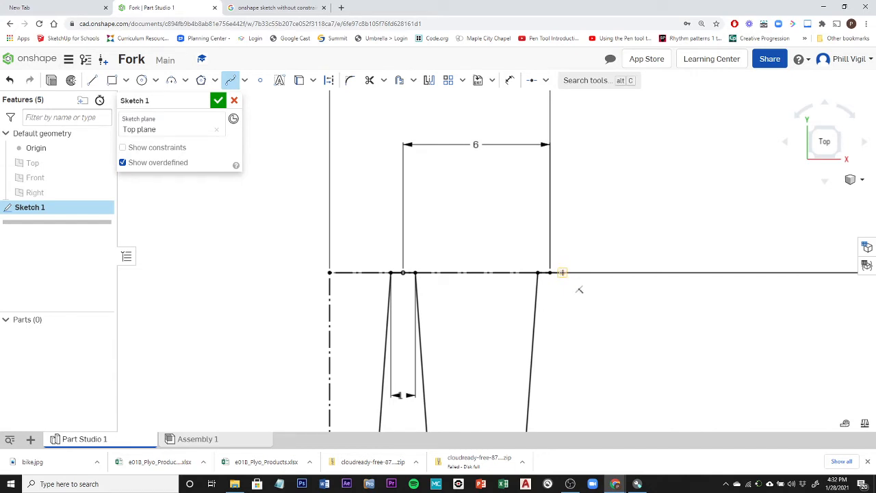
{"action": "scroll", "coordinate": [582, 319], "scroll_direction": "down", "scroll_amount": 7}
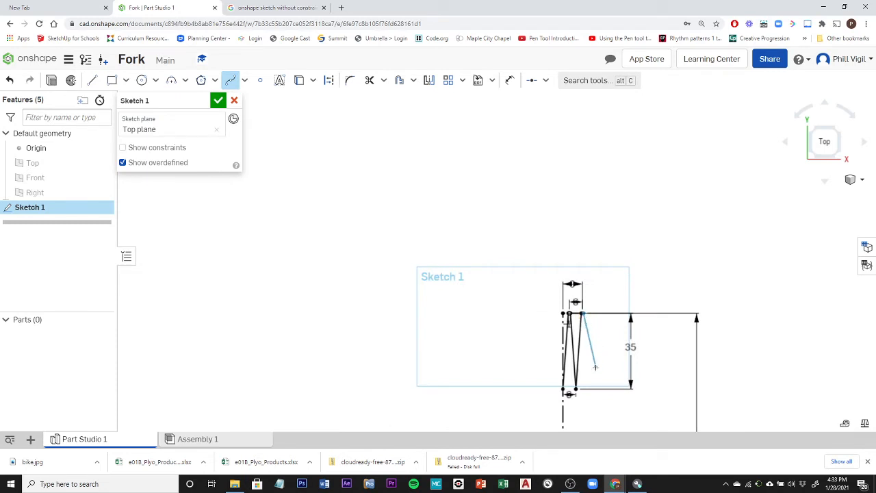
{"action": "middle_click_drag", "start_coordinate": [595, 368], "coordinate": [510, 257]}
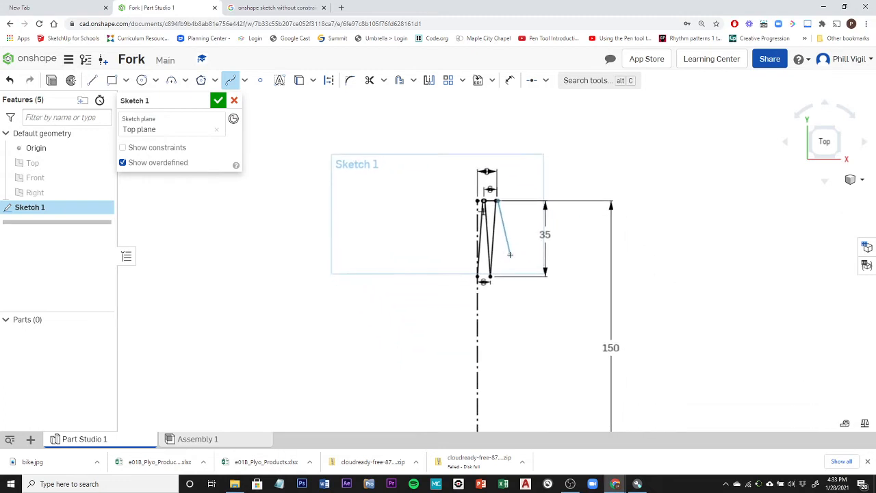
{"action": "left_click", "coordinate": [516, 294]}
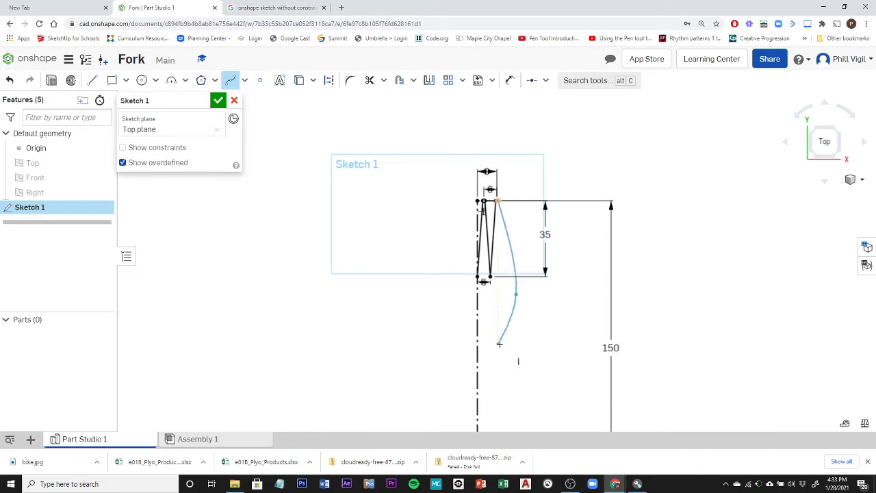
{"action": "double_click", "coordinate": [498, 344]}
{"action": "scroll", "coordinate": [499, 345], "scroll_direction": "up", "scroll_amount": 3}
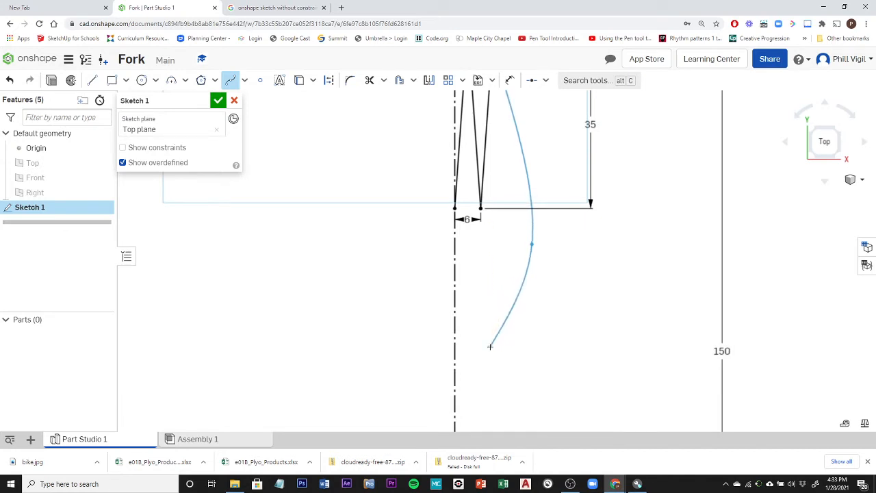
{"action": "scroll", "coordinate": [493, 358], "scroll_direction": "down", "scroll_amount": 5}
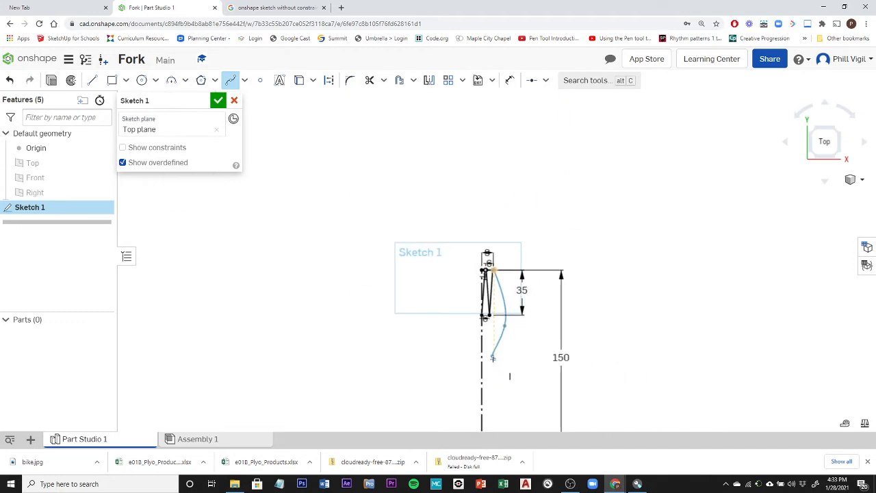
{"action": "left_click", "coordinate": [493, 357]}
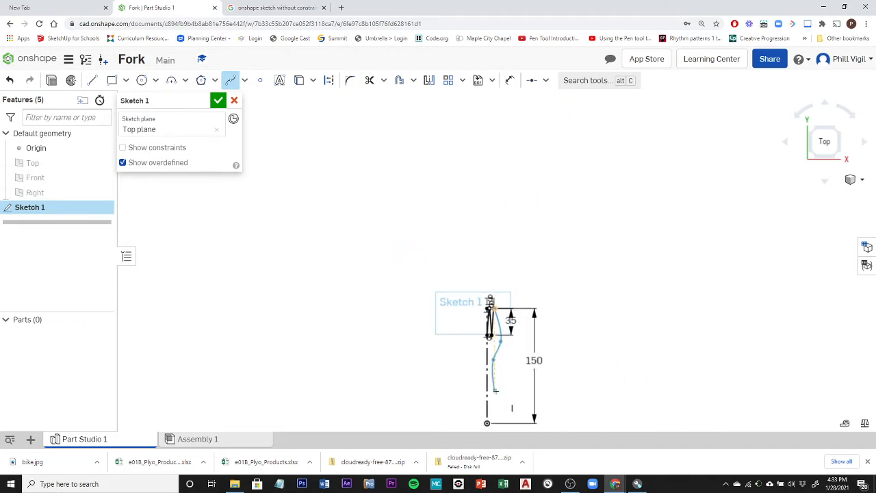
- Continue the spline down the handle with a point close to the centerline and a wider point near the handle's end
{"action": "scroll", "coordinate": [495, 391], "scroll_direction": "up", "scroll_amount": 1}
{"action": "scroll", "coordinate": [494, 391], "scroll_direction": "up", "scroll_amount": 2}
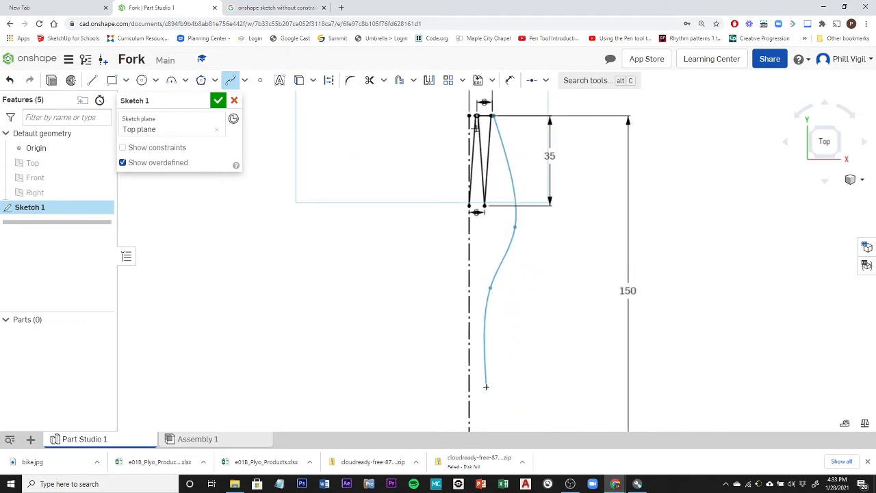
{"action": "left_click", "coordinate": [486, 387]}
{"action": "scroll", "coordinate": [486, 387], "scroll_direction": "down", "scroll_amount": 2}
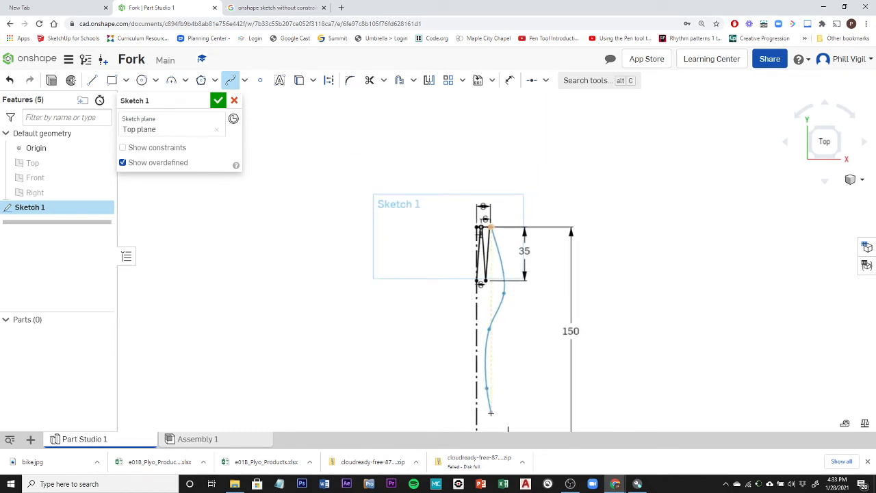
{"action": "middle_click_drag", "start_coordinate": [491, 412], "coordinate": [452, 231]}
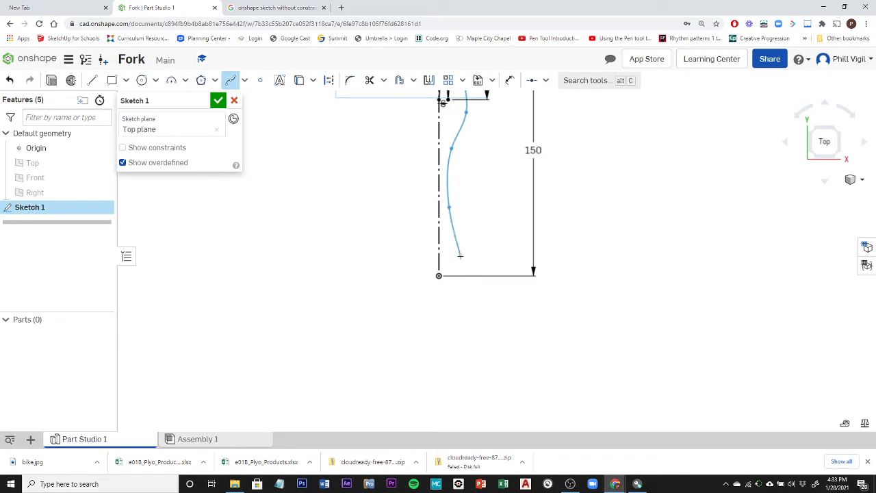
{"action": "scroll", "coordinate": [460, 256], "scroll_direction": "up", "scroll_amount": 3}
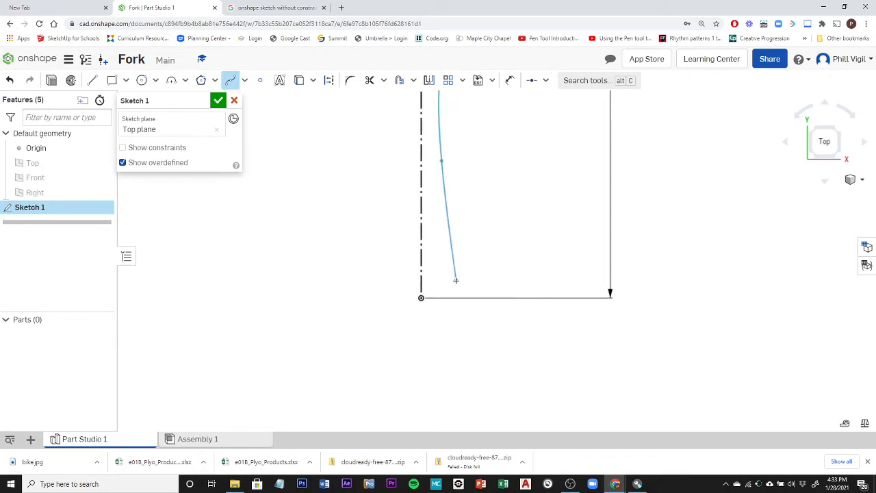
{"action": "left_click", "coordinate": [455, 281]}
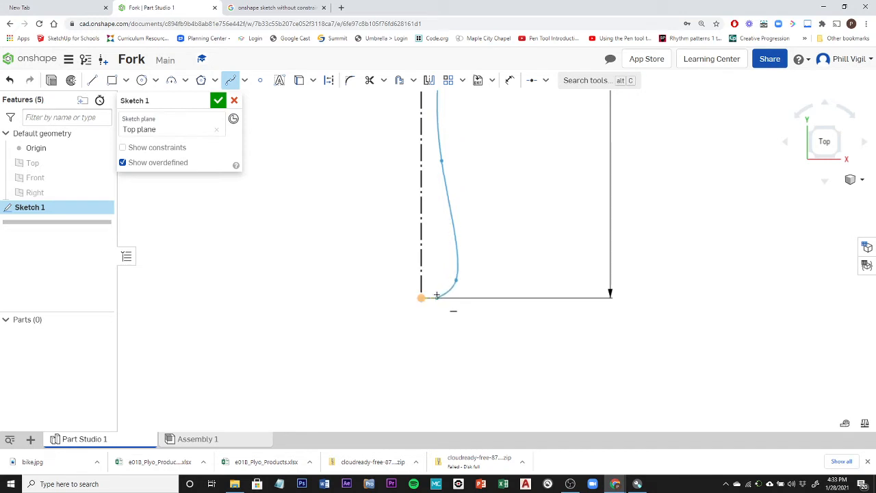
- Finish the handle spline with a point near the bottom of the centerline and its endpoint on the origin
{"action": "scroll", "coordinate": [437, 296], "scroll_direction": "up", "scroll_amount": 4}
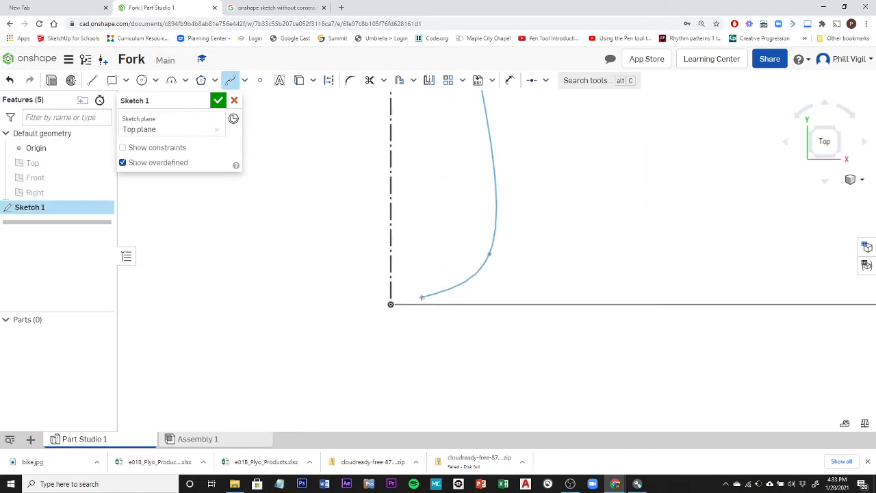
{"action": "left_click", "coordinate": [420, 299]}
{"action": "double_click", "coordinate": [390, 304]}
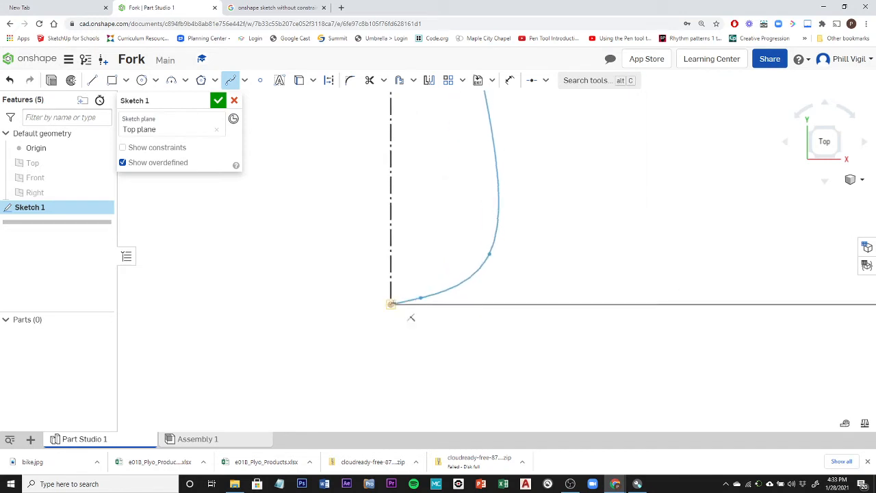
{"action": "left_click", "coordinate": [390, 304]}
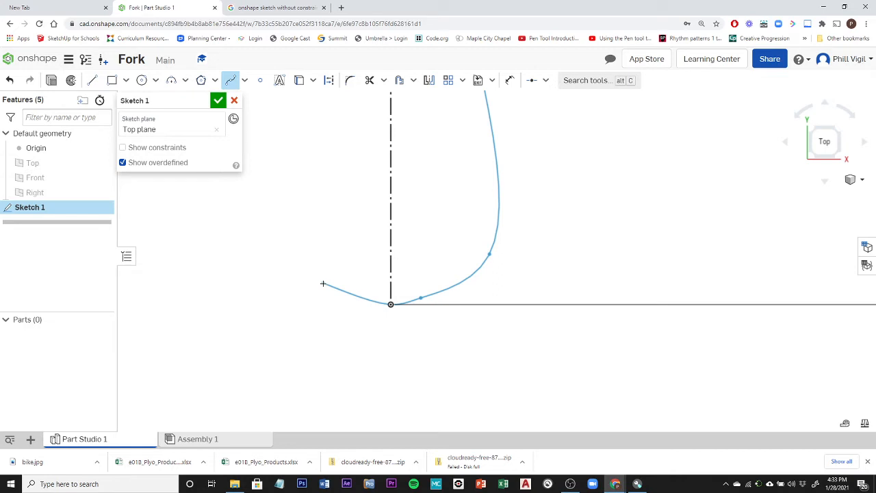
{"action": "key", "text": "Escape"}
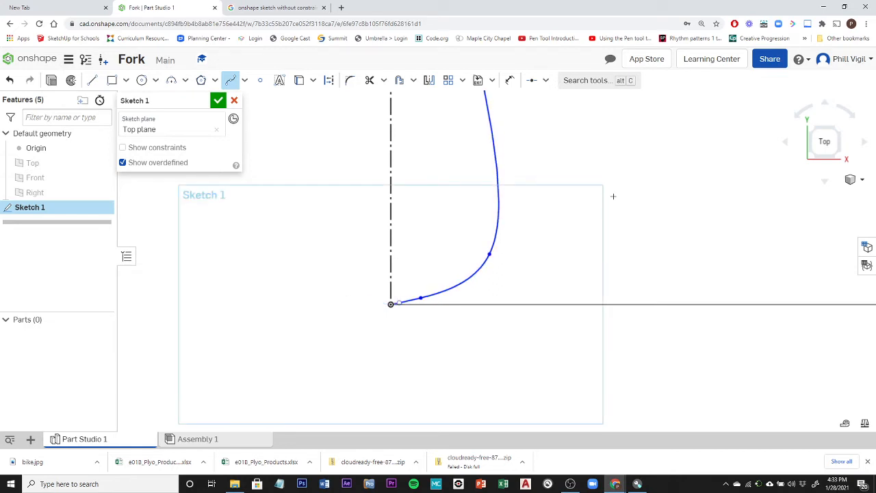
- Place a sketch point on the outer spline beside the lower part of the tines
{"action": "scroll", "coordinate": [614, 197], "scroll_direction": "down", "scroll_amount": 4}
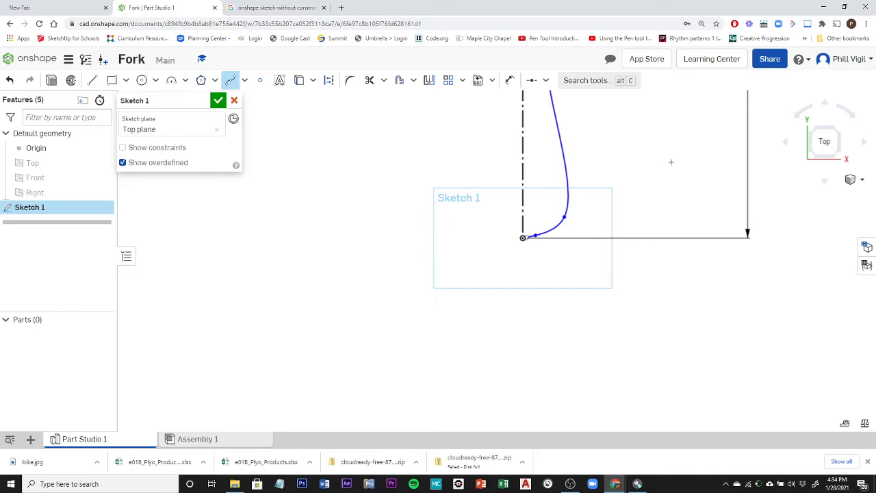
{"action": "scroll", "coordinate": [686, 162], "scroll_direction": "down", "scroll_amount": 2}
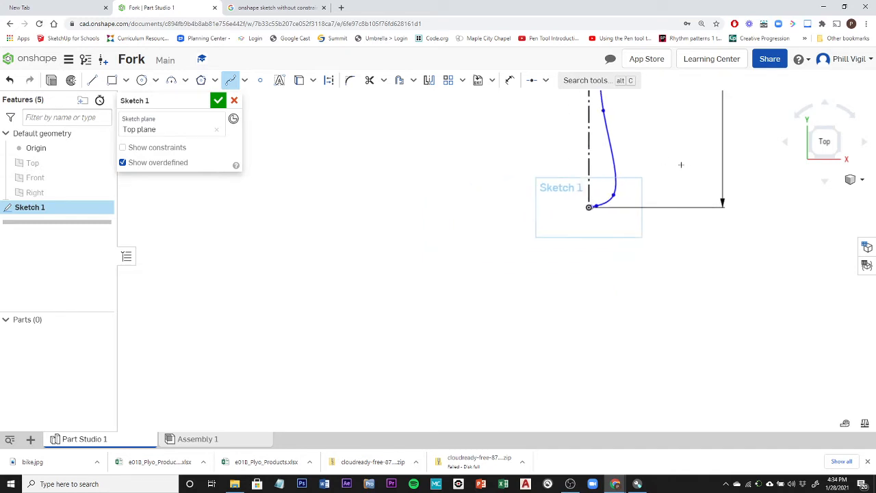
{"action": "mouse_move", "coordinate": [681, 164]}
{"action": "middle_mouse_down"}
{"action": "mouse_move", "coordinate": [458, 289]}
{"action": "mouse_move", "coordinate": [470, 366]}
{"action": "middle_mouse_up"}
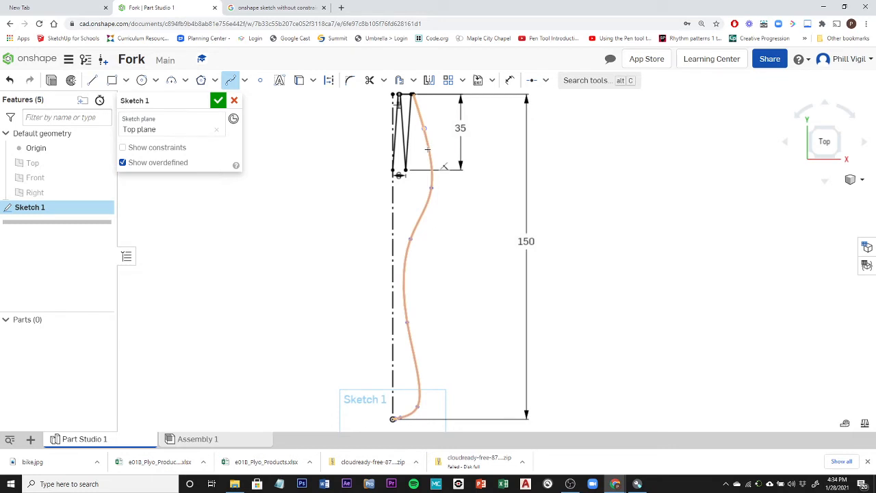
{"action": "left_click", "coordinate": [261, 82]}
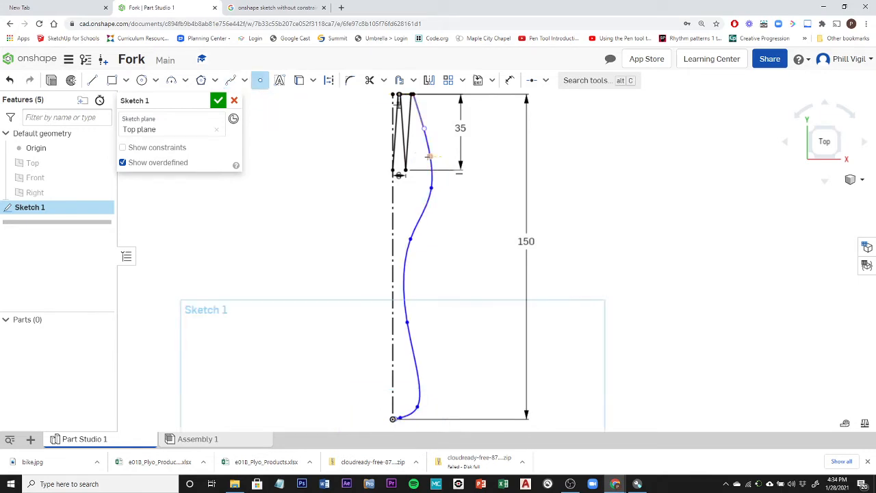
{"action": "left_click", "coordinate": [429, 156]}
{"action": "key", "text": "Escape"}
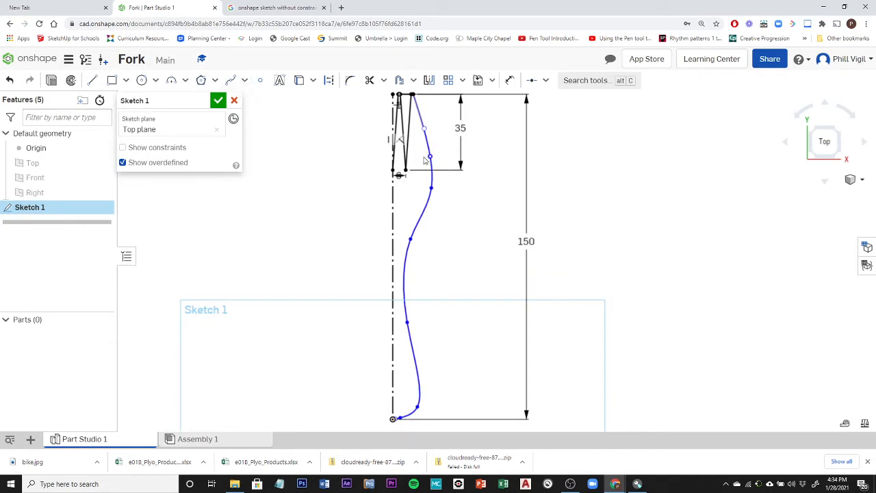
- Reposition the spline points to narrow the fork's head, raise the neck, and slim the handle and its rounded end
{"action": "mouse_move", "coordinate": [430, 158]}
{"action": "left_mouse_down"}
{"action": "mouse_move", "coordinate": [423, 177]}
{"action": "mouse_move", "coordinate": [420, 141]}
{"action": "mouse_move", "coordinate": [419, 163]}
{"action": "left_mouse_up"}
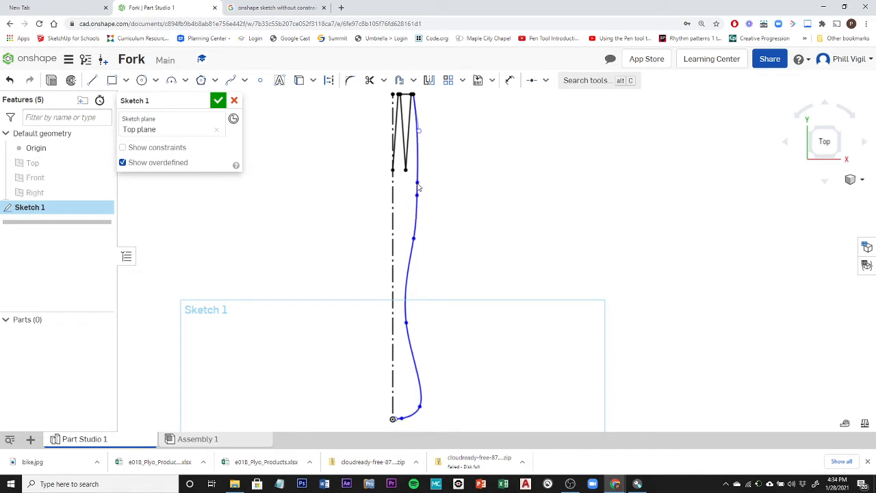
{"action": "left_click_drag", "start_coordinate": [415, 195], "coordinate": [412, 245]}
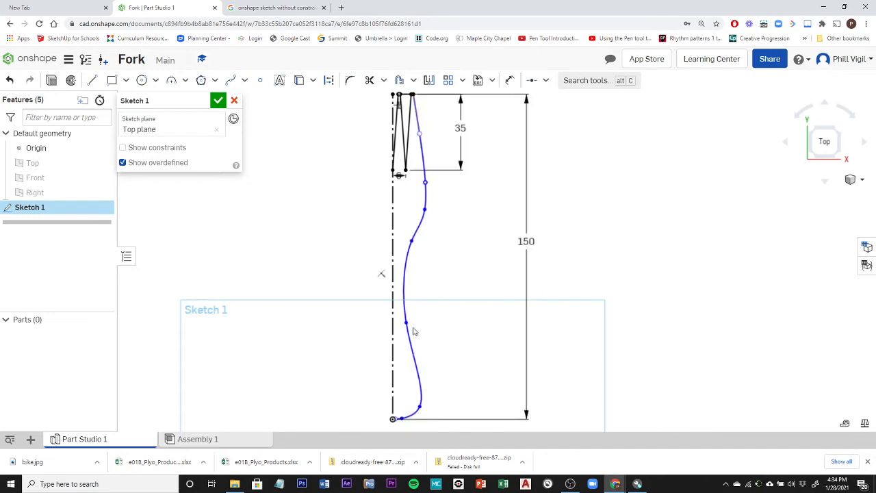
{"action": "left_click_drag", "start_coordinate": [407, 323], "coordinate": [411, 348]}
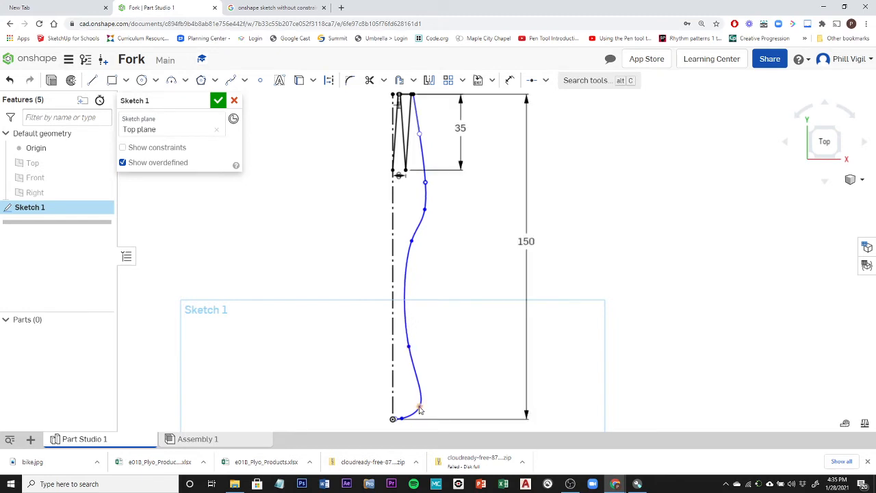
{"action": "left_click_drag", "start_coordinate": [420, 409], "coordinate": [413, 404]}
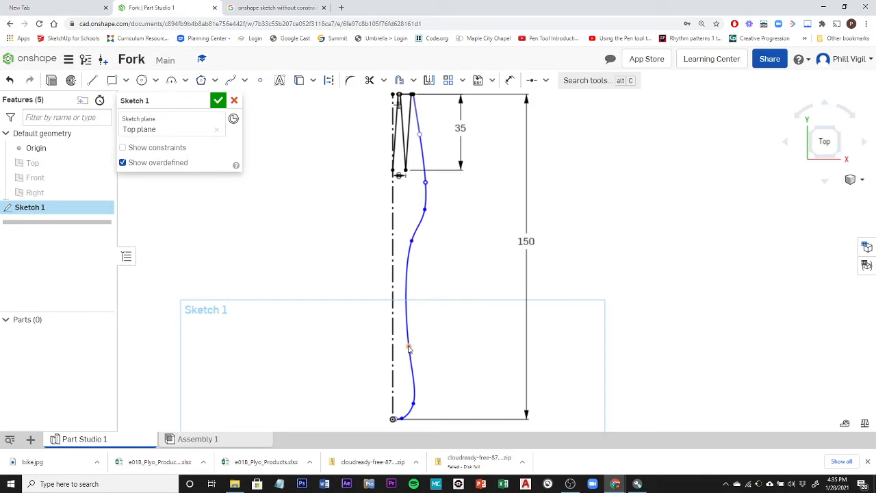
{"action": "left_click_drag", "start_coordinate": [409, 347], "coordinate": [405, 348]}
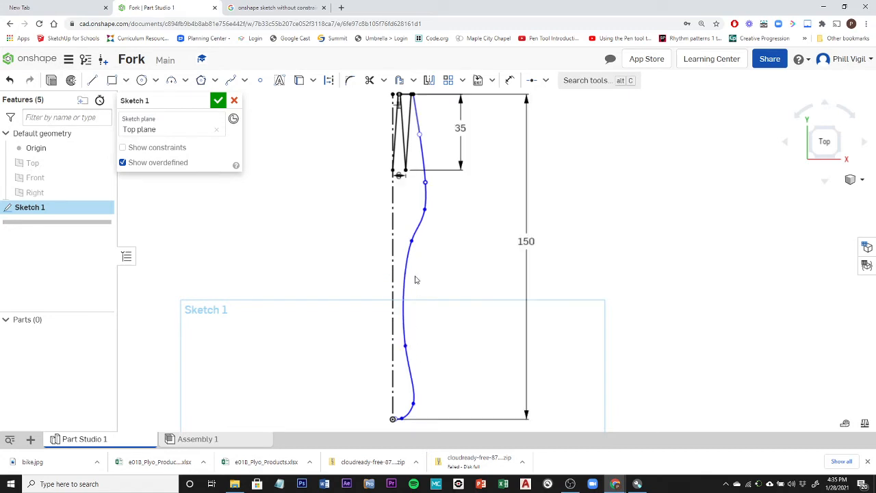
{"action": "left_click", "coordinate": [428, 219]}
{"action": "left_click_drag", "start_coordinate": [412, 242], "coordinate": [413, 230]}
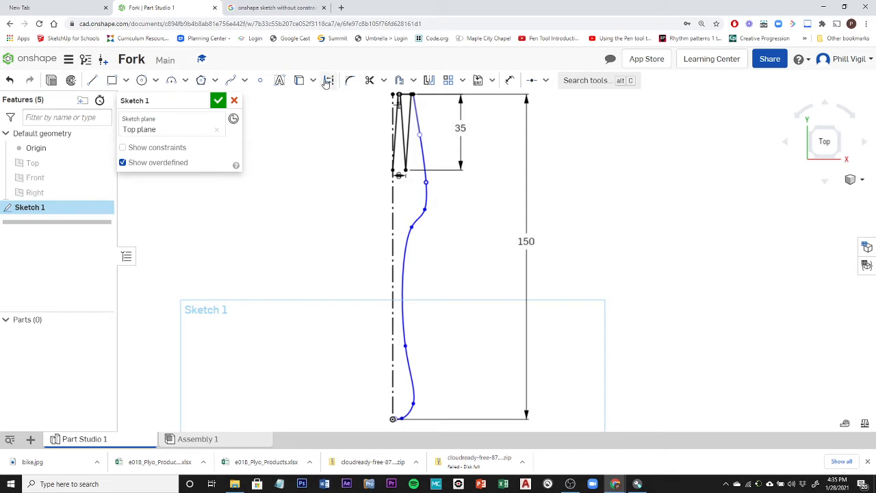
- Mirror the outer spline and the outer gap's tine lines across the vertical centerline
{"action": "left_click", "coordinate": [429, 81]}
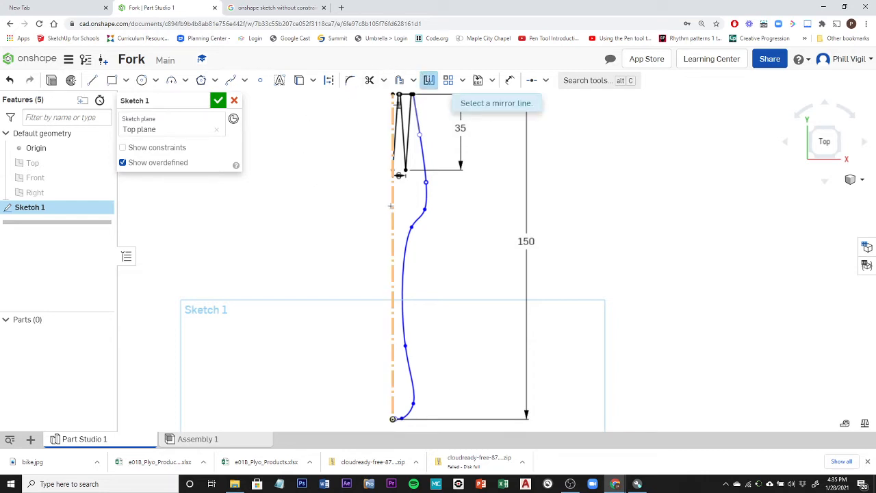
{"action": "left_click", "coordinate": [394, 198]}
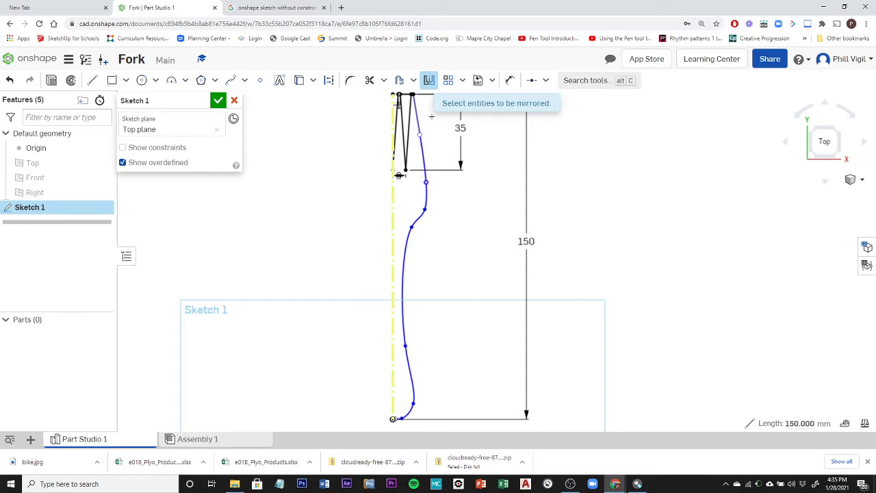
{"action": "left_click", "coordinate": [418, 122]}
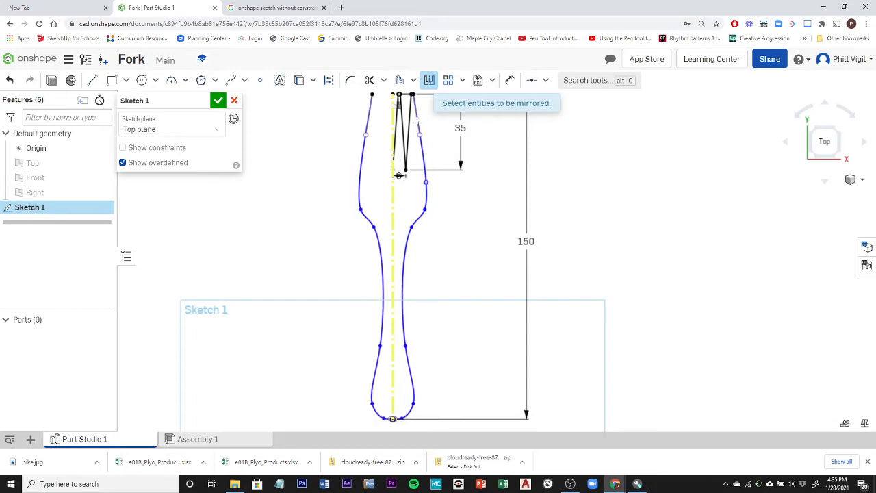
{"action": "left_click_drag", "start_coordinate": [427, 112], "coordinate": [402, 147]}
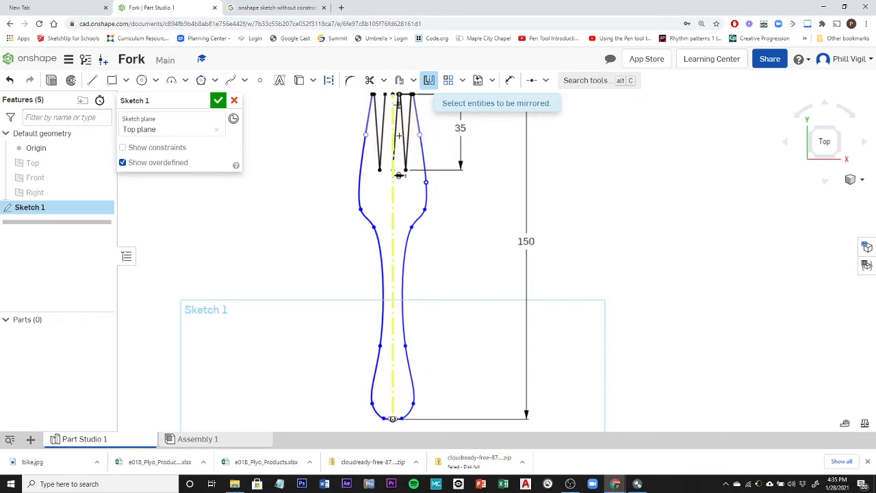
- Mirror the inner side line of the tine nearest the centerline across the vertical centerline
{"action": "scroll", "coordinate": [401, 109], "scroll_direction": "up", "scroll_amount": 3}
{"action": "scroll", "coordinate": [402, 129], "scroll_direction": "down", "scroll_amount": 3}
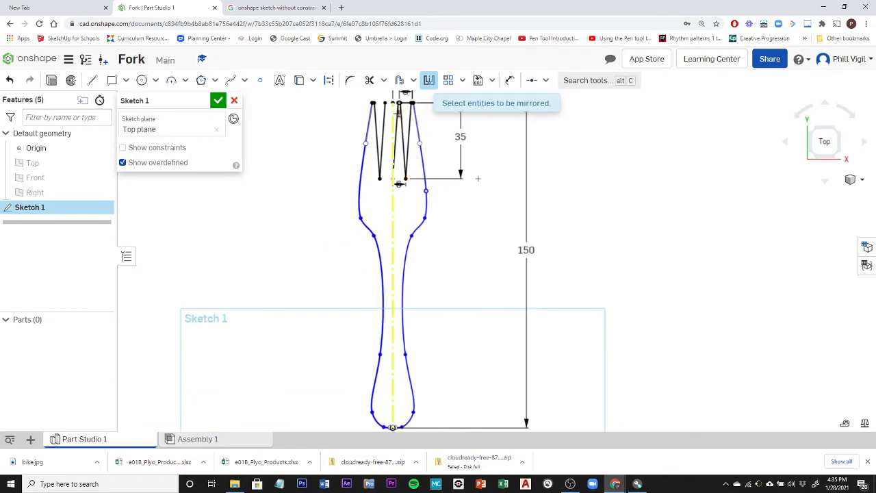
{"action": "middle_click_drag", "start_coordinate": [479, 178], "coordinate": [462, 303]}
{"action": "scroll", "coordinate": [390, 214], "scroll_direction": "up", "scroll_amount": 3}
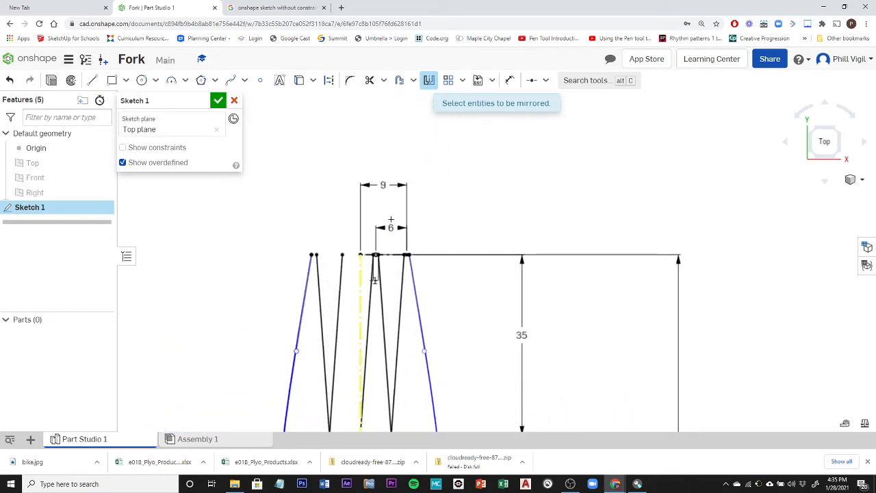
{"action": "scroll", "coordinate": [376, 279], "scroll_direction": "up", "scroll_amount": 3}
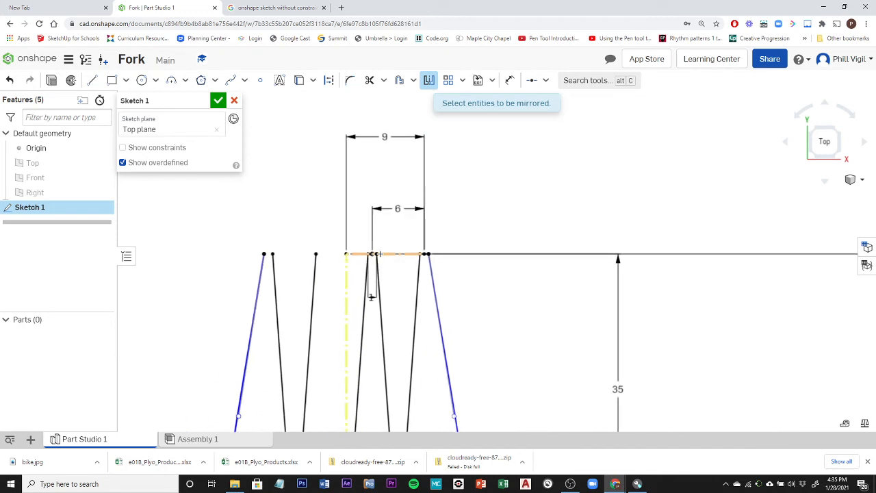
{"action": "left_click", "coordinate": [365, 305]}
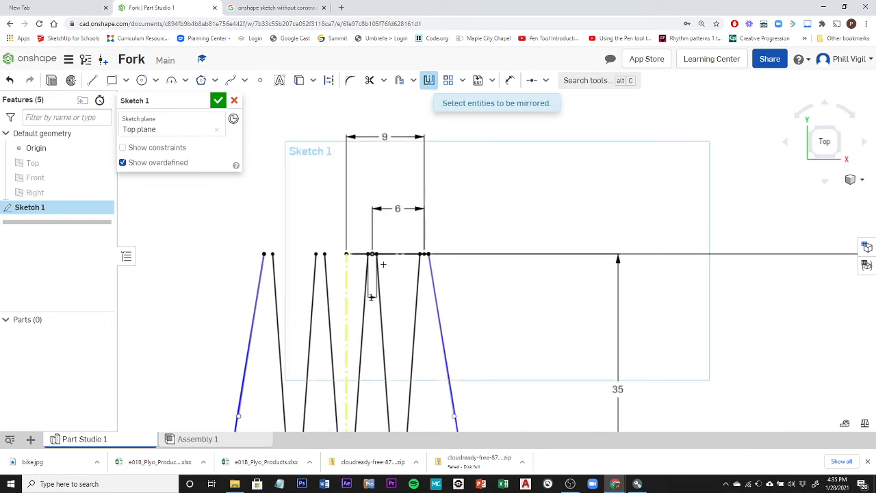
- Mirror the short tip lines of both tines across the centerline to close the fork outline
{"action": "scroll", "coordinate": [424, 253], "scroll_direction": "up", "scroll_amount": 5}
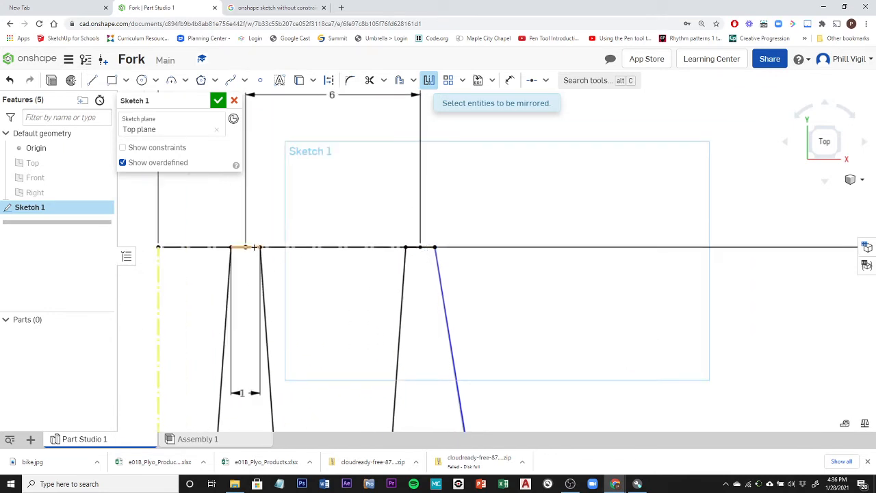
{"action": "scroll", "coordinate": [253, 247], "scroll_direction": "down", "scroll_amount": 10}
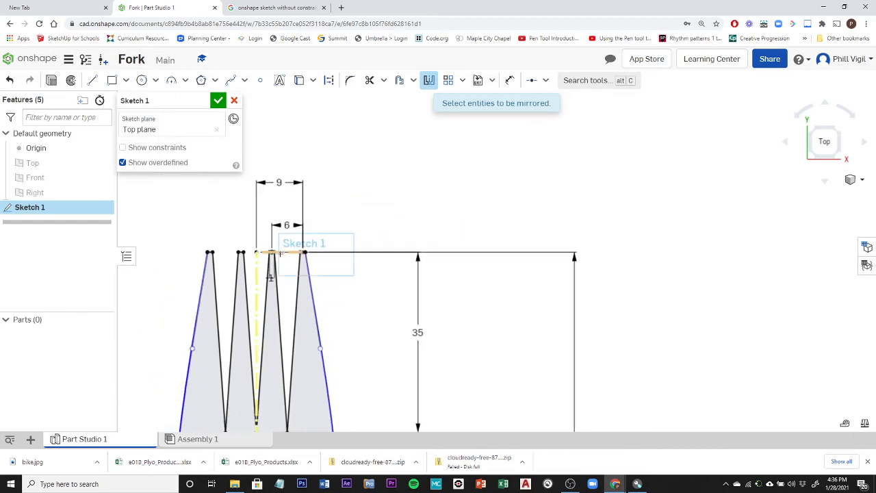
{"action": "scroll", "coordinate": [280, 253], "scroll_direction": "down", "scroll_amount": 5}
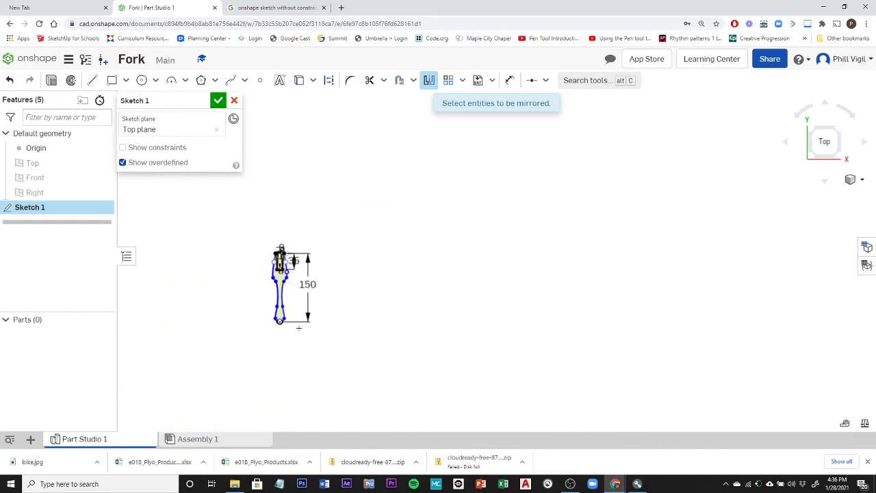
{"action": "scroll", "coordinate": [294, 313], "scroll_direction": "up", "scroll_amount": 5}
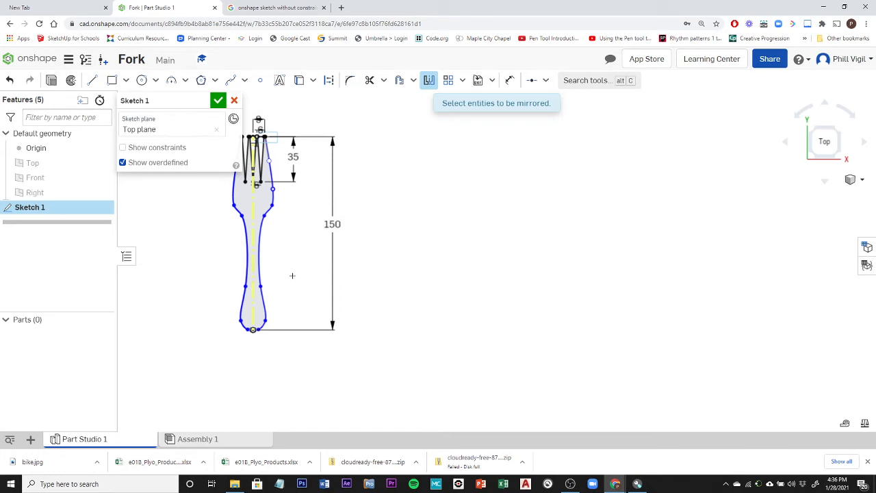
{"action": "mouse_move", "coordinate": [293, 276]}
{"action": "middle_mouse_down"}
{"action": "mouse_move", "coordinate": [415, 280]}
{"action": "mouse_move", "coordinate": [434, 308]}
{"action": "middle_mouse_up"}
{"action": "scroll", "coordinate": [374, 228], "scroll_direction": "up", "scroll_amount": 2}
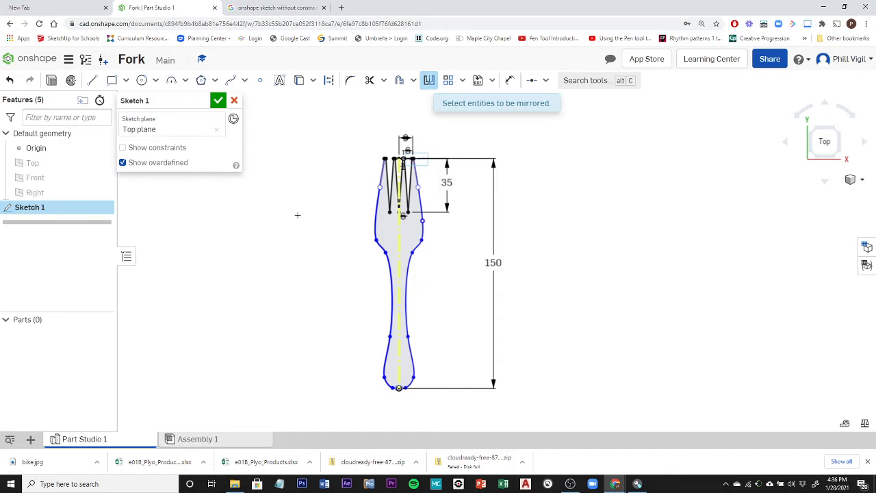
{"action": "key", "text": "Escape"}
- Reposition the spline points along the side of the fork's head to reshape its width and shoulder
{"action": "scroll", "coordinate": [430, 237], "scroll_direction": "up", "scroll_amount": 3}
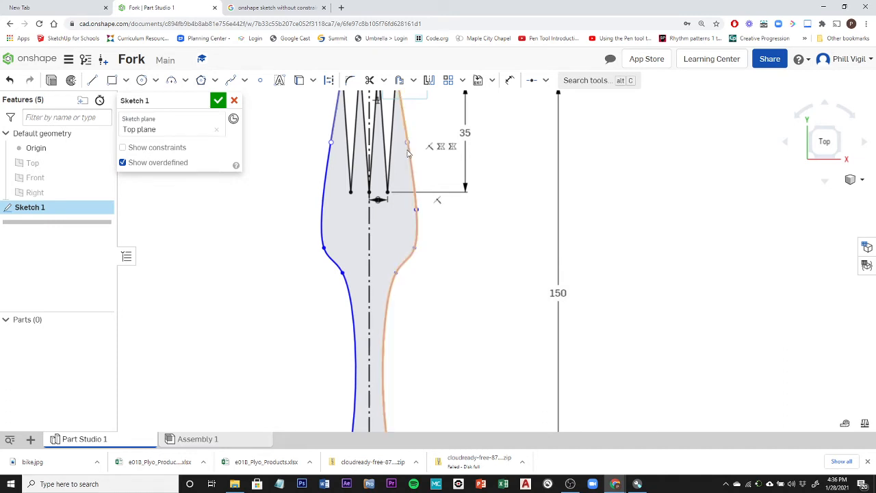
{"action": "left_click_drag", "start_coordinate": [418, 213], "coordinate": [406, 188]}
{"action": "mouse_move", "coordinate": [405, 245]}
{"action": "left_mouse_down"}
{"action": "mouse_move", "coordinate": [413, 237]}
{"action": "mouse_move", "coordinate": [412, 254]}
{"action": "mouse_move", "coordinate": [412, 245]}
{"action": "left_mouse_up"}
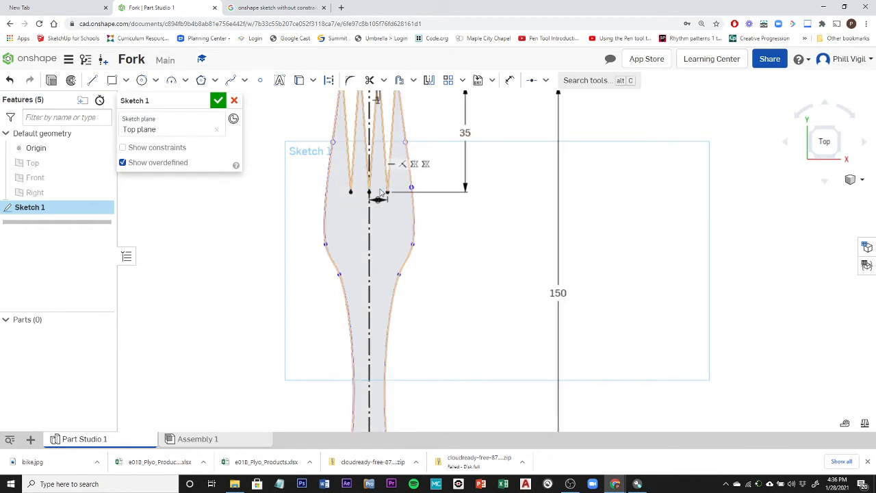
{"action": "left_click_drag", "start_coordinate": [412, 187], "coordinate": [413, 202]}
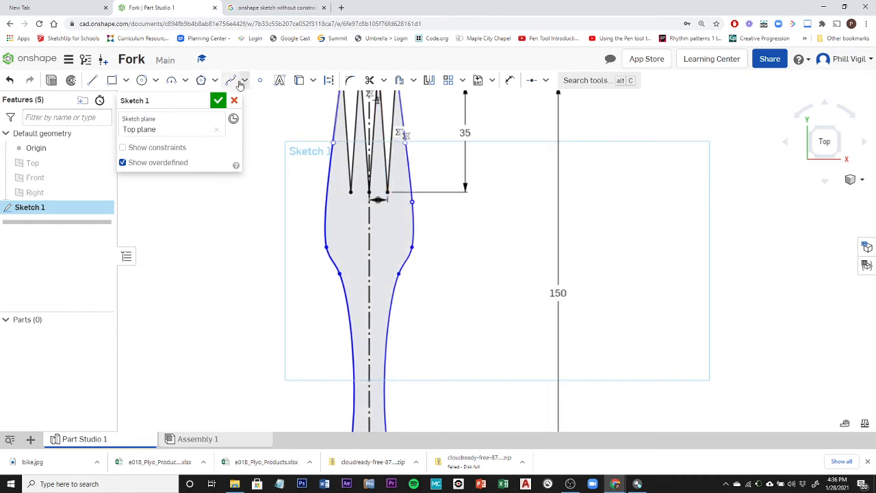
{"action": "left_click", "coordinate": [92, 80]}
{"action": "left_click", "coordinate": [329, 80]}
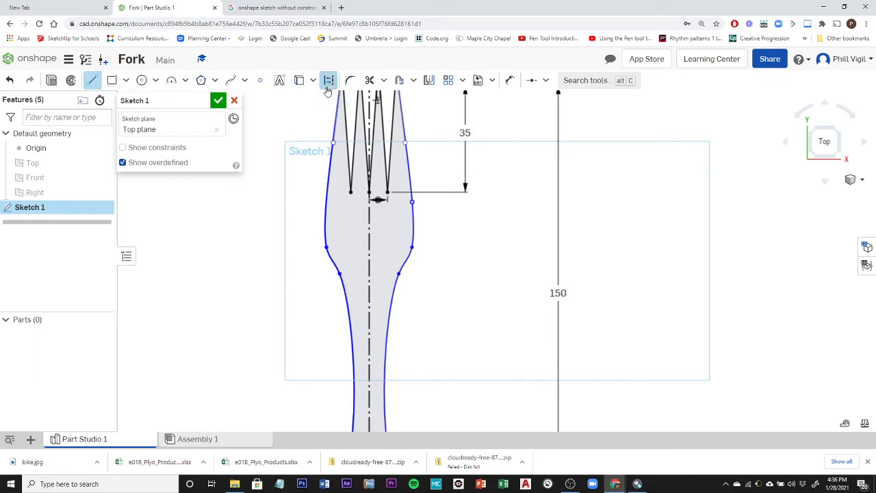
{"action": "left_click", "coordinate": [369, 205]}
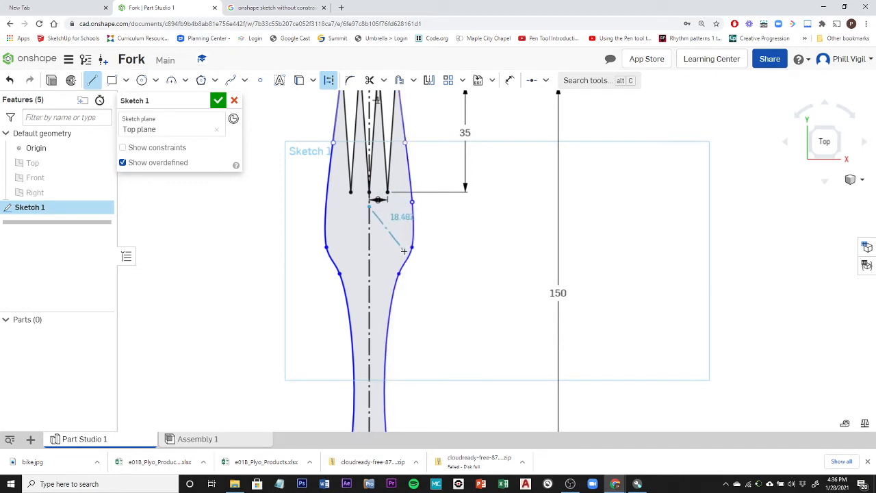
{"action": "key", "text": "Escape"}
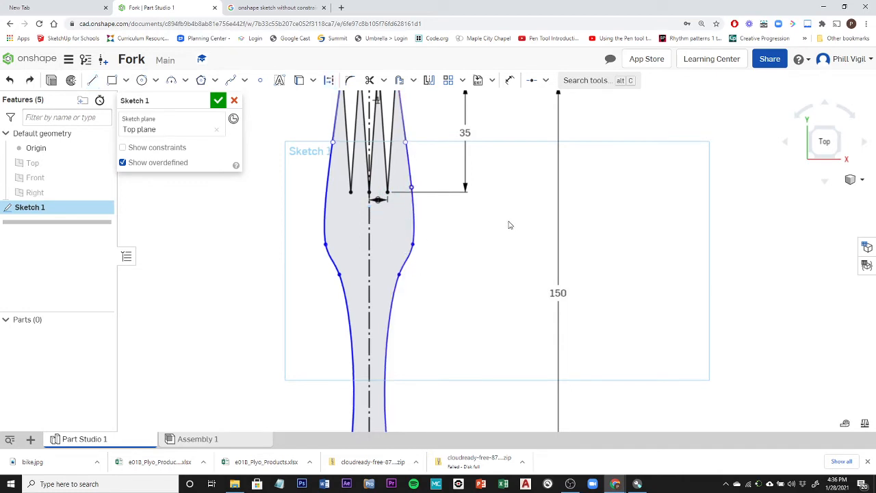
- Undo the latest adjustments to the spline points on the fork's head
{"action": "key", "text": "ctrl+z"}
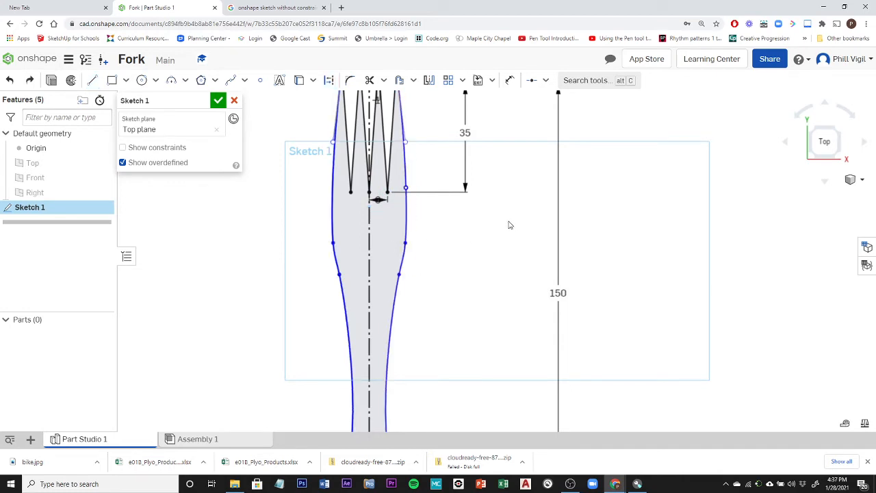
- Undo the remaining spline point adjustment on the fork's head and the mirroring of the half outline
{"action": "key", "text": "ctrl+z"}
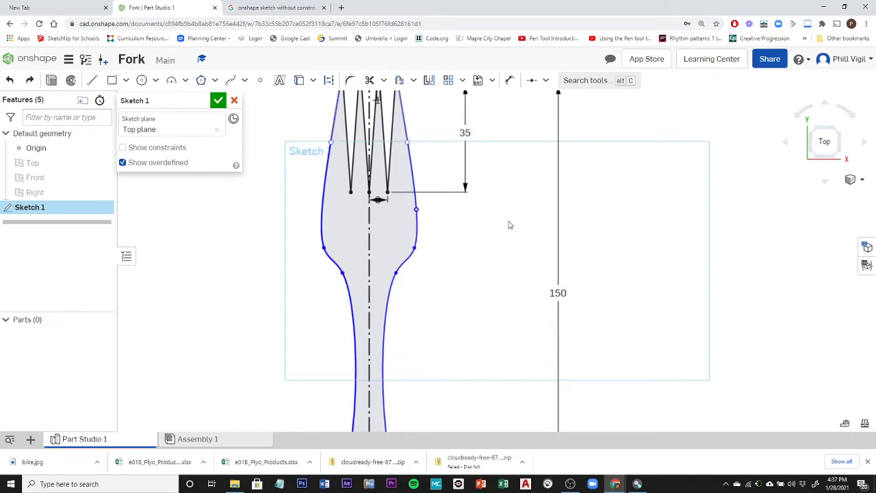
{"action": "key", "text": "ctrl+z"}
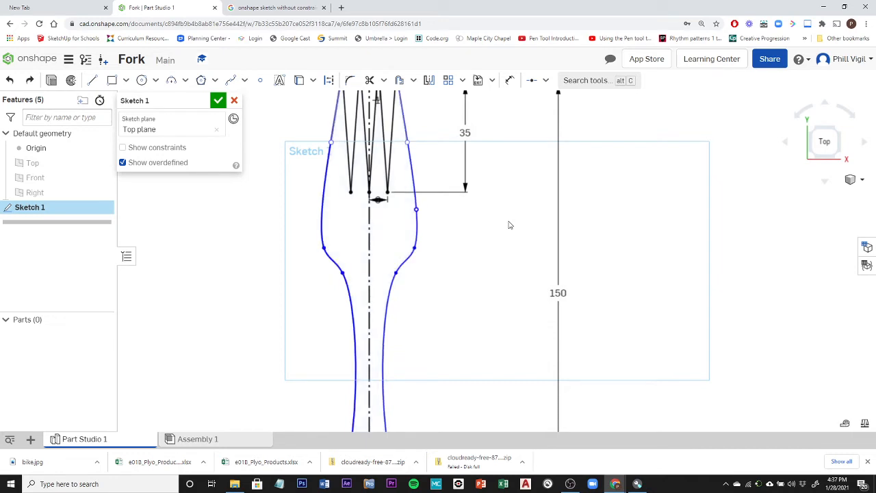
{"action": "key", "text": "ctrl+z"}
{"action": "key", "text": "ctrl+z"}
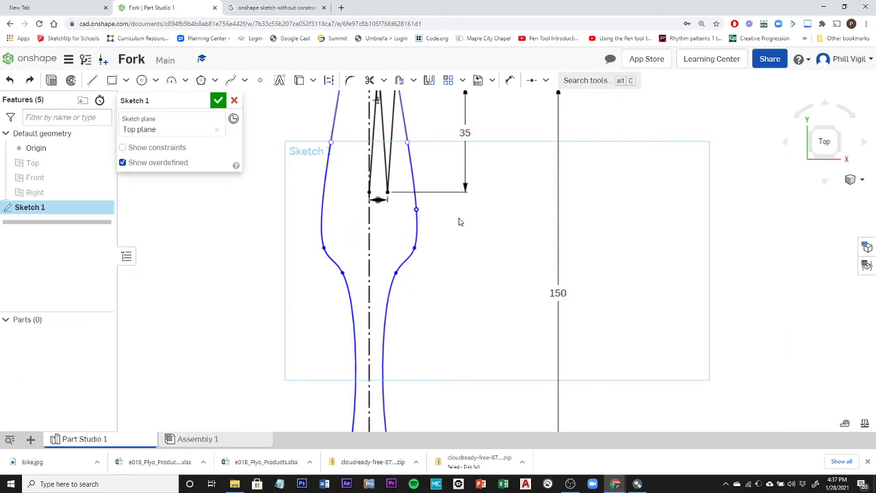
{"action": "key", "text": "ctrl+z"}
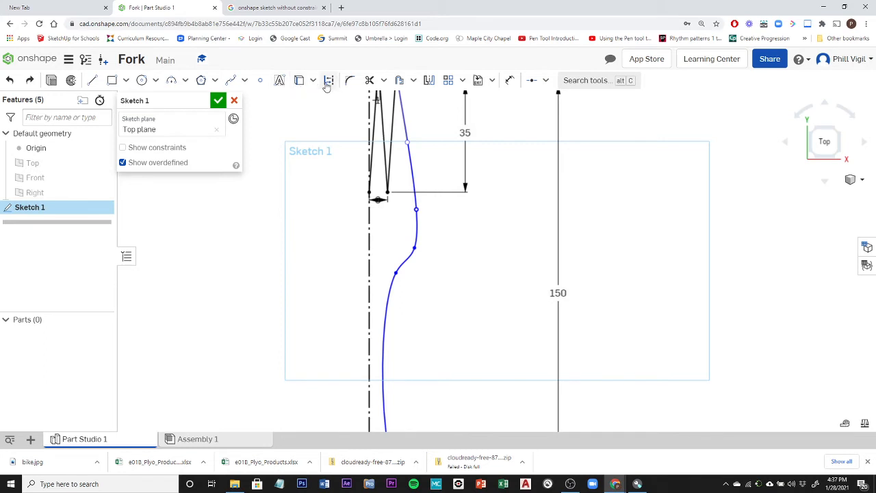
- Mirror the tine side lines and the outer spline across the vertical centerline
{"action": "left_click", "coordinate": [431, 81]}
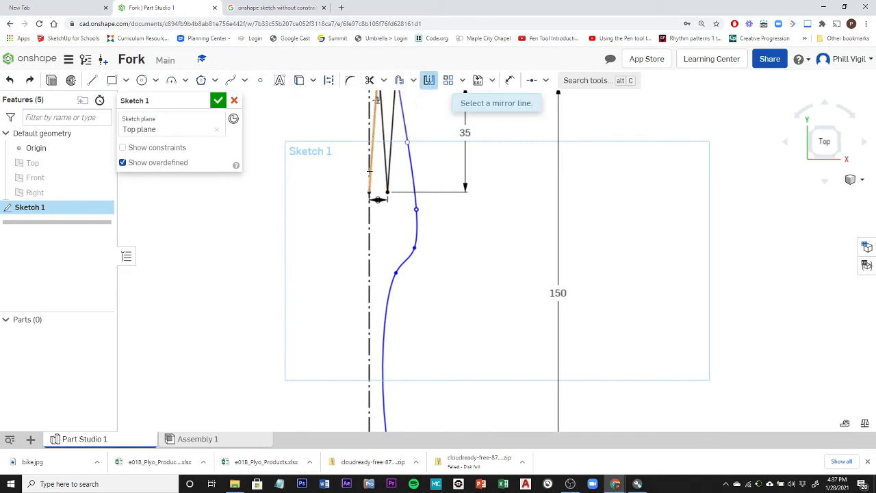
{"action": "left_click", "coordinate": [369, 219]}
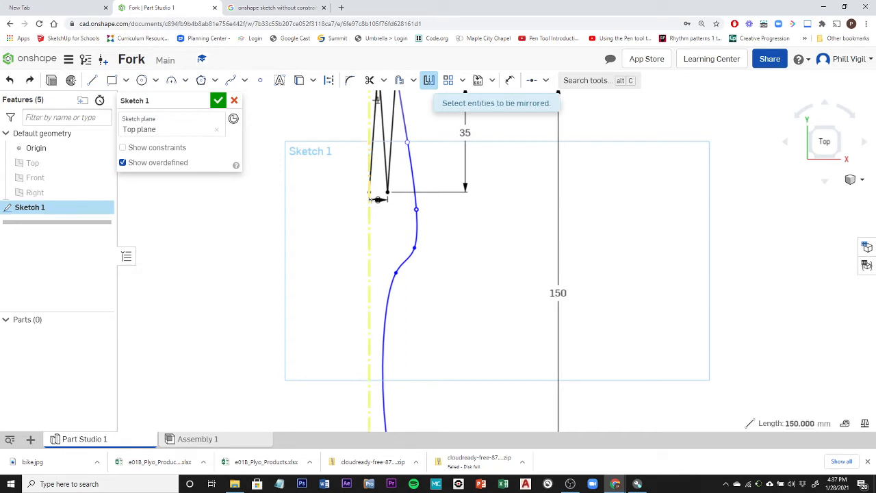
{"action": "left_click", "coordinate": [389, 128]}
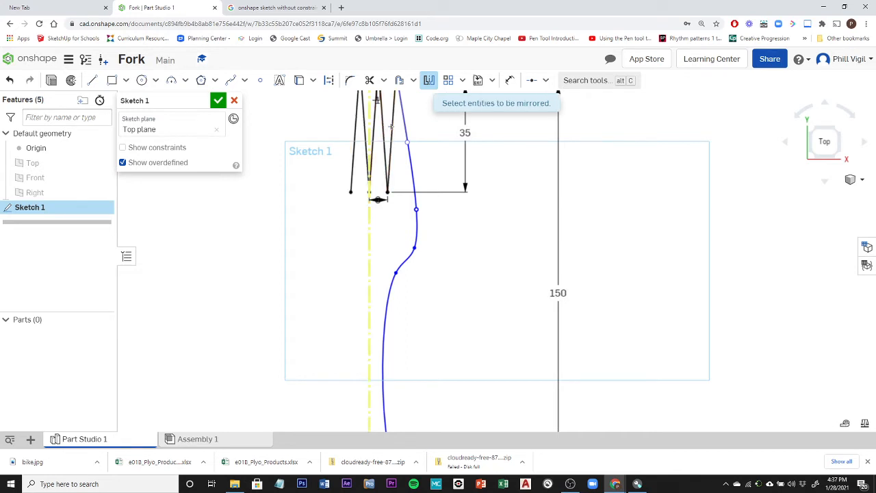
{"action": "left_click", "coordinate": [393, 136]}
{"action": "left_click", "coordinate": [407, 142]}
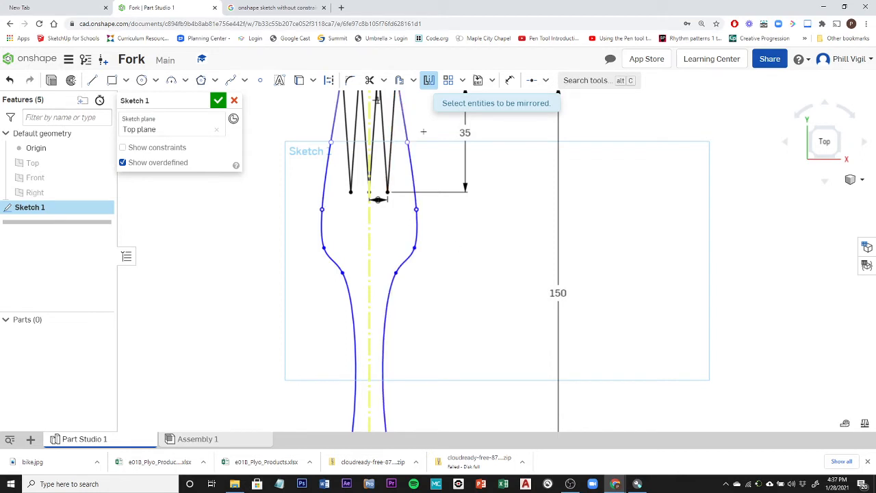
- Mirror the short tip lines of the outer and inner tines across the centerline to close the outline again
{"action": "scroll", "coordinate": [427, 137], "scroll_direction": "up", "scroll_amount": 8}
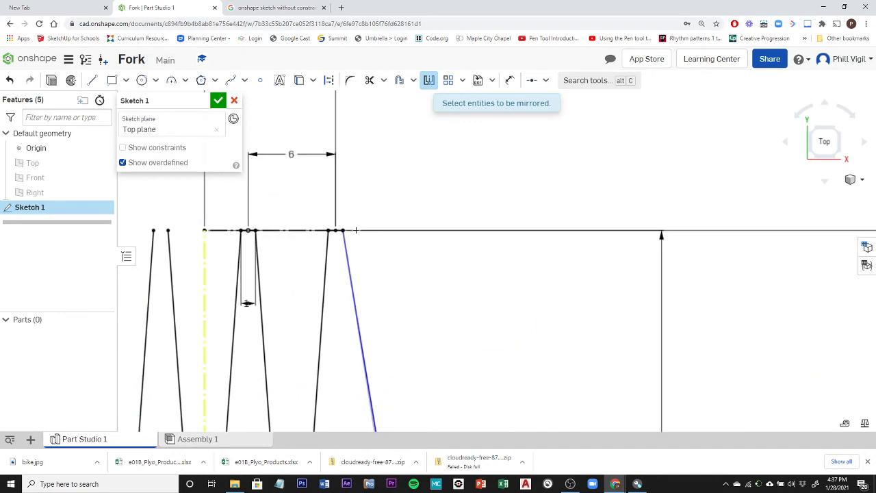
{"action": "scroll", "coordinate": [335, 230], "scroll_direction": "up", "scroll_amount": 4}
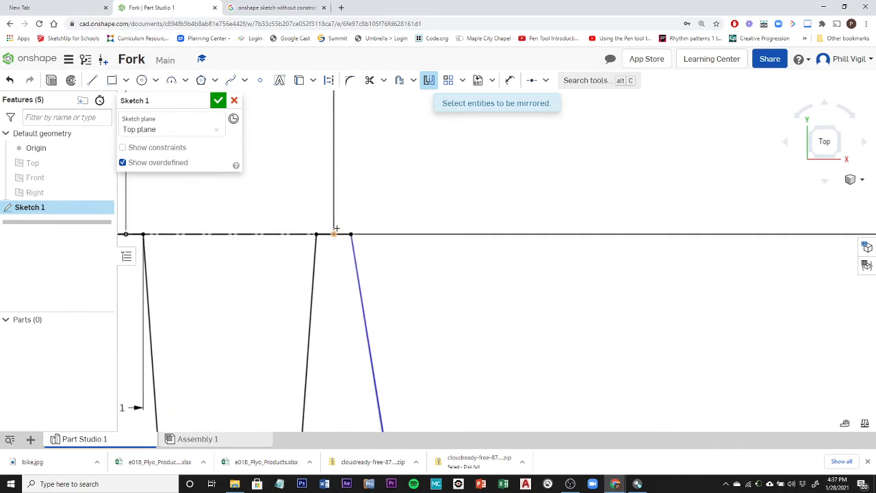
{"action": "scroll", "coordinate": [150, 235], "scroll_direction": "down", "scroll_amount": 3}
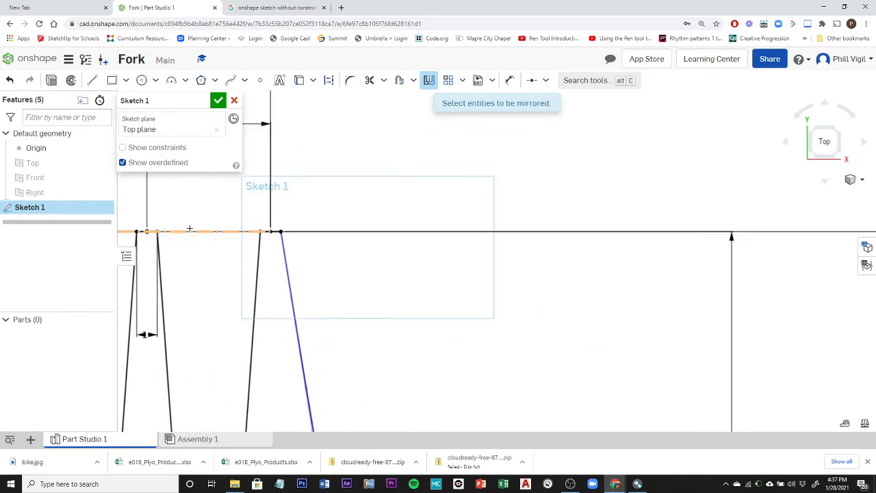
{"action": "middle_click_drag", "start_coordinate": [209, 207], "coordinate": [432, 226]}
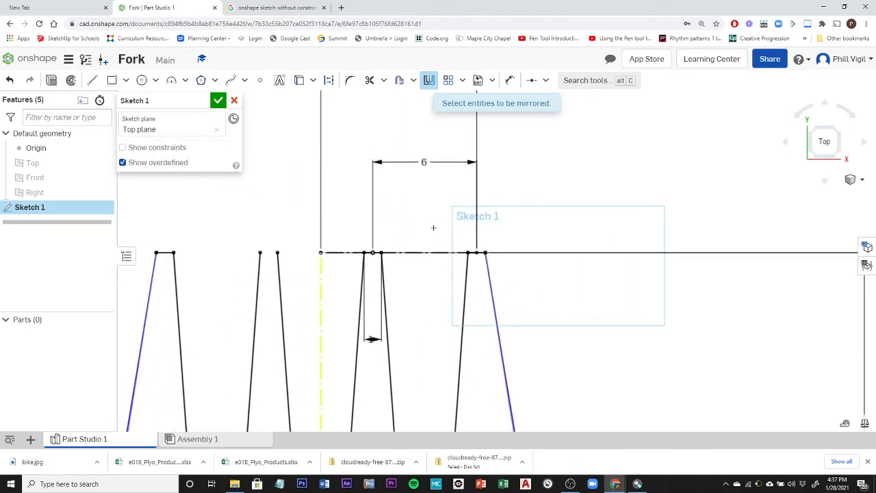
{"action": "scroll", "coordinate": [377, 251], "scroll_direction": "up", "scroll_amount": 4}
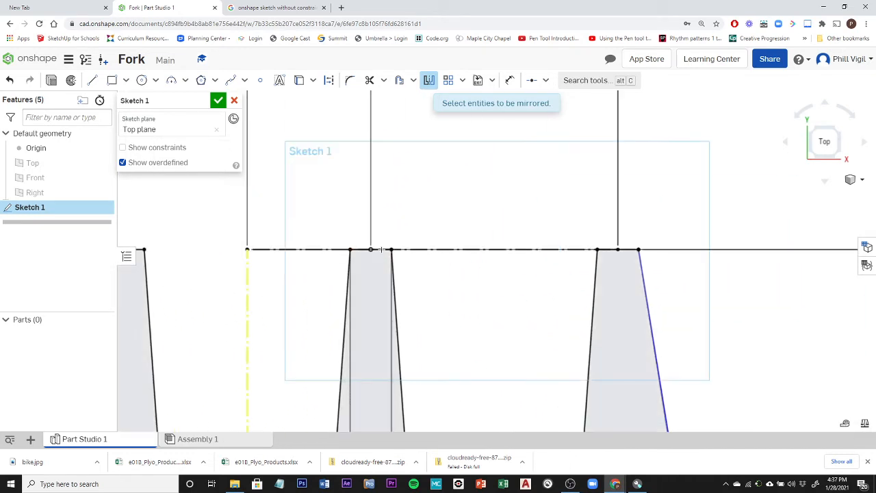
{"action": "scroll", "coordinate": [429, 232], "scroll_direction": "down", "scroll_amount": 6}
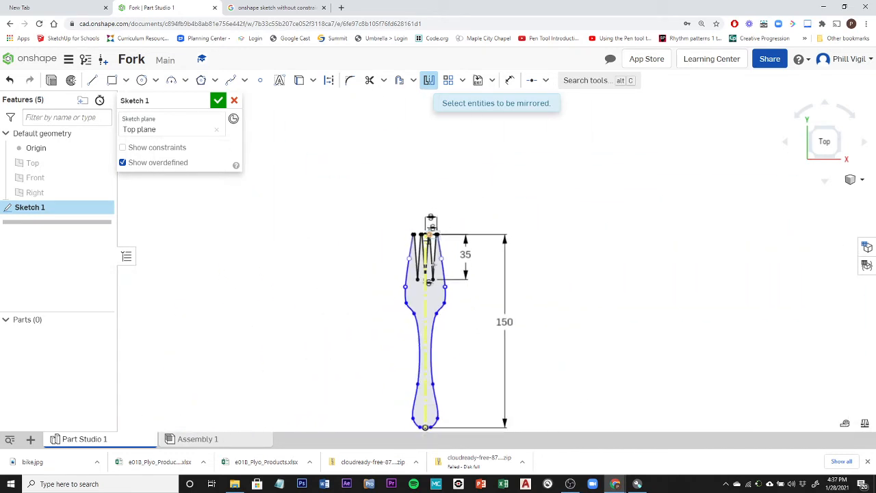
{"action": "scroll", "coordinate": [462, 302], "scroll_direction": "up", "scroll_amount": 5}
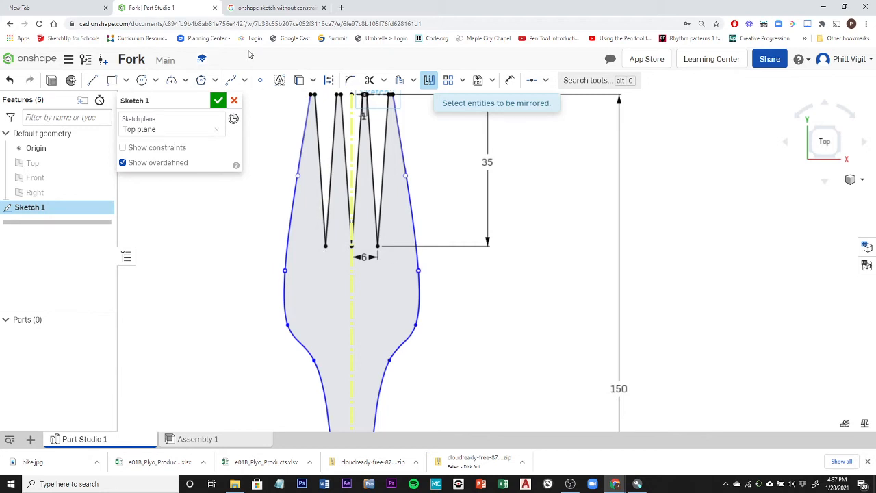
- Sketch a horizontal construction line about 14.8 mm long from the centerline, just below the tines, toward the head's side spline point
{"action": "left_click", "coordinate": [92, 80]}
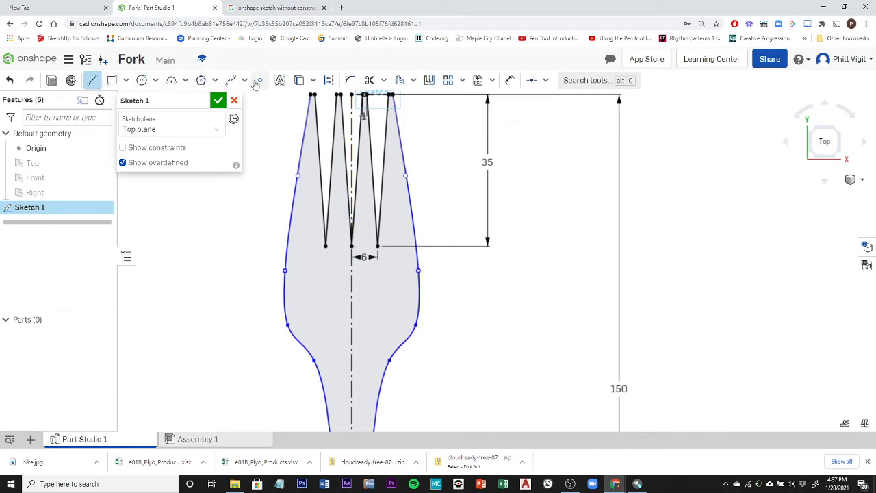
{"action": "left_click", "coordinate": [328, 80]}
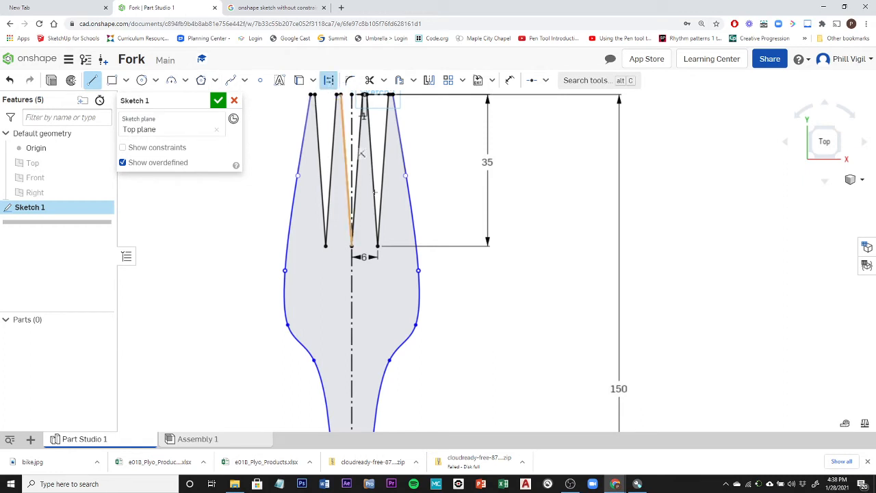
{"action": "left_click", "coordinate": [352, 267]}
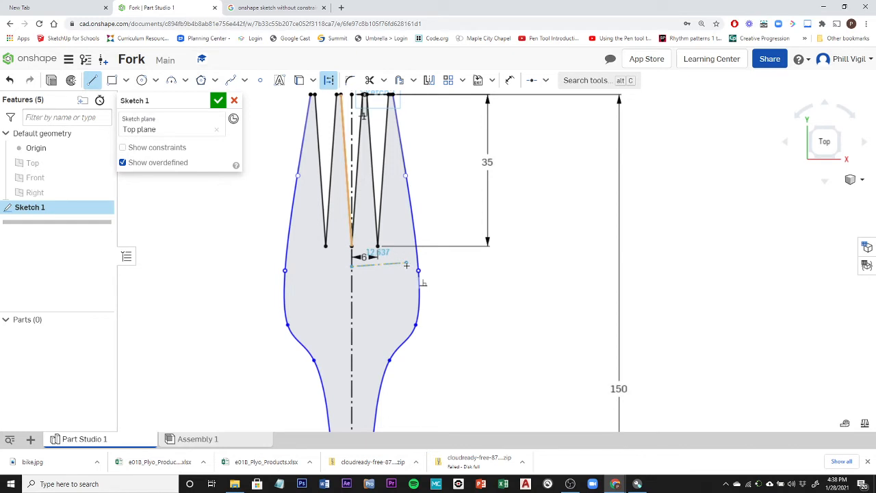
{"action": "scroll", "coordinate": [405, 265], "scroll_direction": "up", "scroll_amount": 5}
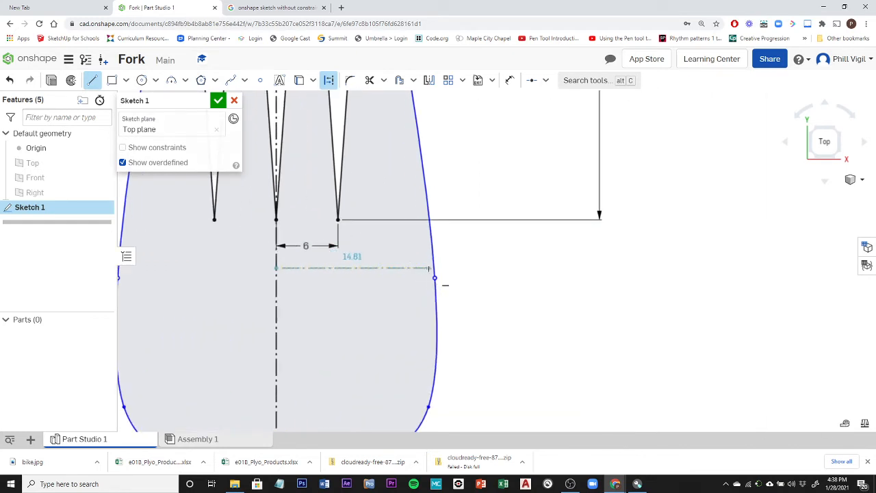
{"action": "left_click", "coordinate": [429, 267]}
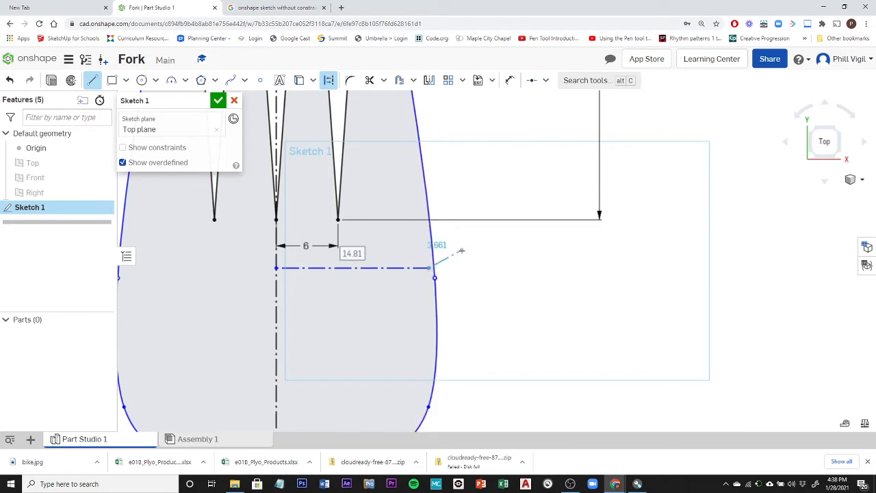
{"action": "key", "text": "Escape"}
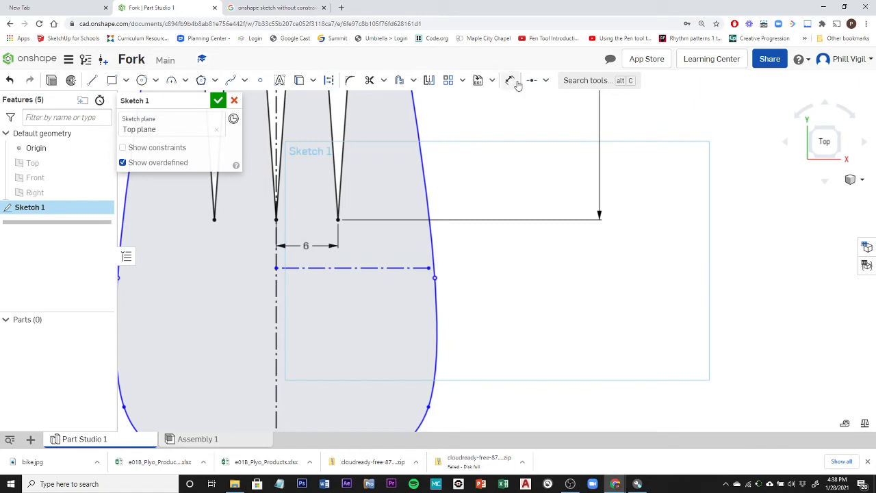
- Make the construction line's outer endpoint coincident with the spline point on the side of the fork's head
{"action": "left_click", "coordinate": [546, 82]}
{"action": "left_click", "coordinate": [547, 140]}
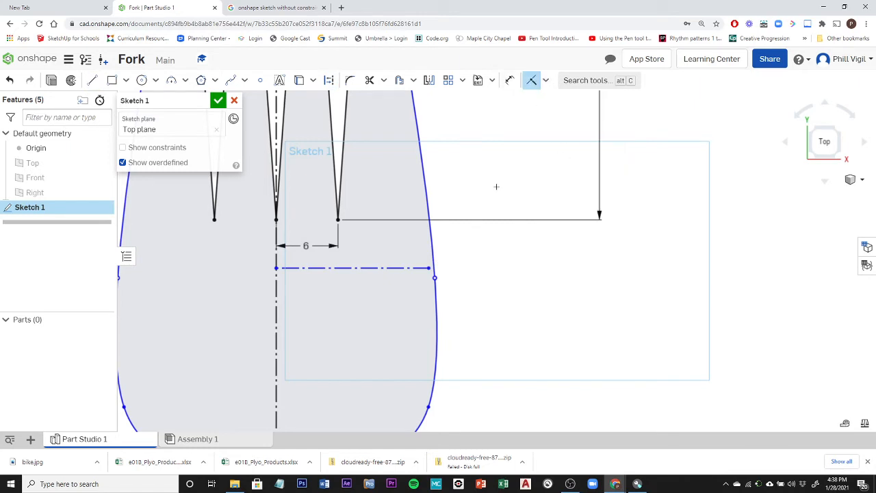
{"action": "left_click", "coordinate": [433, 276]}
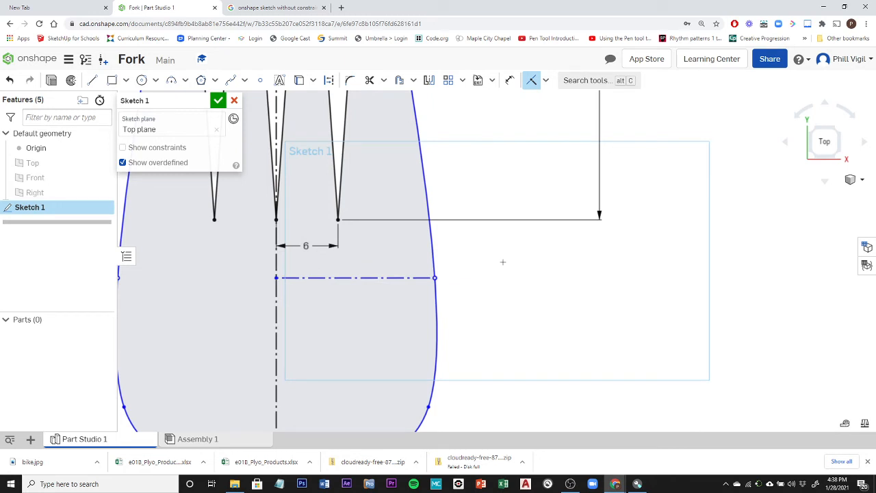
- Dimension the horizontal construction line to 15 mm to fix the half-width of the fork's head
{"action": "scroll", "coordinate": [504, 262], "scroll_direction": "up", "scroll_amount": 3}
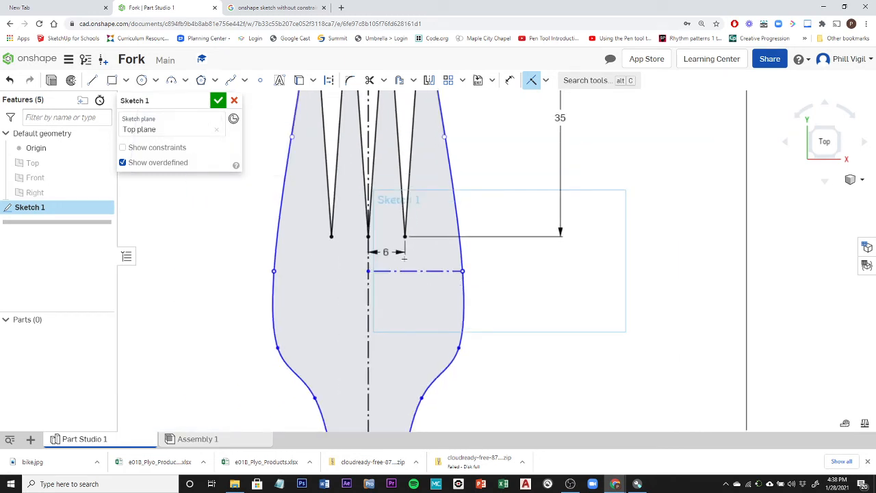
{"action": "left_click", "coordinate": [509, 80]}
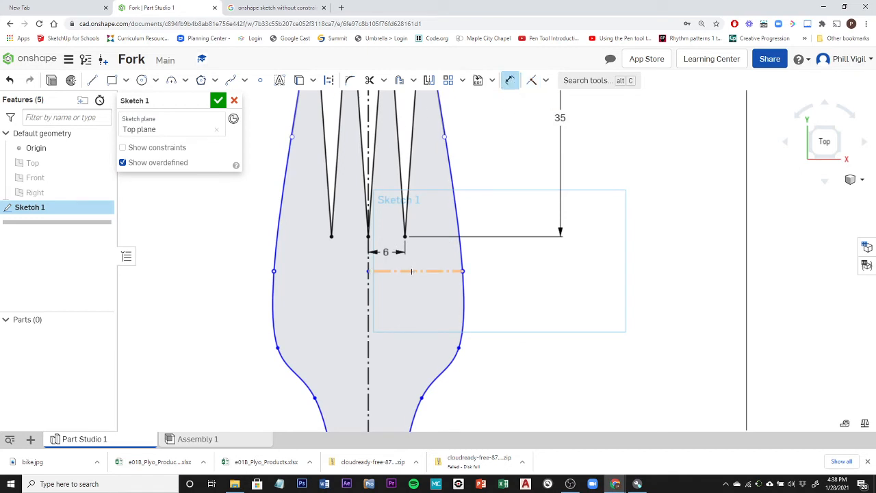
{"action": "left_click", "coordinate": [412, 272]}
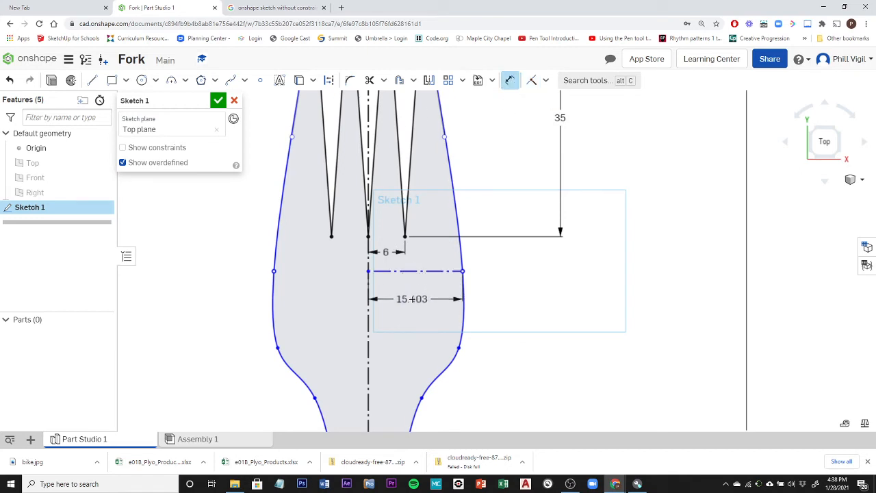
{"action": "left_click", "coordinate": [411, 306]}
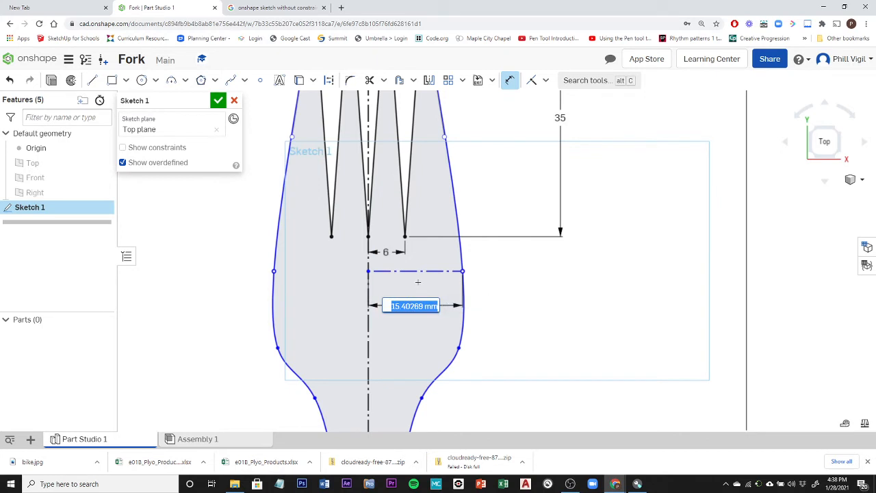
{"action": "type", "text": "15"}
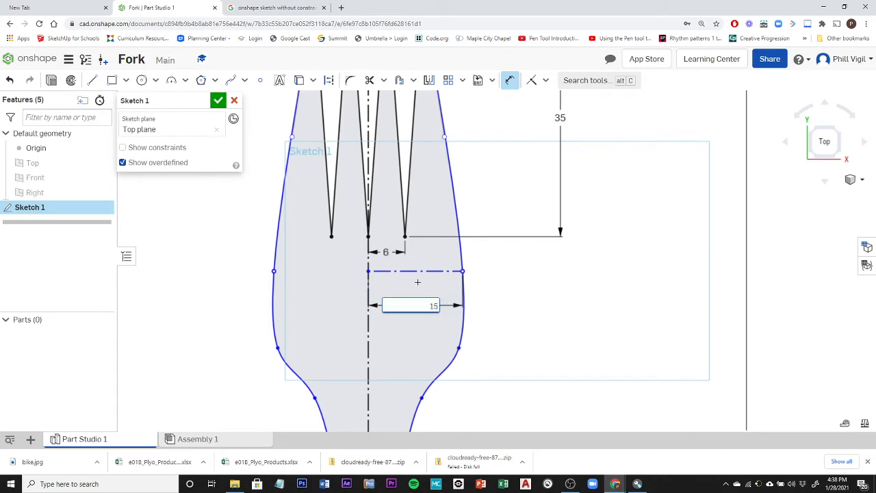
{"action": "key", "text": "Return"}
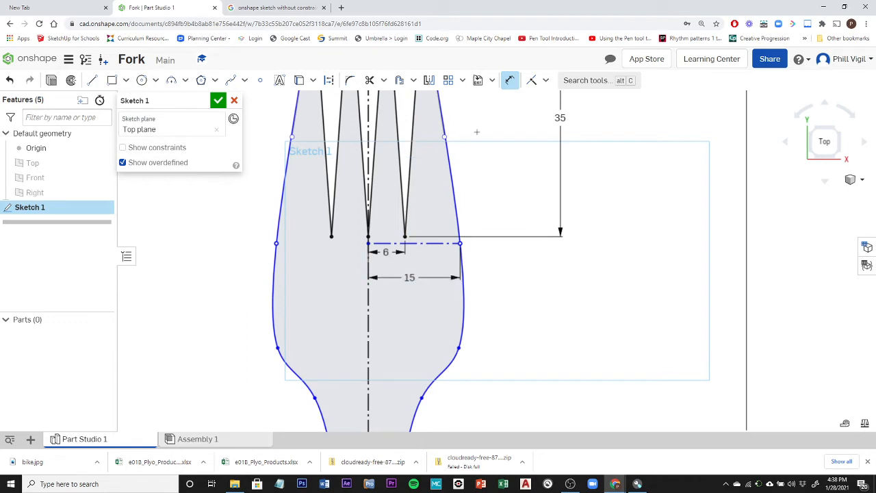
- Dimension the vertical distance from the outer tine's tip to the head's side spline point as 40 mm
{"action": "scroll", "coordinate": [501, 168], "scroll_direction": "up", "scroll_amount": 3}
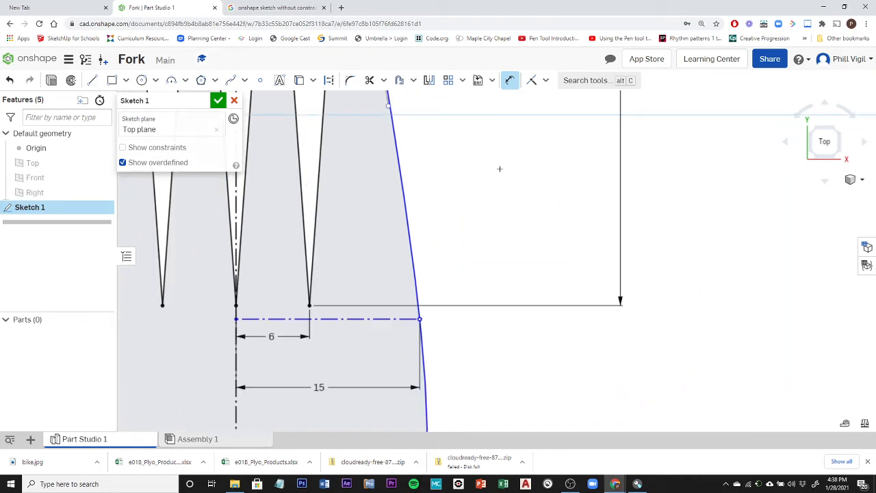
{"action": "scroll", "coordinate": [500, 168], "scroll_direction": "down", "scroll_amount": 3}
{"action": "mouse_move", "coordinate": [562, 273]}
{"action": "middle_mouse_down"}
{"action": "mouse_move", "coordinate": [542, 358]}
{"action": "mouse_move", "coordinate": [502, 361]}
{"action": "middle_mouse_up"}
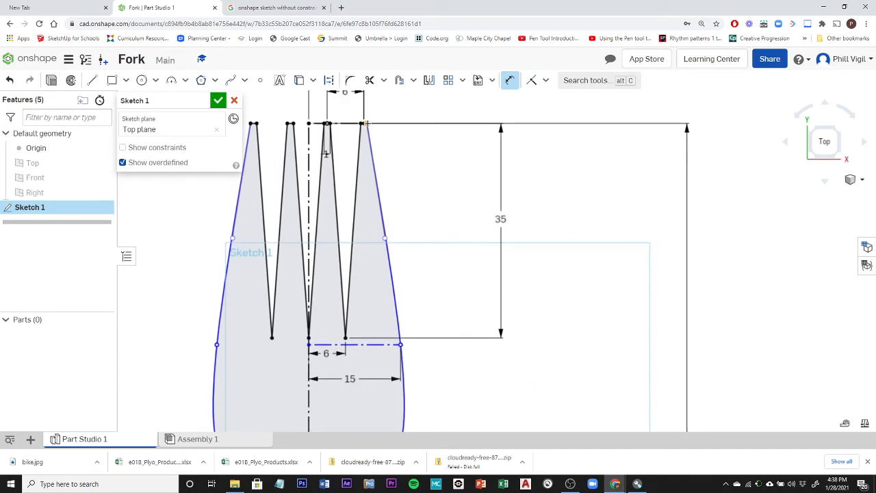
{"action": "left_click", "coordinate": [402, 344]}
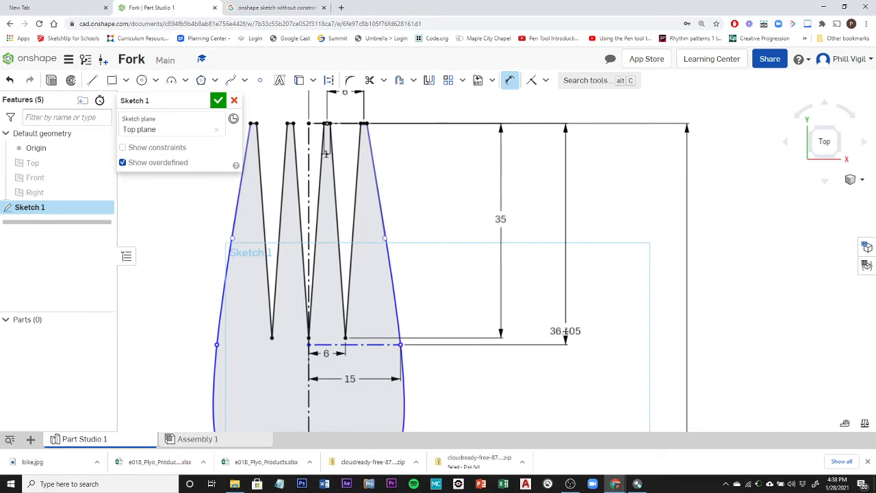
{"action": "left_click", "coordinate": [566, 332]}
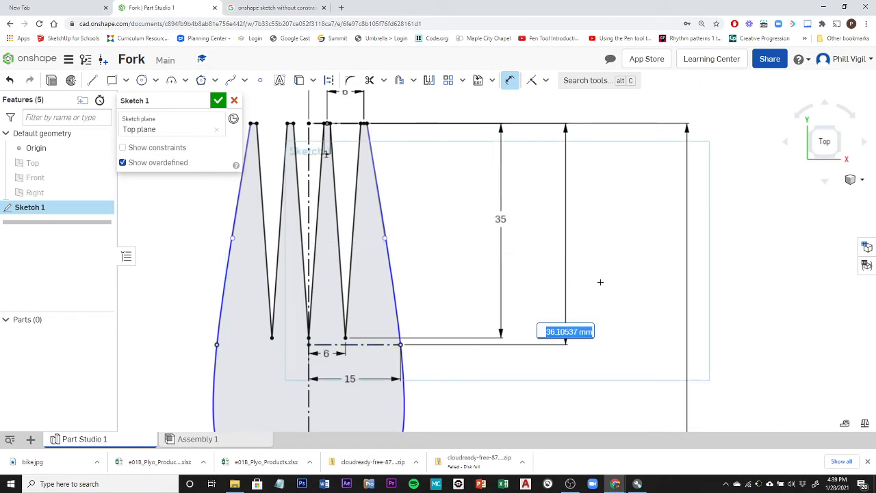
{"action": "type", "text": "40"}
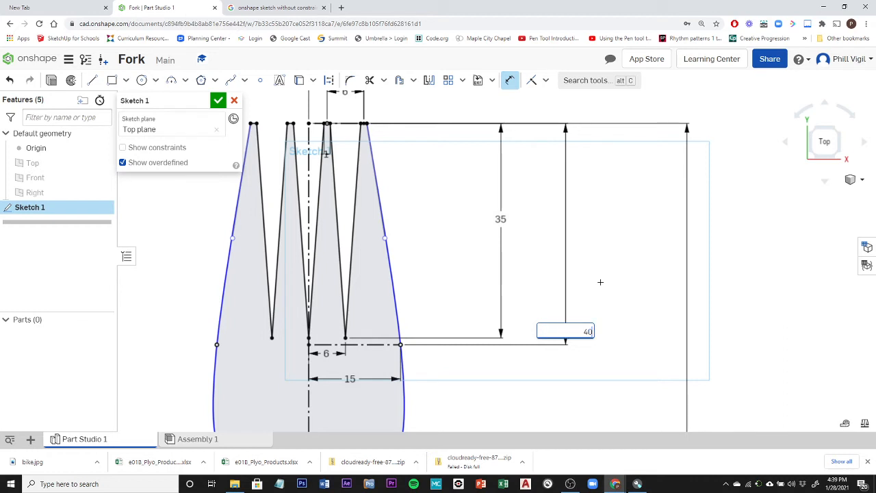
{"action": "key", "text": "Return"}
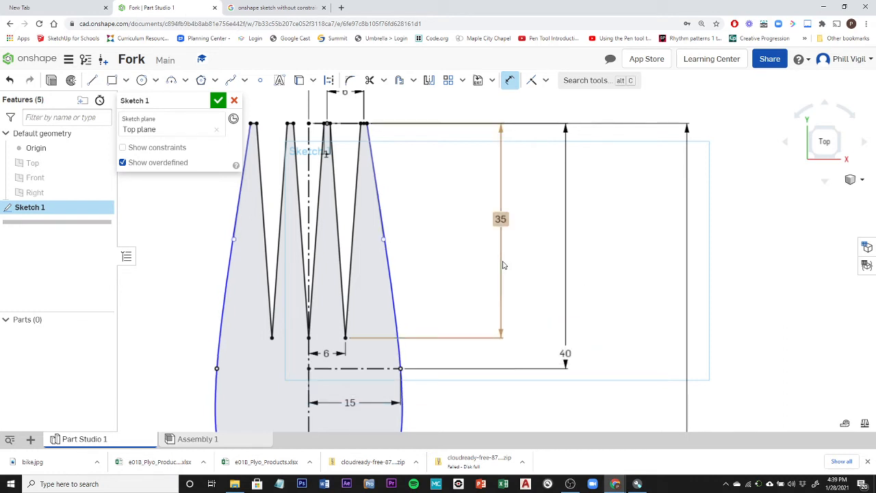
- Reshape the head's side spline by moving the shoulder point up, the neck point slightly inward and down, and the outer tine's tangent handle inward
{"action": "scroll", "coordinate": [503, 260], "scroll_direction": "down", "scroll_amount": 3}
{"action": "scroll", "coordinate": [517, 371], "scroll_direction": "down", "scroll_amount": 2}
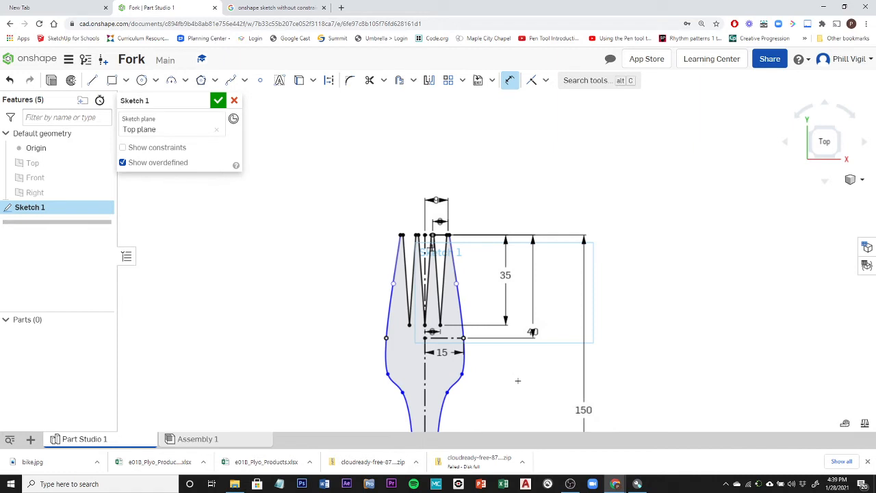
{"action": "mouse_move", "coordinate": [517, 381]}
{"action": "middle_mouse_down"}
{"action": "mouse_move", "coordinate": [458, 254]}
{"action": "mouse_move", "coordinate": [464, 259]}
{"action": "middle_mouse_up"}
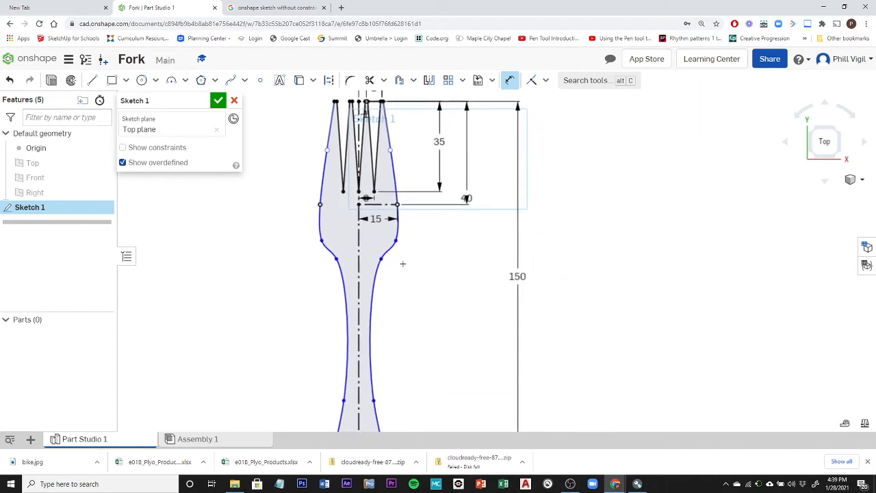
{"action": "key", "text": "Escape"}
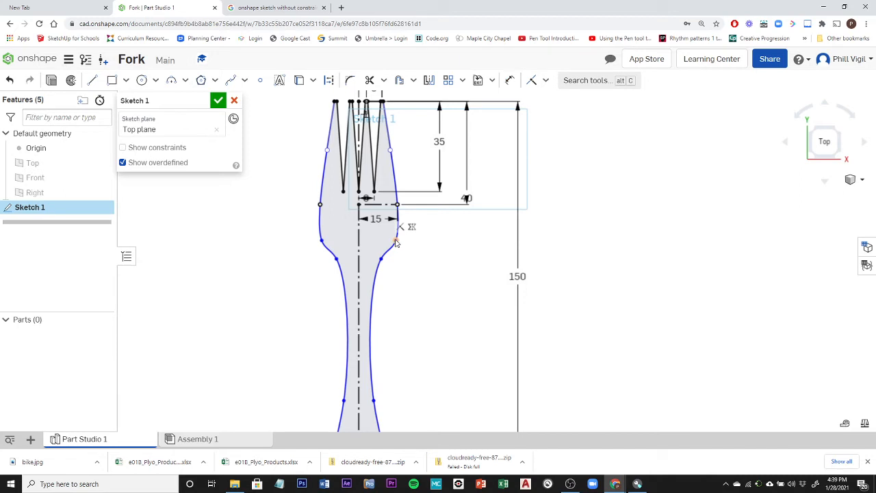
{"action": "left_click_drag", "start_coordinate": [396, 240], "coordinate": [376, 266]}
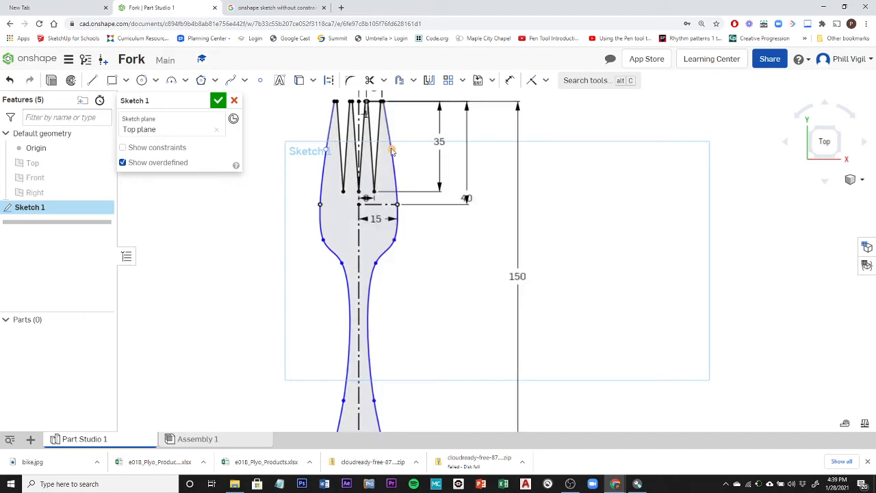
{"action": "left_click_drag", "start_coordinate": [392, 152], "coordinate": [391, 155]}
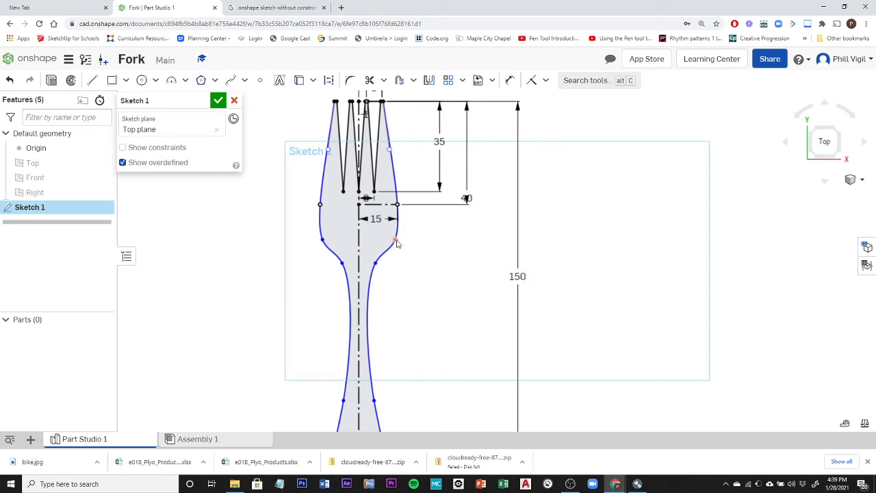
{"action": "left_click_drag", "start_coordinate": [395, 241], "coordinate": [398, 233]}
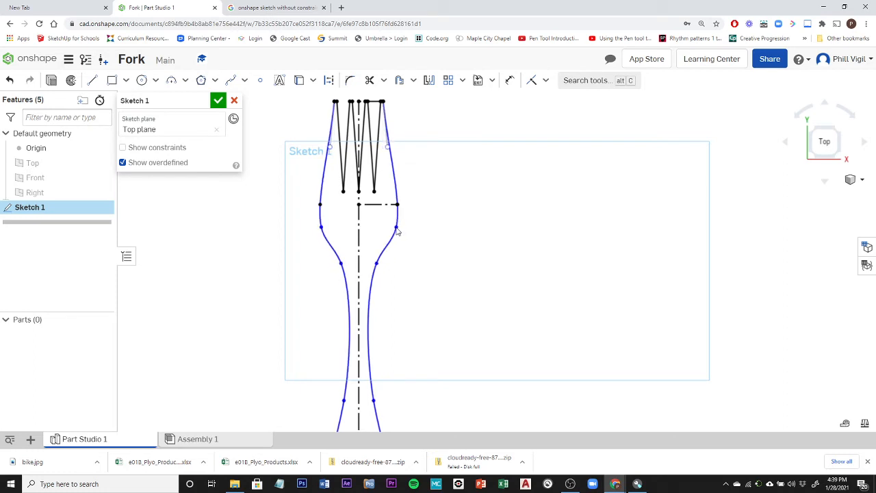
{"action": "left_click_drag", "start_coordinate": [397, 233], "coordinate": [399, 231]}
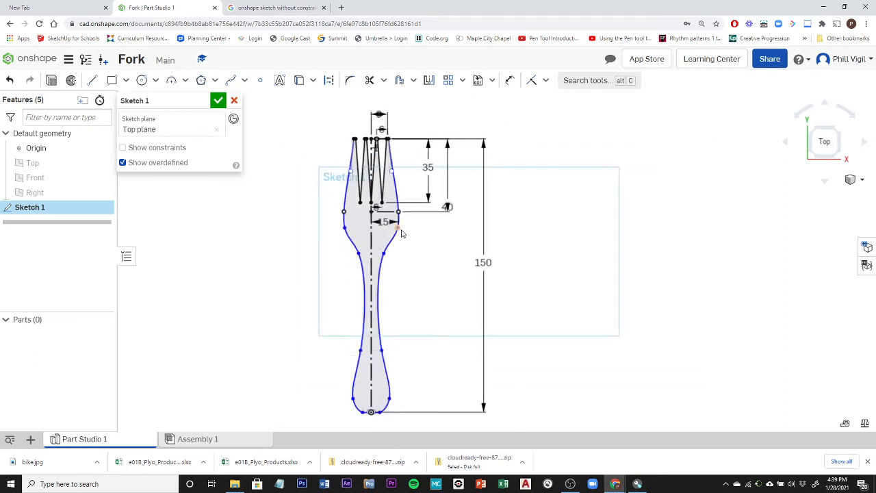
- Set the half-width dimension of the fork's head to 13 mm
{"action": "scroll", "coordinate": [400, 231], "scroll_direction": "down", "scroll_amount": 4}
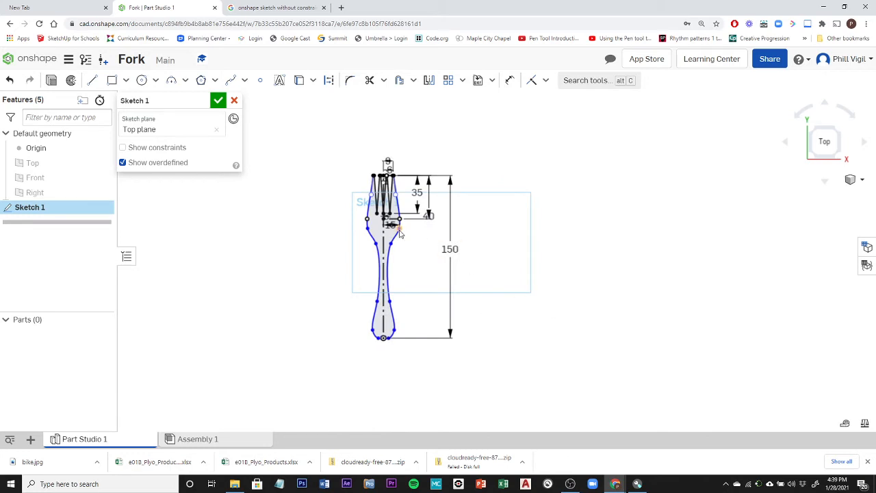
{"action": "scroll", "coordinate": [409, 224], "scroll_direction": "up", "scroll_amount": 5}
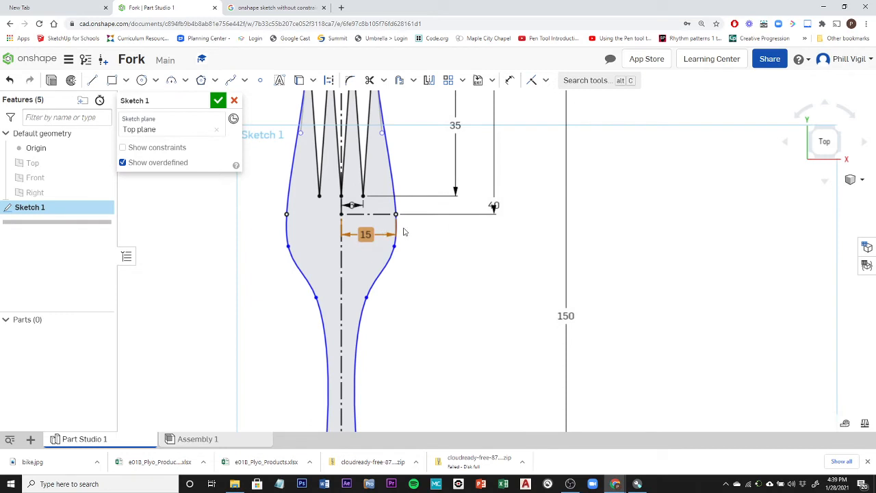
{"action": "double_click", "coordinate": [367, 234]}
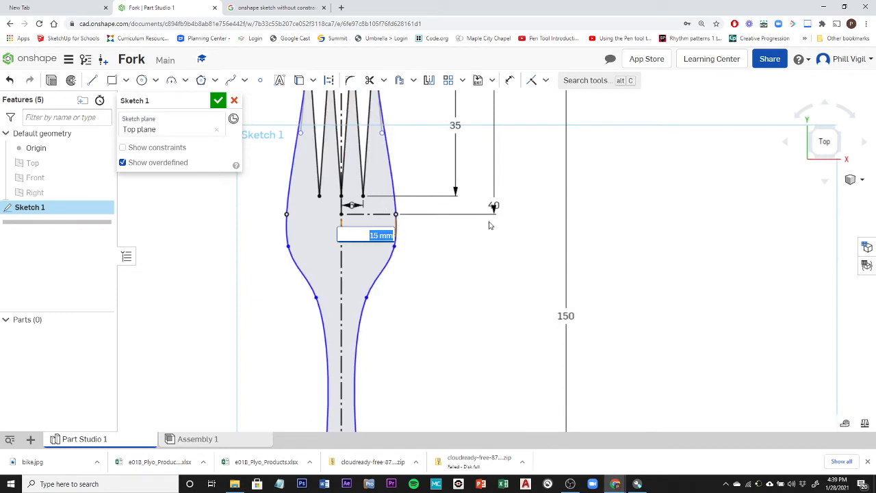
{"action": "type", "text": "13"}
{"action": "key", "text": "Return"}
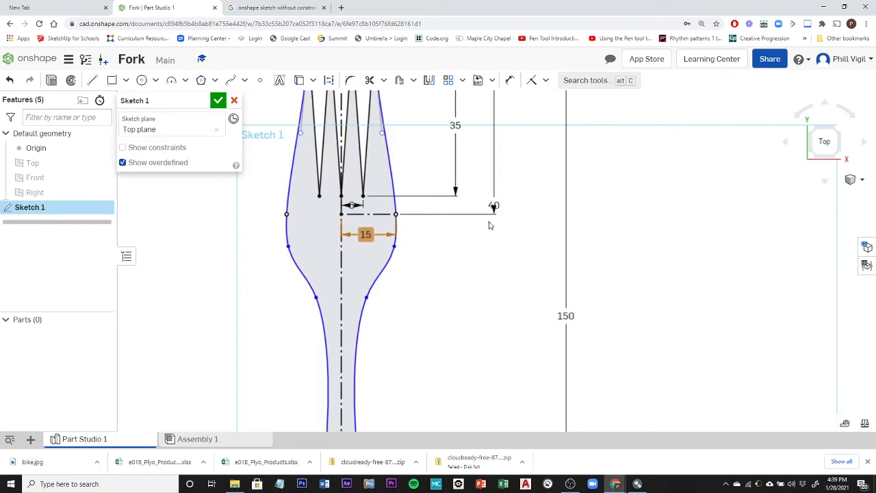
- Nudge the spline point just below the head's widest part slightly outward and finish the outline sketch
{"action": "scroll", "coordinate": [490, 225], "scroll_direction": "down", "scroll_amount": 3}
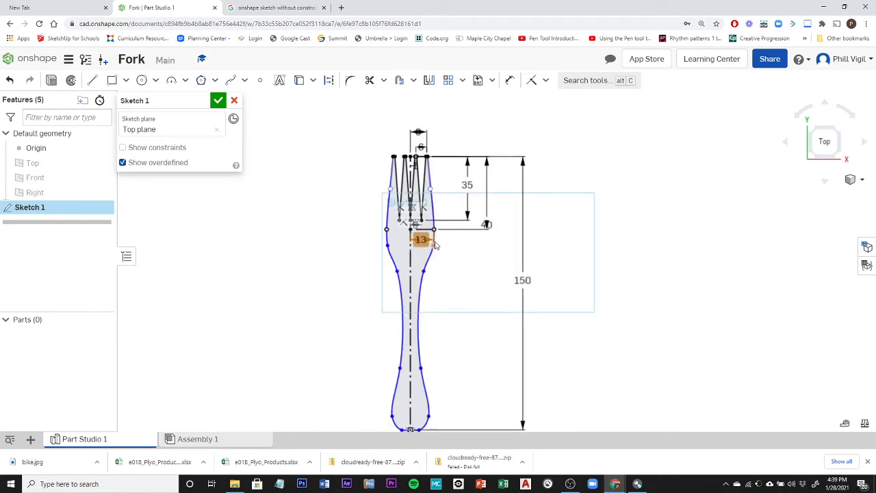
{"action": "left_click_drag", "start_coordinate": [432, 245], "coordinate": [434, 245]}
{"action": "scroll", "coordinate": [471, 260], "scroll_direction": "down", "scroll_amount": 3}
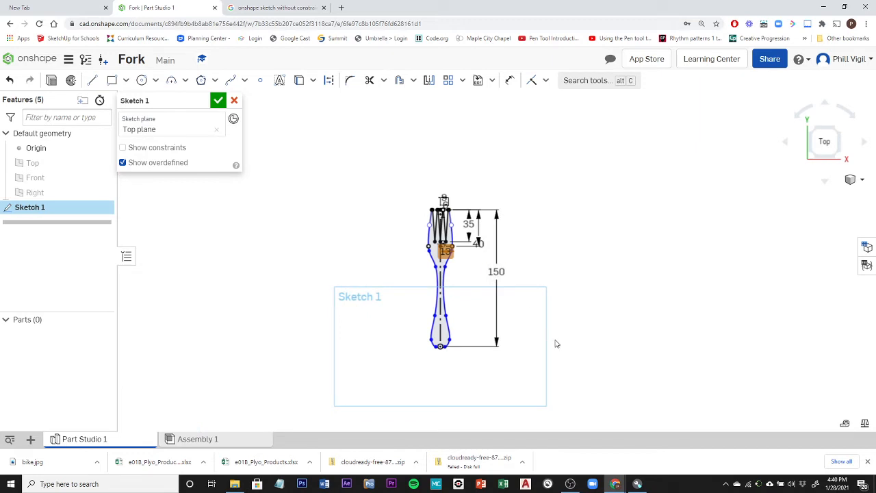
{"action": "middle_click_drag", "start_coordinate": [556, 344], "coordinate": [418, 307]}
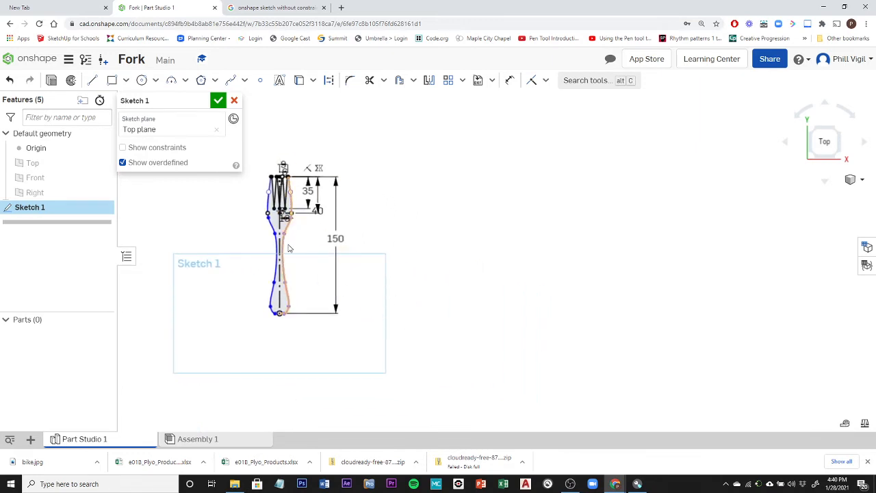
{"action": "left_click", "coordinate": [286, 302]}
{"action": "left_click", "coordinate": [218, 100]}
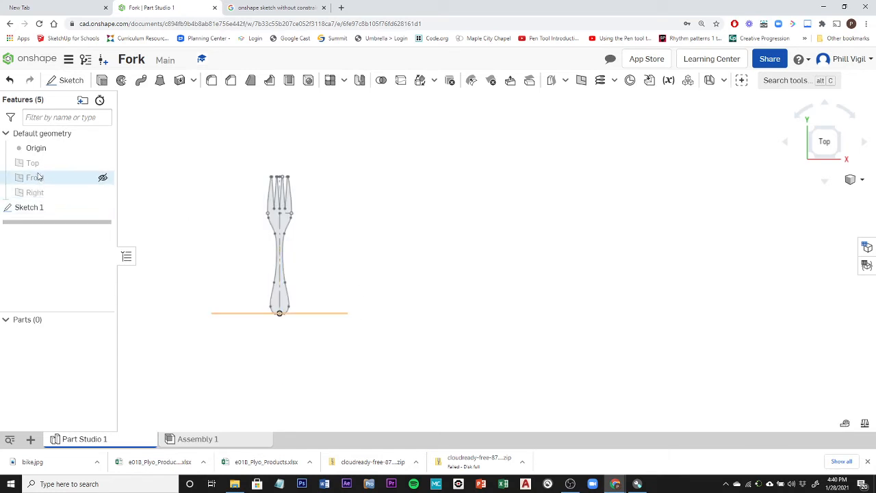
- Make the Top, Front and Right default planes visible
{"action": "left_click", "coordinate": [102, 163]}
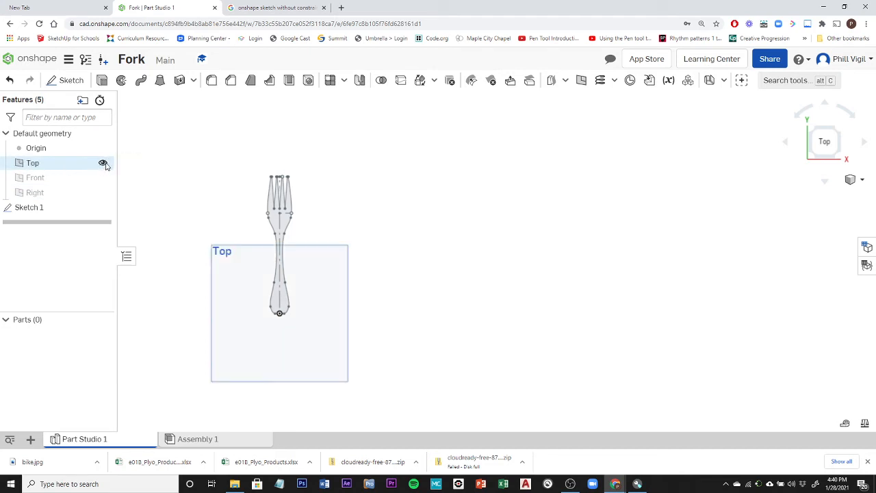
{"action": "left_click", "coordinate": [103, 177]}
{"action": "left_click", "coordinate": [103, 192]}
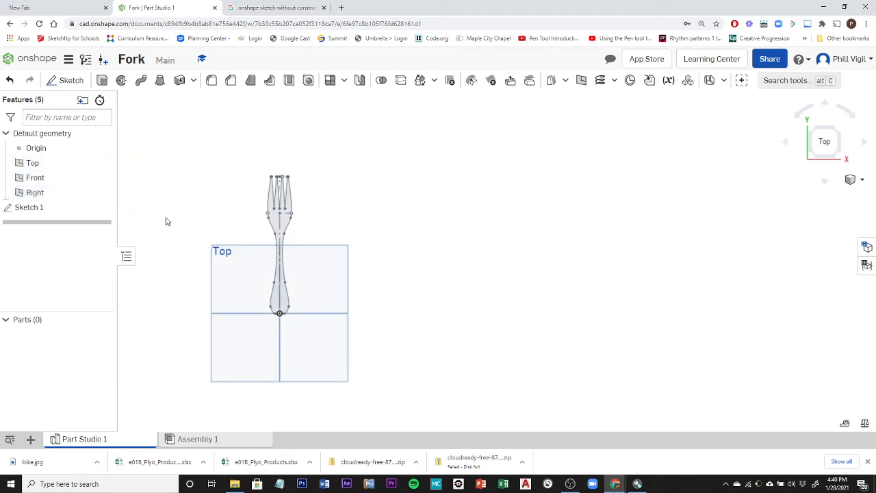
- Start a new sketch on the Right plane, viewed face-on, and hide the default planes
{"action": "mouse_move", "coordinate": [481, 334]}
{"action": "middle_mouse_down"}
{"action": "mouse_move", "coordinate": [391, 327]}
{"action": "mouse_move", "coordinate": [533, 323]}
{"action": "middle_mouse_up"}
{"action": "right_click_drag", "start_coordinate": [536, 322], "coordinate": [477, 306]}
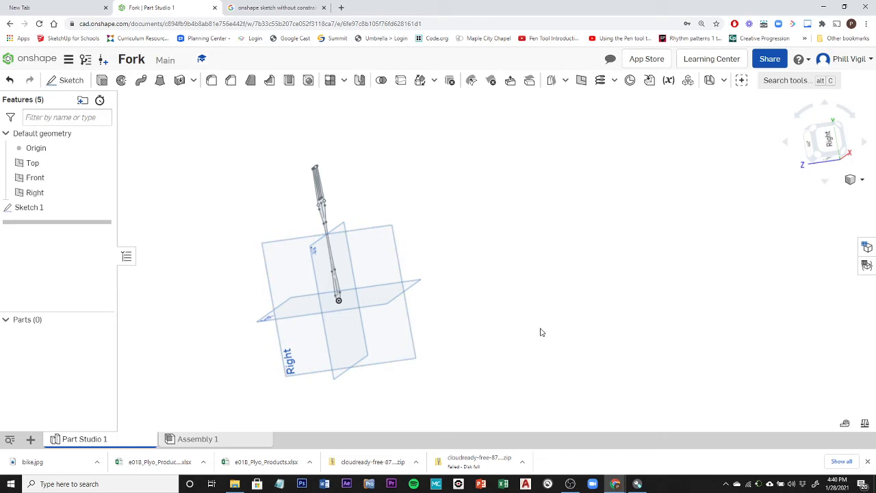
{"action": "left_click", "coordinate": [828, 141]}
{"action": "scroll", "coordinate": [740, 230], "scroll_direction": "down", "scroll_amount": 3}
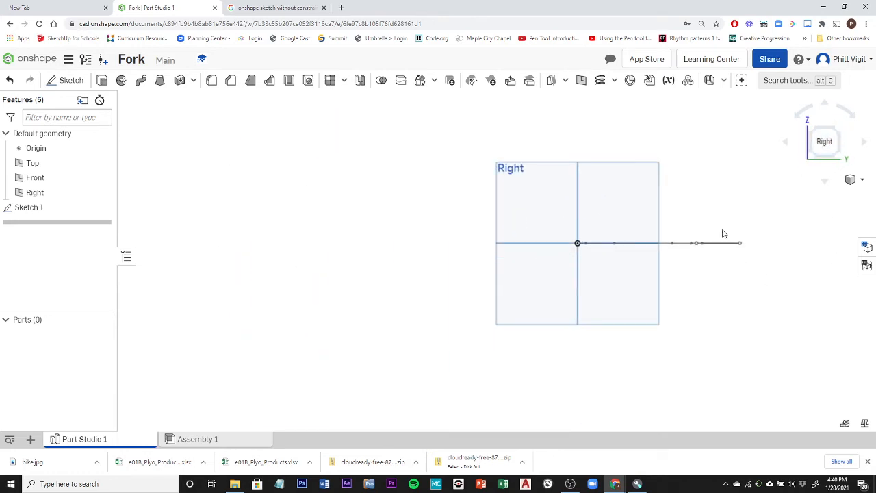
{"action": "left_click", "coordinate": [613, 199]}
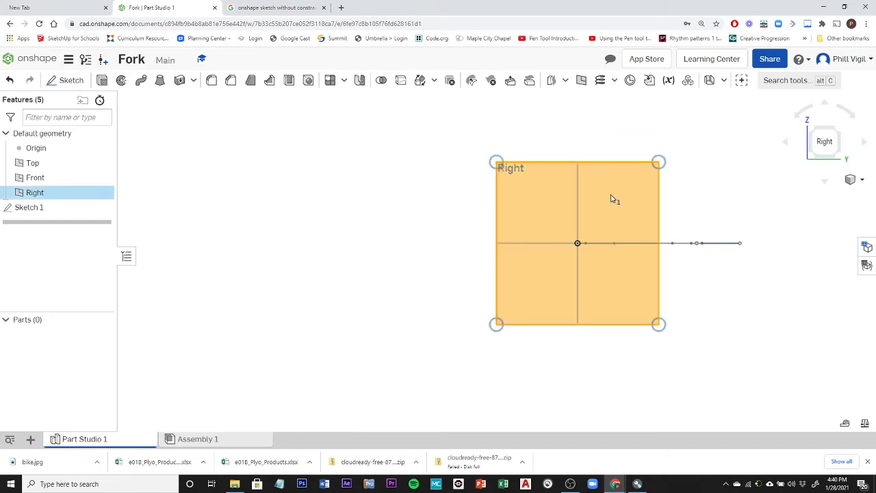
{"action": "left_click", "coordinate": [69, 81]}
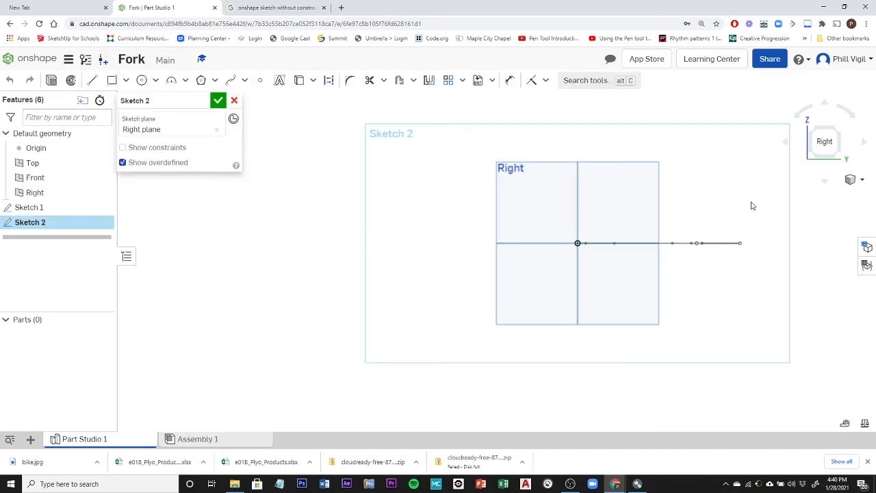
{"action": "key", "text": "p"}
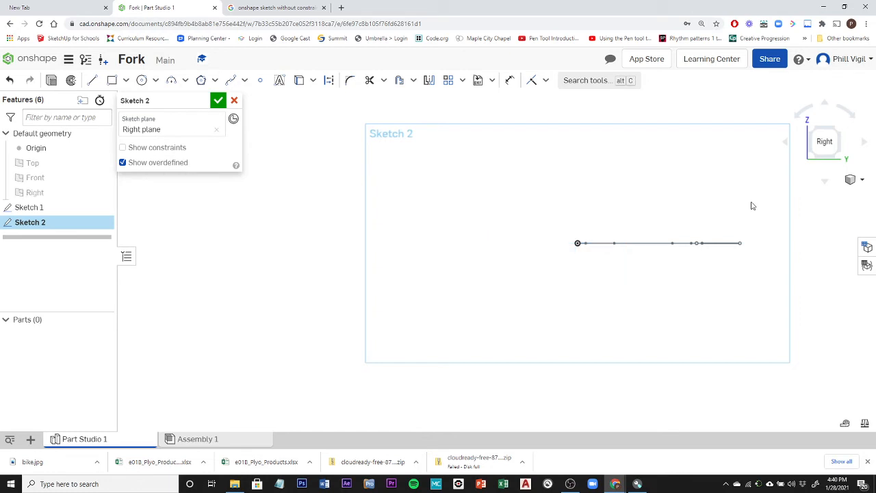
- Draw a side-profile spline from the tine tips to the origin, dipping below the flat outline at the head and arching above it through three handle points
{"action": "scroll", "coordinate": [763, 247], "scroll_direction": "up", "scroll_amount": 5}
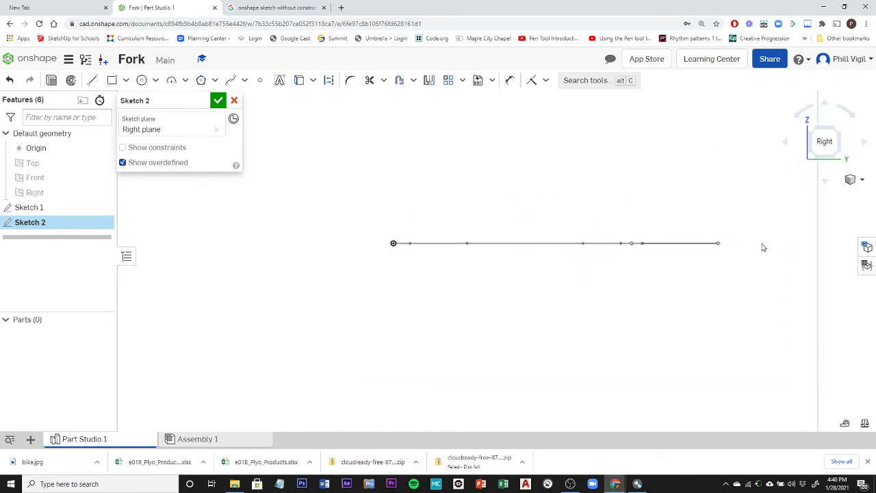
{"action": "scroll", "coordinate": [722, 250], "scroll_direction": "down", "scroll_amount": 3}
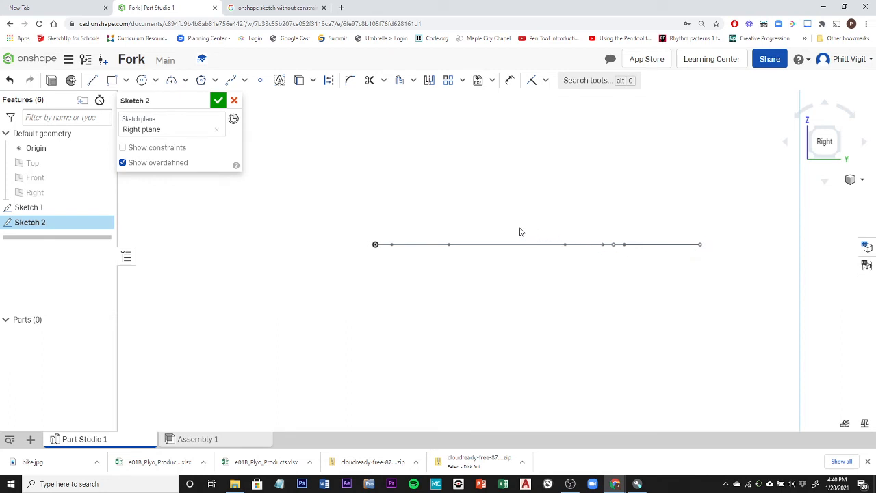
{"action": "left_click", "coordinate": [376, 245]}
{"action": "left_click", "coordinate": [232, 80]}
{"action": "scroll", "coordinate": [717, 252], "scroll_direction": "up", "scroll_amount": 3}
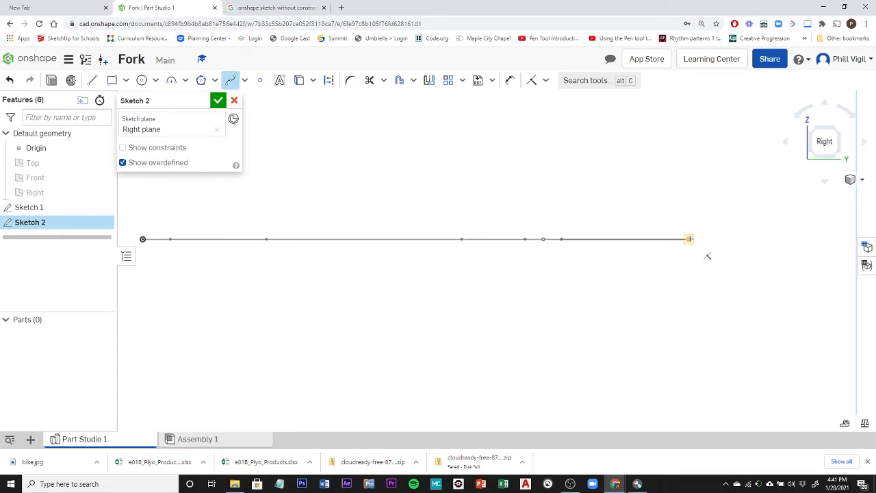
{"action": "left_click", "coordinate": [689, 239]}
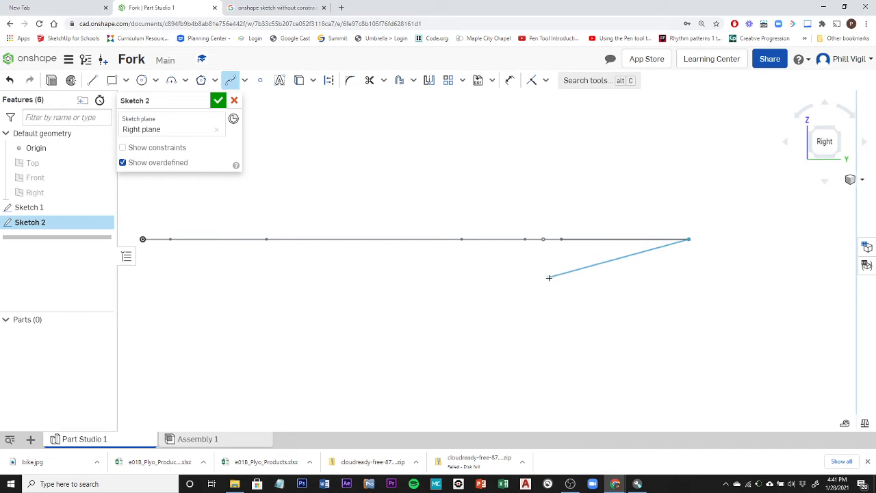
{"action": "left_click", "coordinate": [543, 277]}
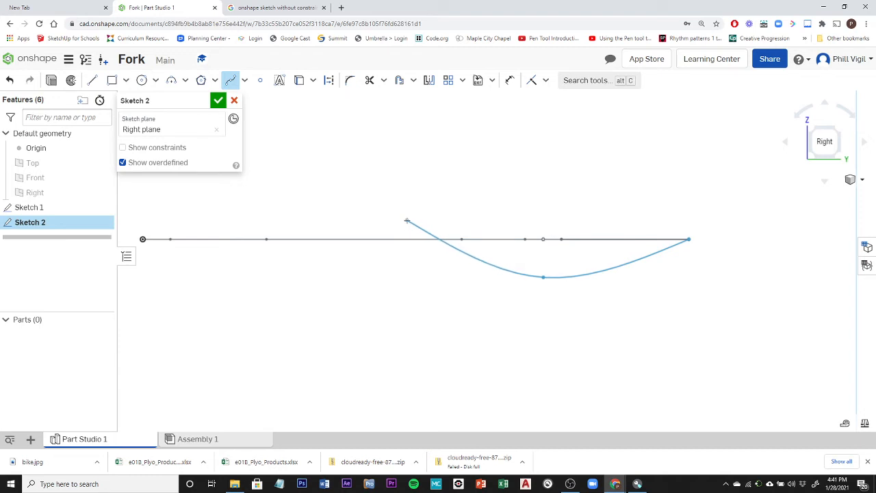
{"action": "left_click", "coordinate": [407, 221]}
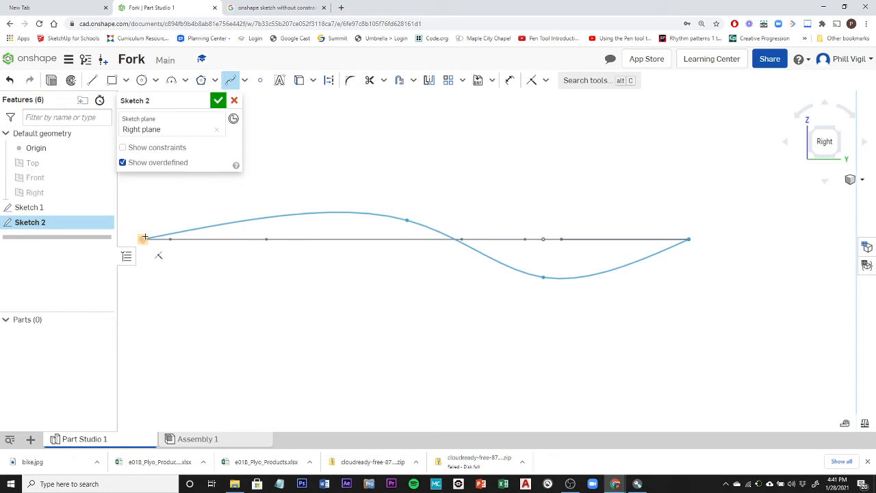
{"action": "left_click", "coordinate": [346, 219]}
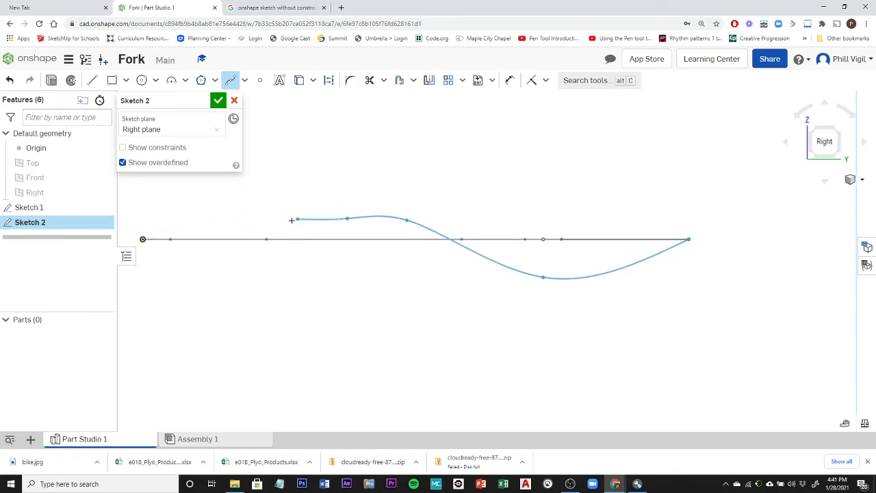
{"action": "left_click", "coordinate": [212, 226]}
{"action": "double_click", "coordinate": [142, 239]}
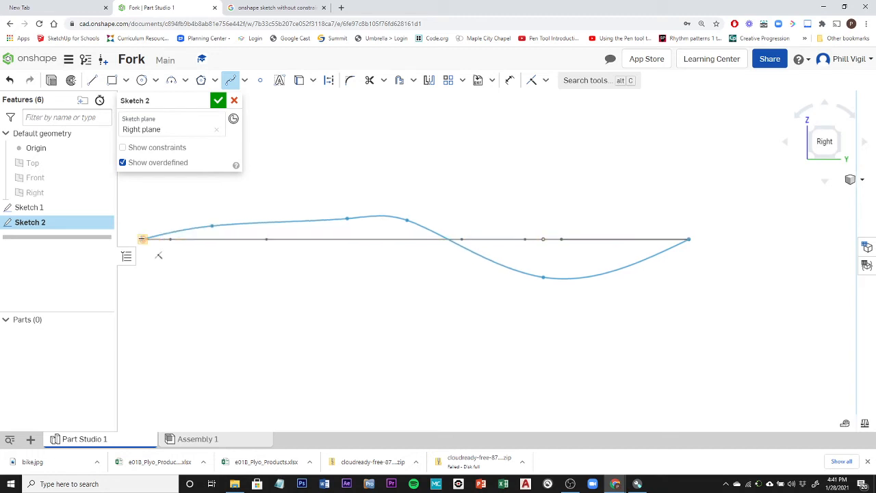
{"action": "left_click", "coordinate": [142, 239]}
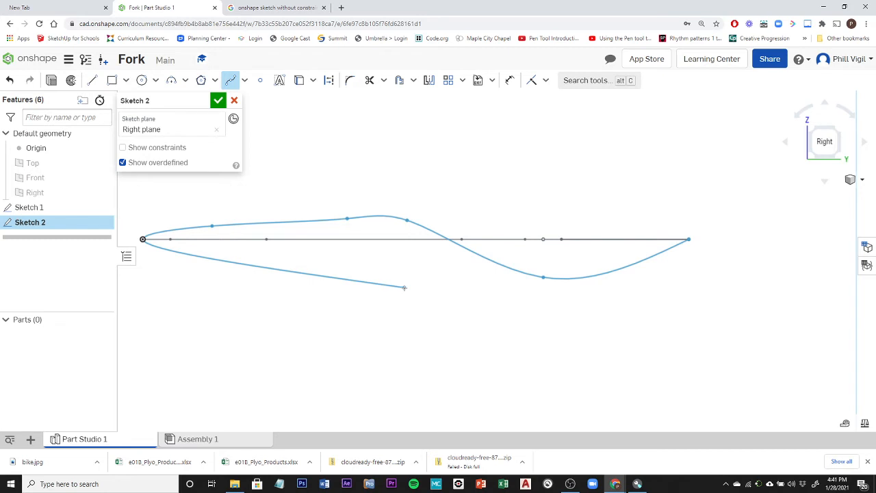
{"action": "key", "text": "Escape"}
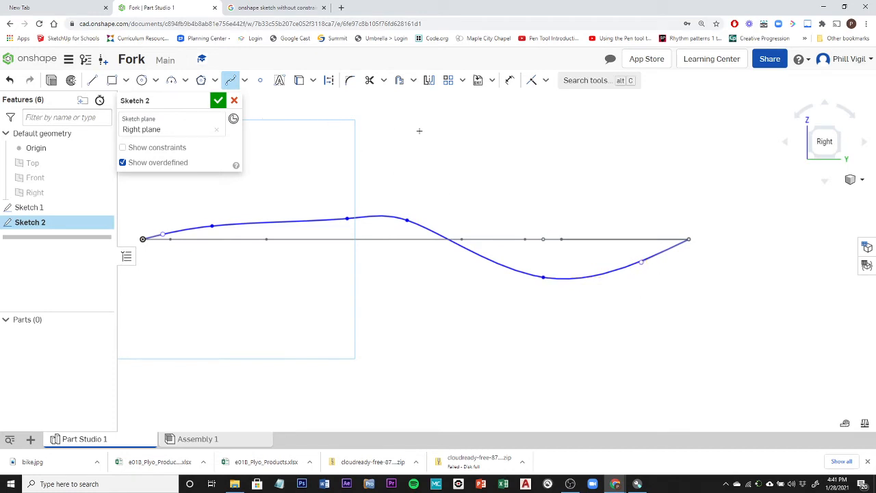
{"action": "key", "text": "Escape"}
- Smooth the side-profile spline by lengthening the tine-end tangent handle, raising the head's low point slightly and lowering the neck point slightly
{"action": "left_click_drag", "start_coordinate": [641, 265], "coordinate": [606, 275]}
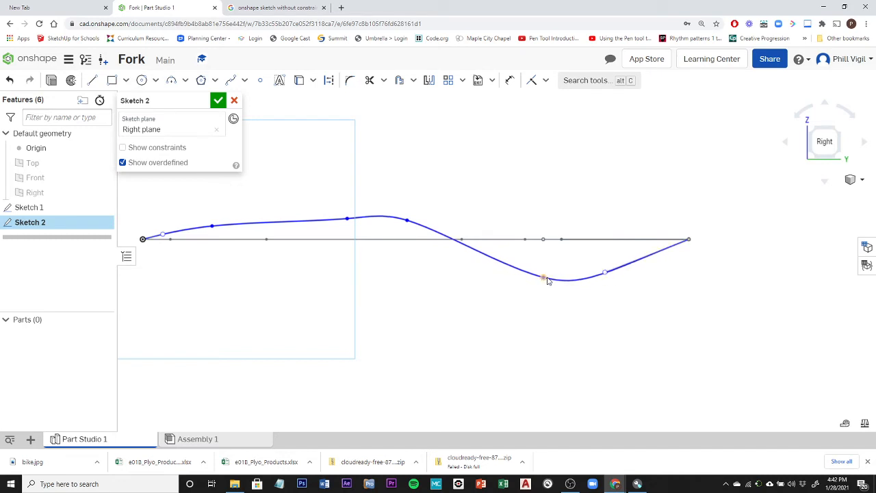
{"action": "left_click_drag", "start_coordinate": [547, 281], "coordinate": [547, 272]}
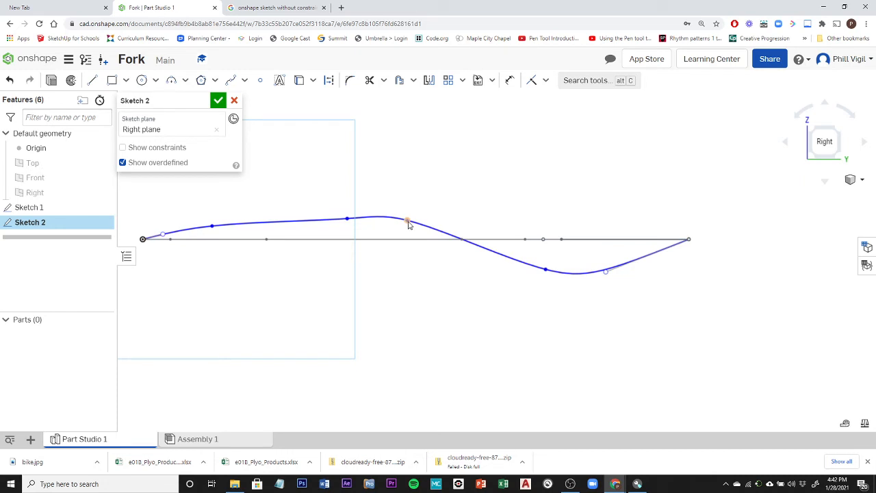
{"action": "left_click_drag", "start_coordinate": [409, 224], "coordinate": [412, 230]}
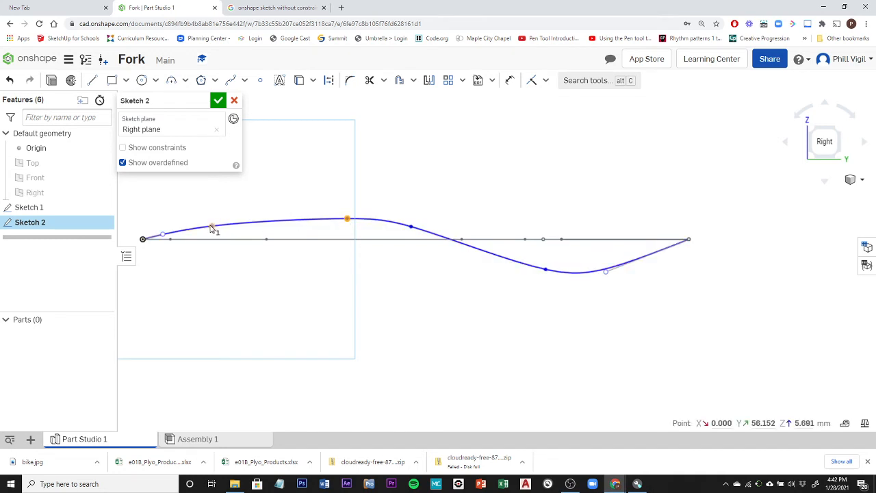
- Flatten the side-profile spline's handle arch by shifting its two handle points toward the neck and slightly lengthening the origin-end tangent handle
{"action": "left_click_drag", "start_coordinate": [218, 228], "coordinate": [223, 231]}
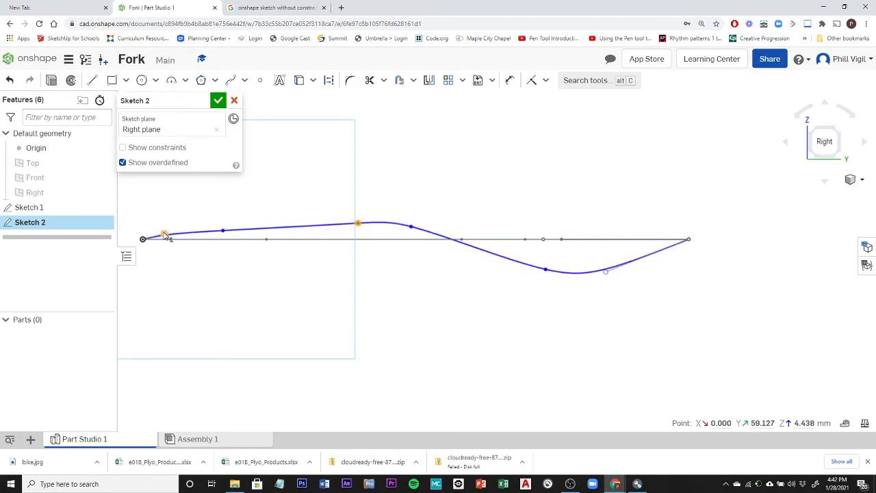
{"action": "left_click_drag", "start_coordinate": [164, 235], "coordinate": [171, 239]}
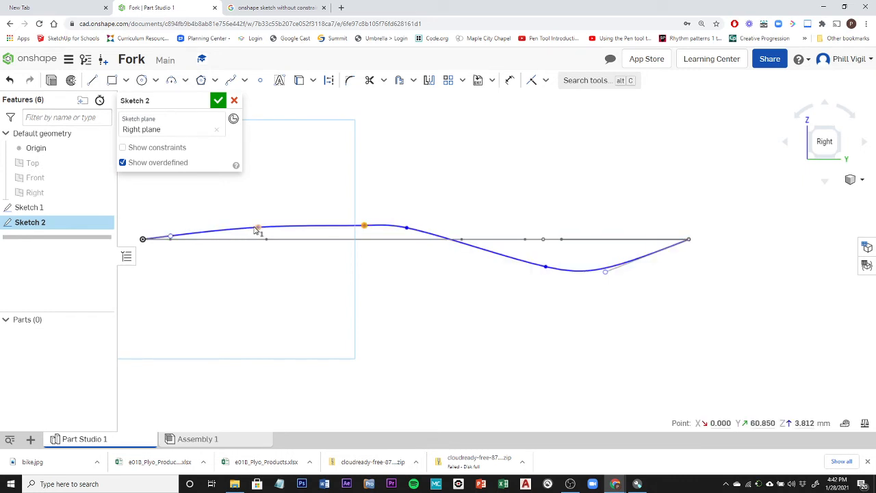
{"action": "left_click_drag", "start_coordinate": [257, 228], "coordinate": [258, 224]}
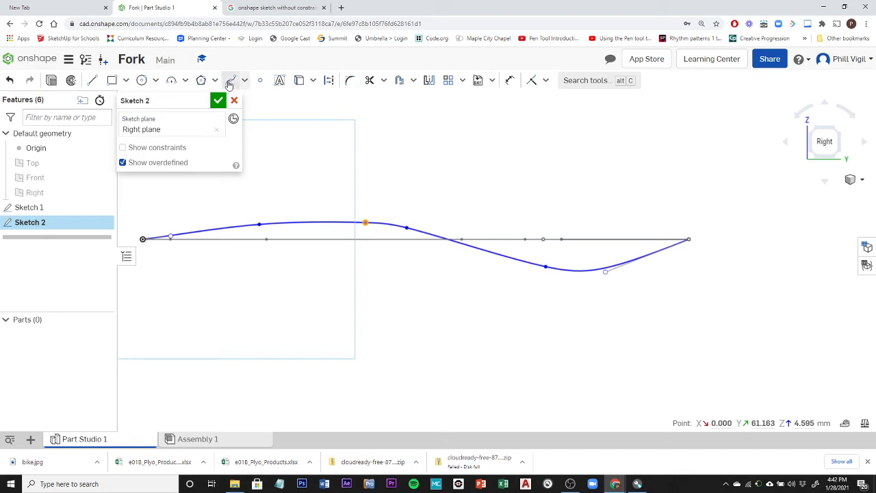
{"action": "left_click", "coordinate": [93, 81]}
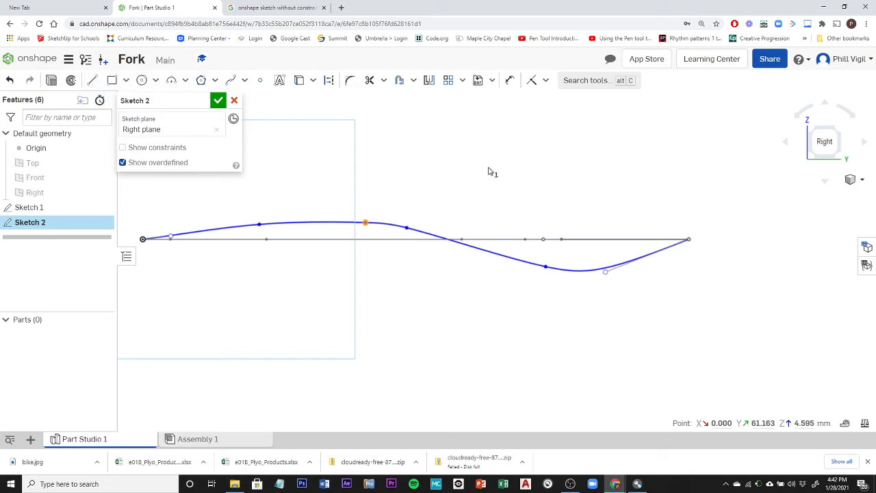
{"action": "key", "text": "Escape"}
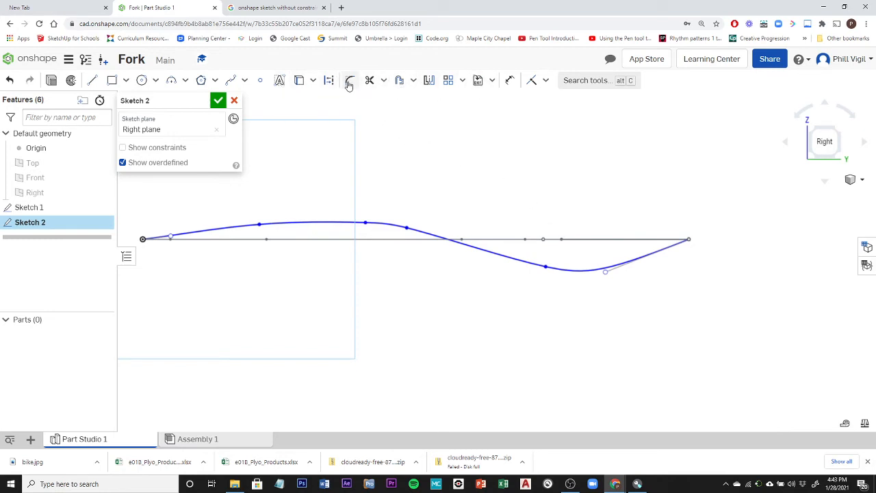
- Offset the side-profile spline upward by 2 mm to make a parallel second curve
{"action": "left_click", "coordinate": [399, 81]}
{"action": "left_click", "coordinate": [431, 234]}
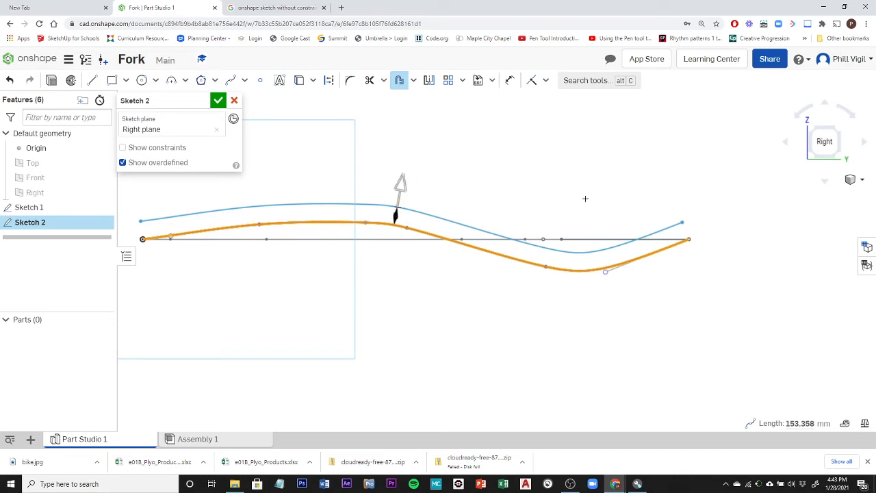
{"action": "left_click", "coordinate": [585, 198]}
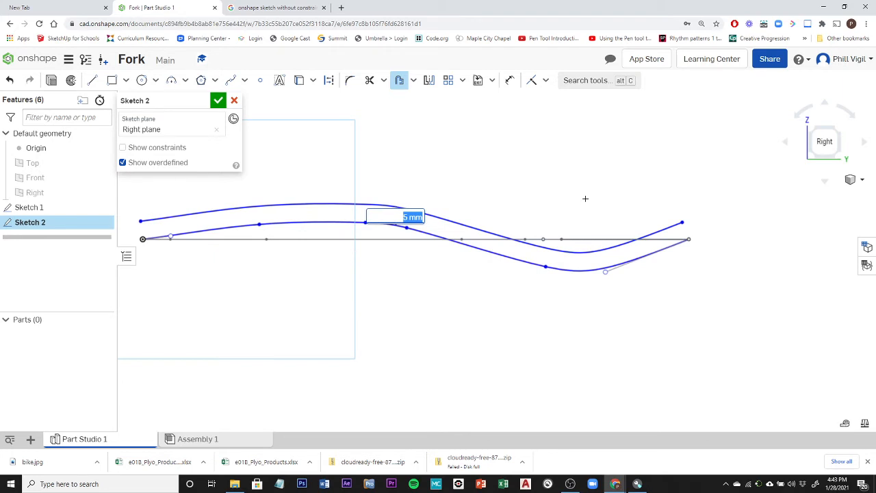
{"action": "type", "text": "2"}
{"action": "key", "text": "Return"}
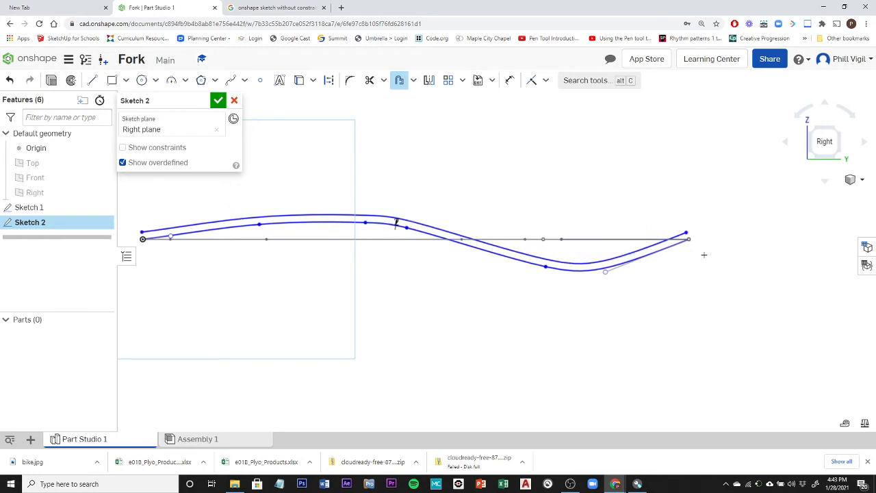
{"action": "scroll", "coordinate": [705, 252], "scroll_direction": "up", "scroll_amount": 5}
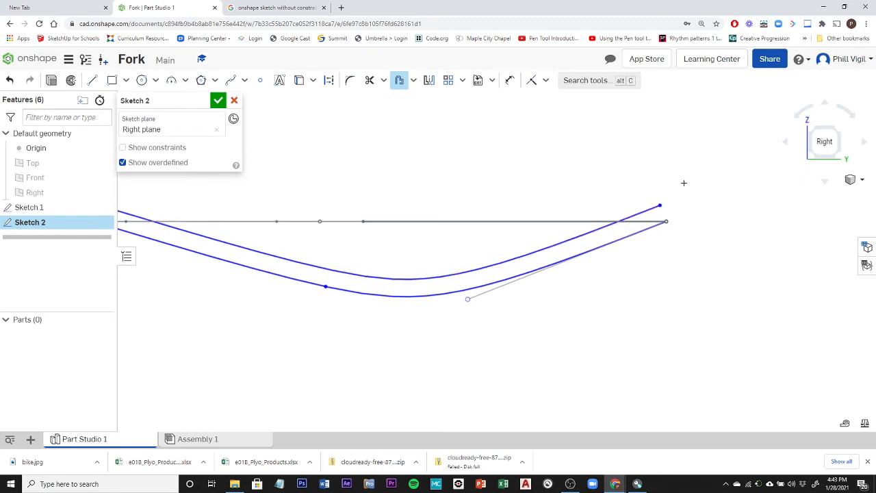
{"action": "scroll", "coordinate": [683, 182], "scroll_direction": "down", "scroll_amount": 5}
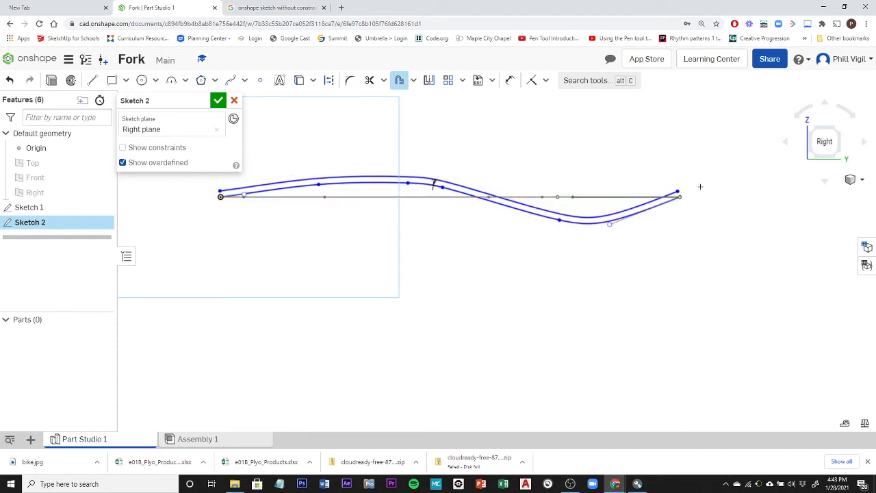
{"action": "scroll", "coordinate": [697, 183], "scroll_direction": "up", "scroll_amount": 4}
{"action": "scroll", "coordinate": [692, 195], "scroll_direction": "up", "scroll_amount": 3}
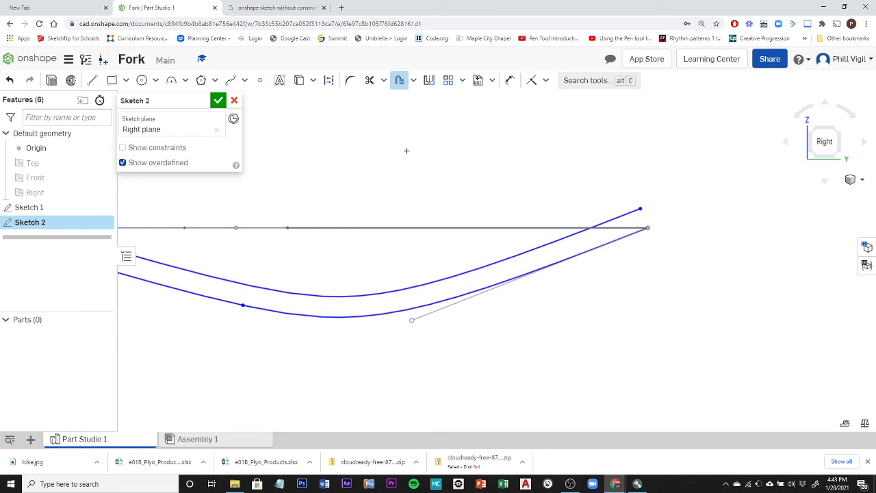
{"action": "key", "text": "F1"}
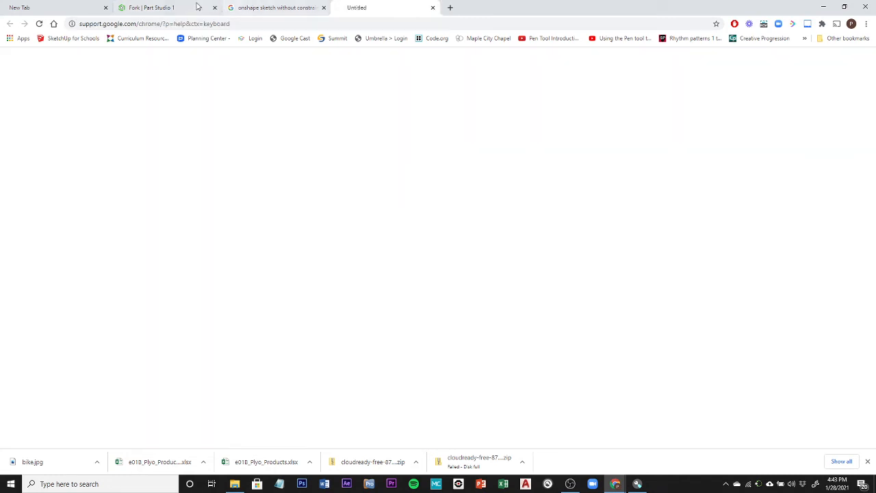
{"action": "left_click", "coordinate": [168, 8]}
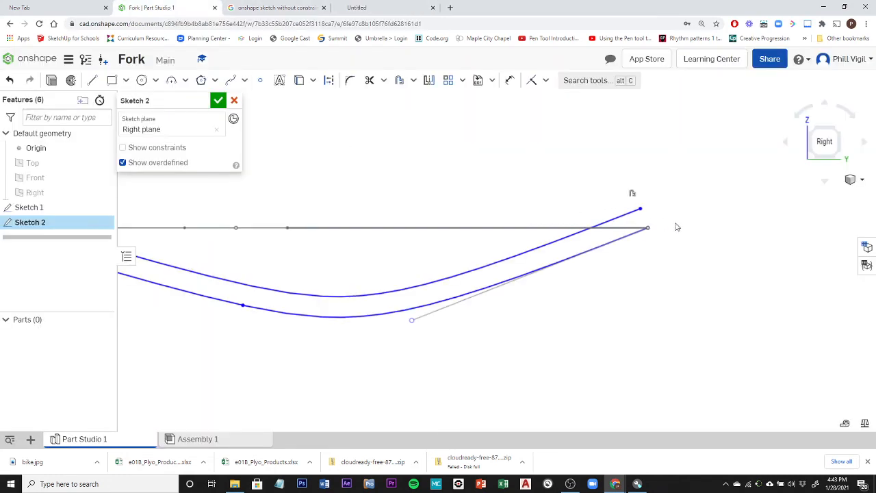
- Try to move the tine-end point of the lower side-profile spline
{"action": "scroll", "coordinate": [647, 230], "scroll_direction": "up", "scroll_amount": 2}
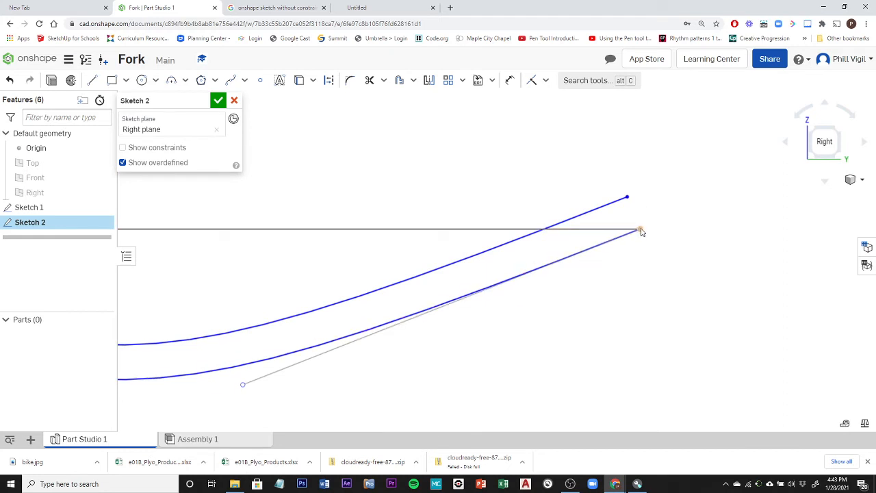
{"action": "left_click", "coordinate": [640, 231]}
{"action": "scroll", "coordinate": [673, 208], "scroll_direction": "down", "scroll_amount": 5}
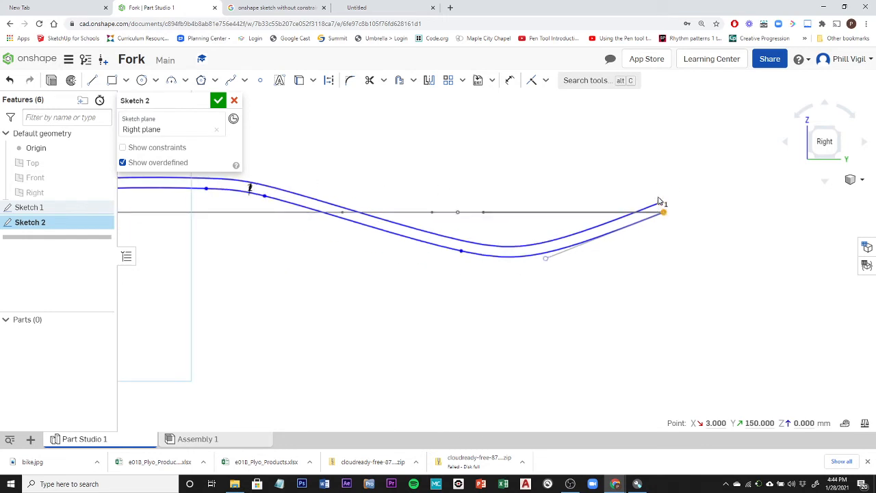
{"action": "left_click", "coordinate": [624, 190]}
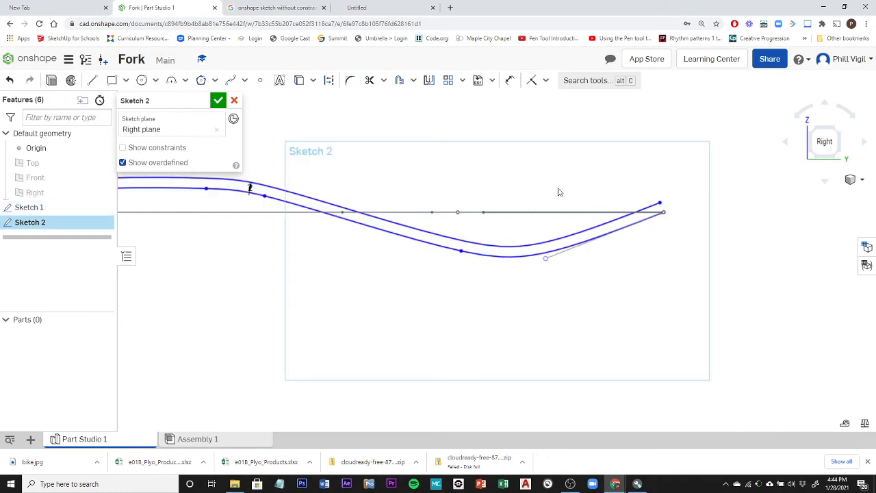
{"action": "left_click", "coordinate": [664, 213]}
{"action": "left_click_drag", "start_coordinate": [665, 191], "coordinate": [680, 276]}
- Show the sketch constraints and delete the coincident constraints at the tine end of the lower spline
{"action": "left_click", "coordinate": [122, 148]}
{"action": "scroll", "coordinate": [689, 249], "scroll_direction": "down", "scroll_amount": 3}
{"action": "mouse_move", "coordinate": [700, 241]}
{"action": "middle_mouse_down"}
{"action": "mouse_move", "coordinate": [675, 263]}
{"action": "mouse_move", "coordinate": [635, 260]}
{"action": "middle_mouse_up"}
{"action": "mouse_move", "coordinate": [651, 263]}
{"action": "right_mouse_down"}
{"action": "mouse_move", "coordinate": [641, 283]}
{"action": "mouse_move", "coordinate": [605, 306]}
{"action": "right_mouse_up"}
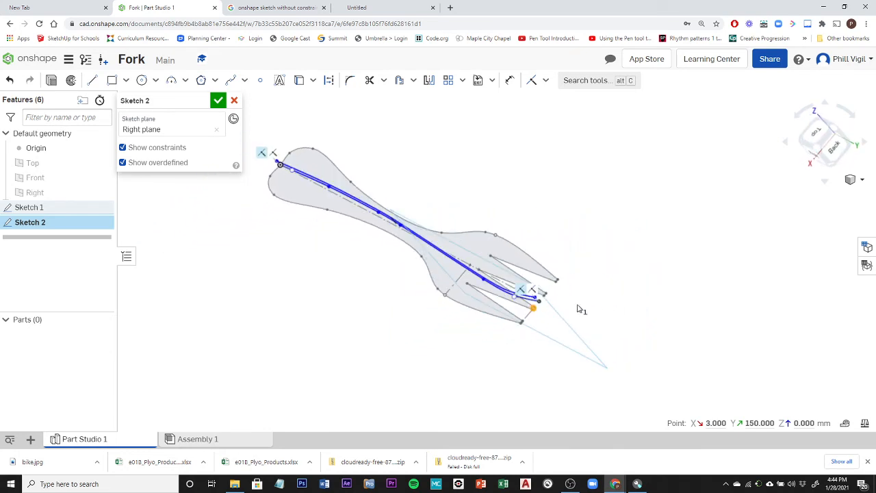
{"action": "scroll", "coordinate": [537, 310], "scroll_direction": "up", "scroll_amount": 4}
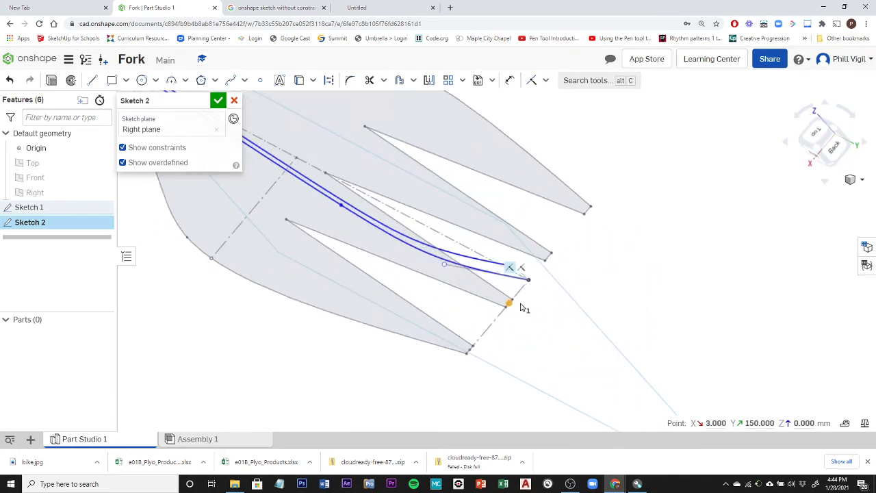
{"action": "scroll", "coordinate": [528, 308], "scroll_direction": "up", "scroll_amount": 2}
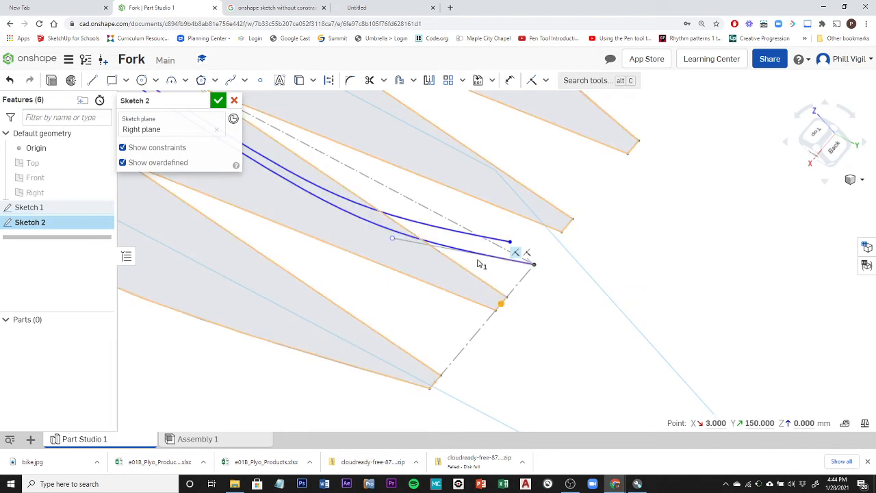
{"action": "left_click", "coordinate": [535, 265]}
{"action": "key", "text": "Escape"}
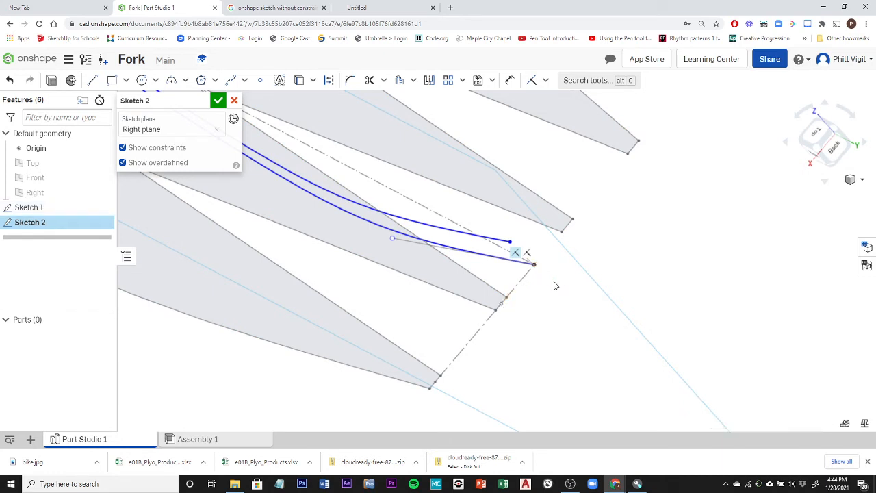
{"action": "left_click", "coordinate": [537, 268]}
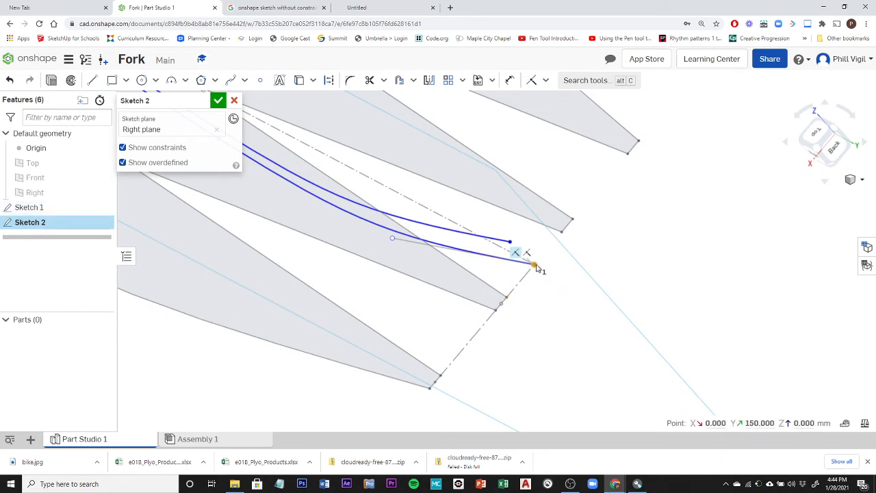
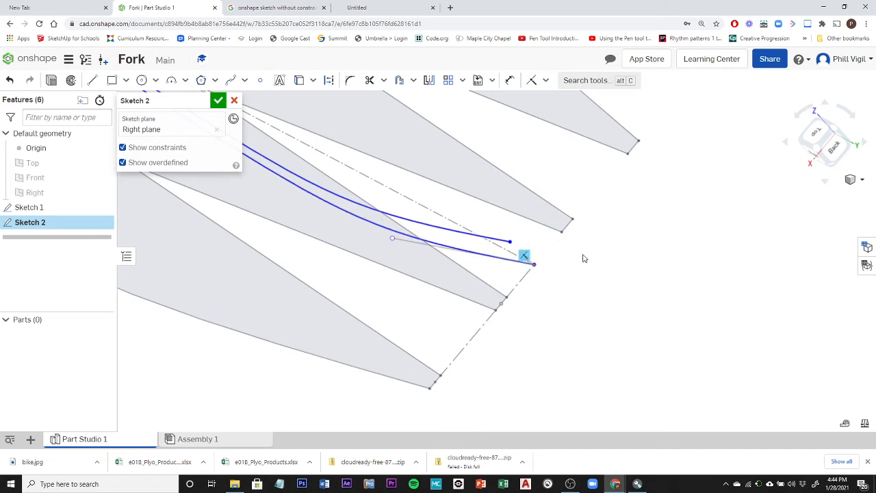
{"action": "key", "text": "Delete"}
- Try to pull the lower spline's tine-end point away from the flat outline, and undo the last change
{"action": "mouse_move", "coordinate": [543, 319]}
{"action": "middle_mouse_down"}
{"action": "mouse_move", "coordinate": [557, 307]}
{"action": "mouse_move", "coordinate": [573, 313]}
{"action": "middle_mouse_up"}
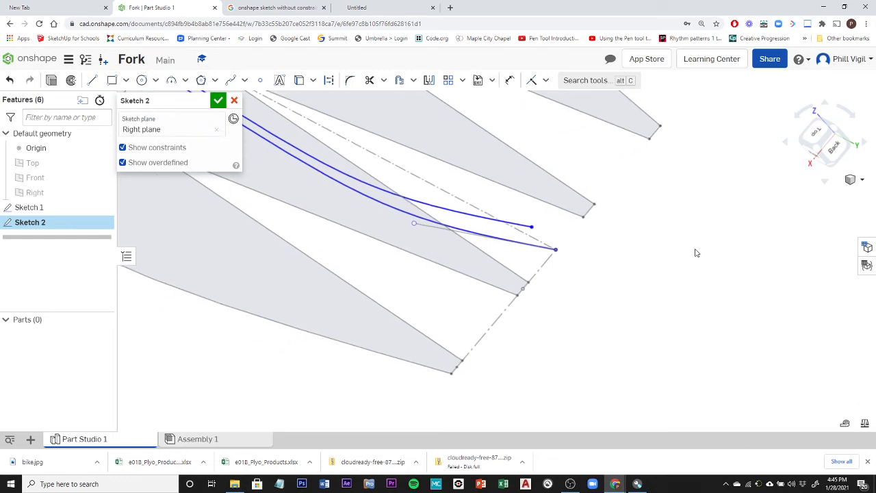
{"action": "left_click", "coordinate": [815, 158]}
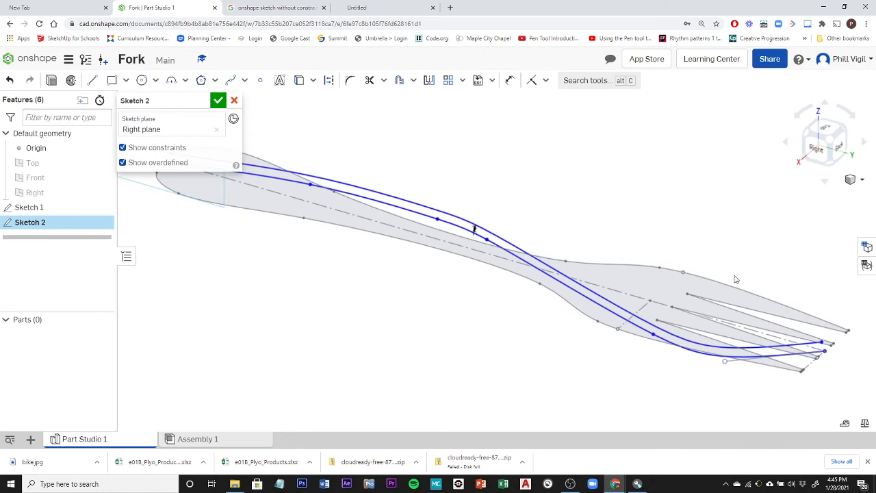
{"action": "left_click", "coordinate": [813, 148]}
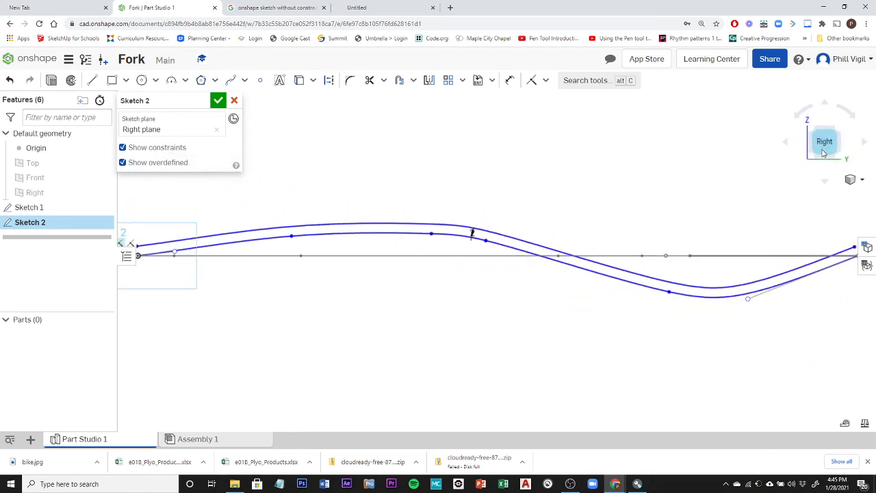
{"action": "middle_click_drag", "start_coordinate": [779, 232], "coordinate": [408, 232]}
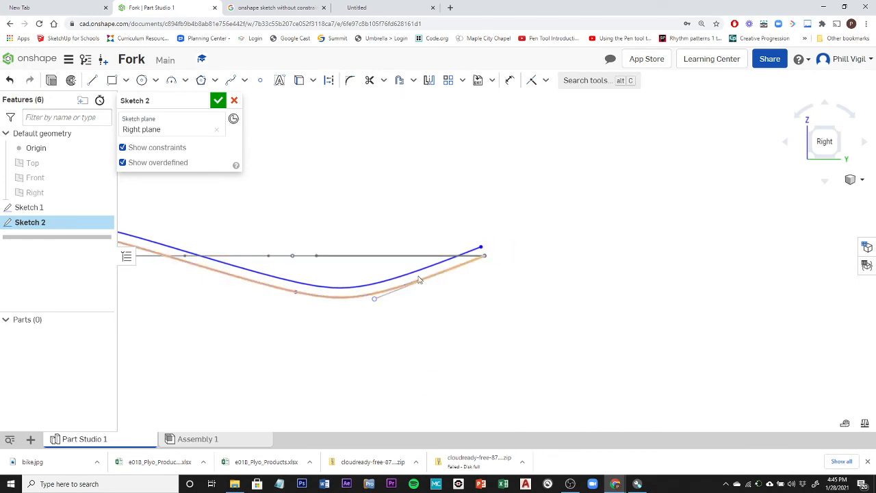
{"action": "left_click", "coordinate": [354, 298]}
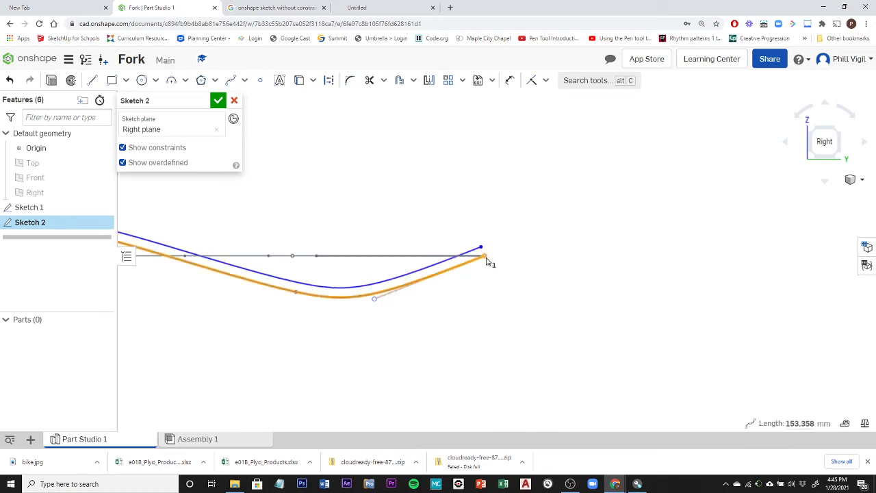
{"action": "left_click_drag", "start_coordinate": [488, 258], "coordinate": [516, 248]}
{"action": "middle_click_drag", "start_coordinate": [497, 263], "coordinate": [471, 283]}
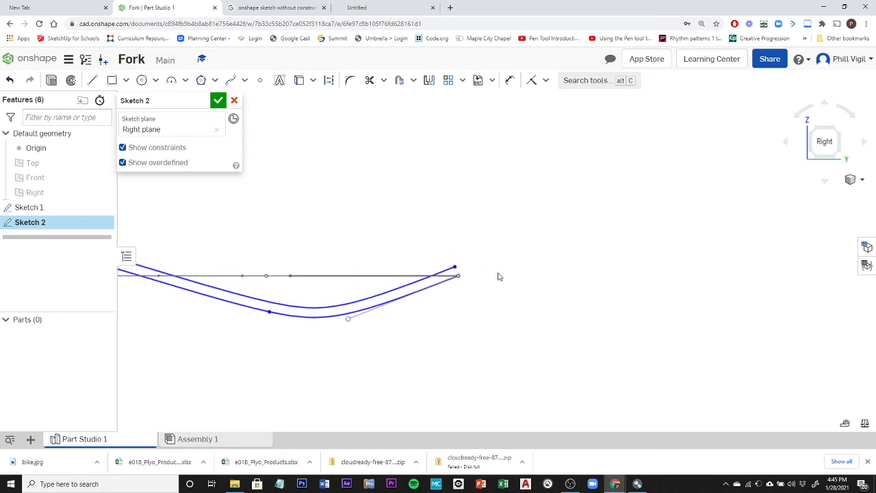
{"action": "mouse_move", "coordinate": [530, 282]}
{"action": "right_mouse_down"}
{"action": "mouse_move", "coordinate": [506, 297]}
{"action": "mouse_move", "coordinate": [489, 295]}
{"action": "right_mouse_up"}
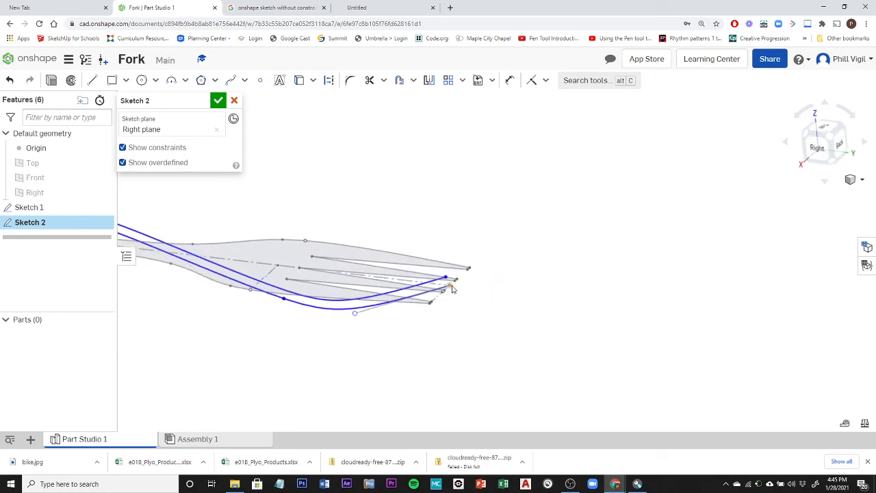
{"action": "left_click_drag", "start_coordinate": [452, 289], "coordinate": [408, 225]}
{"action": "key", "text": "ctrl+z"}
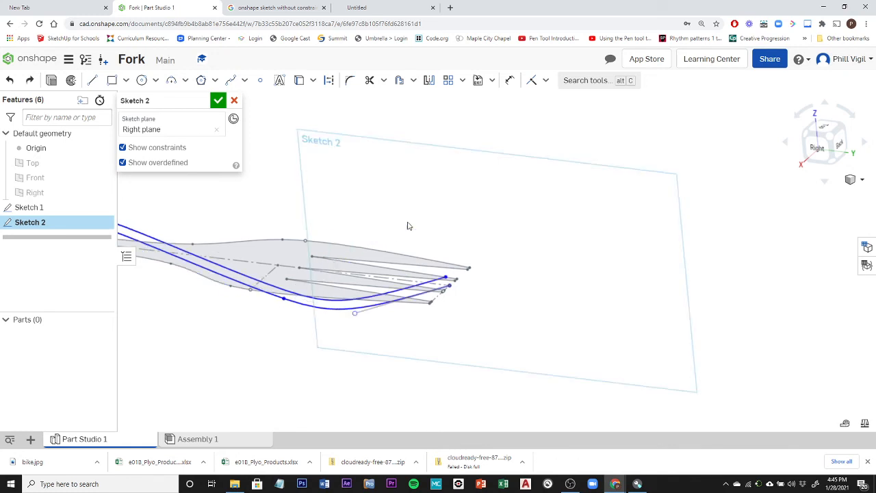
{"action": "scroll", "coordinate": [371, 258], "scroll_direction": "down", "scroll_amount": 3}
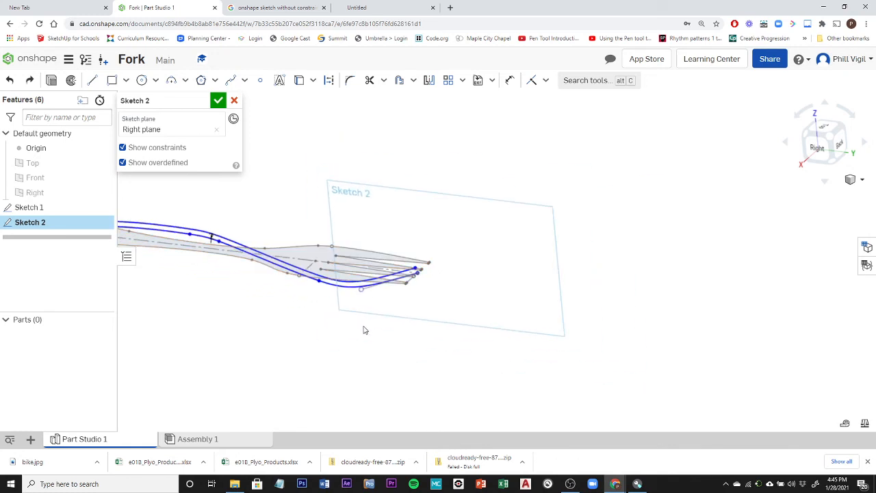
{"action": "middle_click_drag", "start_coordinate": [363, 326], "coordinate": [581, 314]}
{"action": "mouse_move", "coordinate": [550, 327]}
{"action": "right_mouse_down"}
{"action": "mouse_move", "coordinate": [581, 324]}
{"action": "mouse_move", "coordinate": [576, 319]}
{"action": "right_mouse_up"}
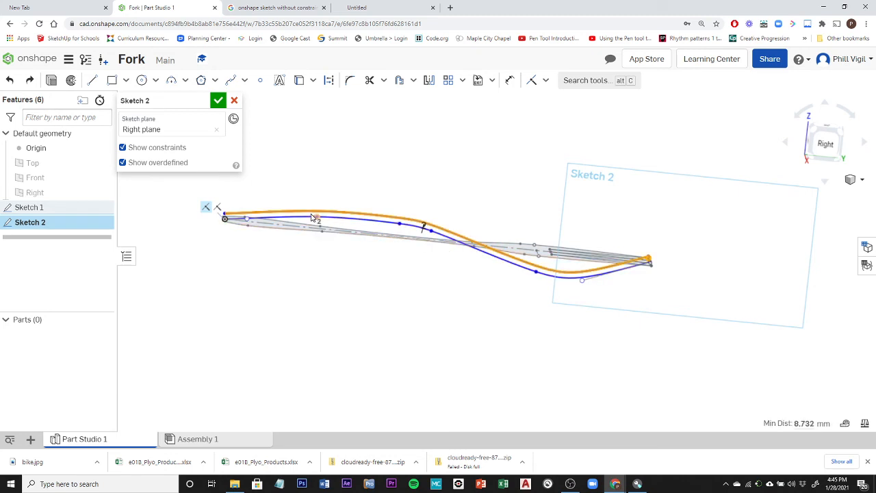
{"action": "left_click", "coordinate": [338, 220]}
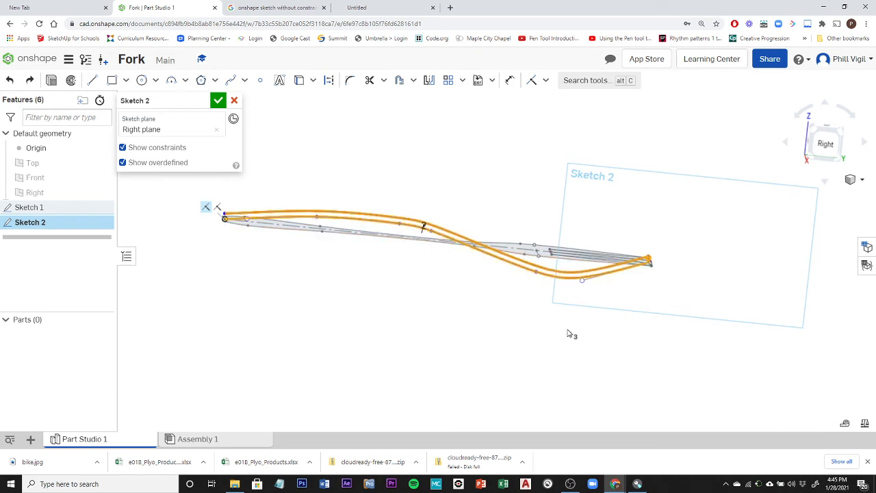
{"action": "scroll", "coordinate": [567, 334], "scroll_direction": "down", "scroll_amount": 3}
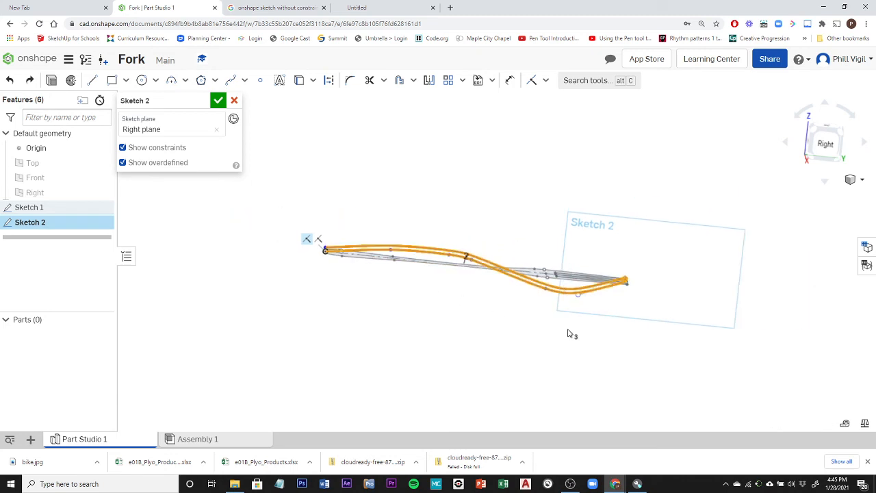
{"action": "left_click", "coordinate": [573, 333]}
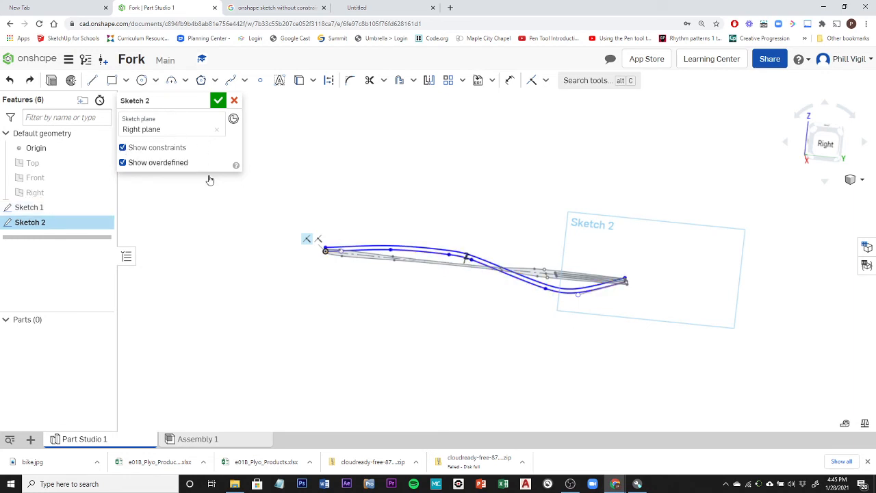
- Try to pull the tine-end point of the lower side-profile spline upward, off the flat outline
{"action": "scroll", "coordinate": [377, 236], "scroll_direction": "up", "scroll_amount": 5}
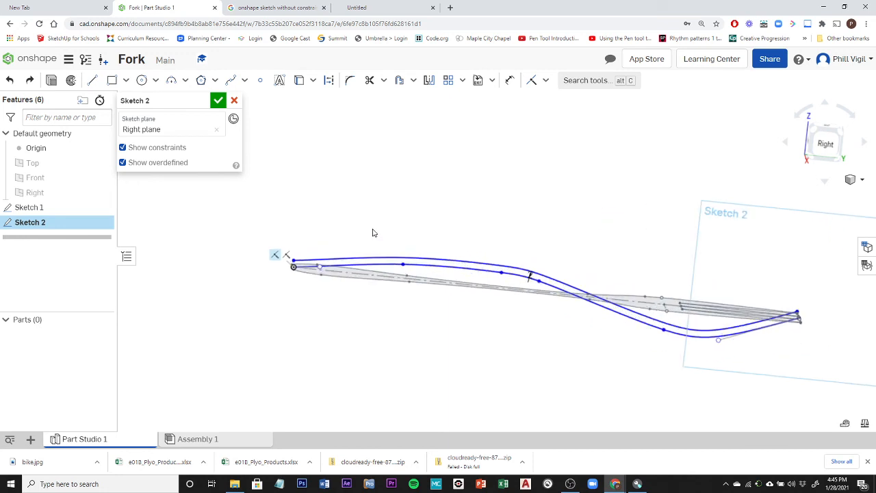
{"action": "mouse_move", "coordinate": [675, 269]}
{"action": "middle_mouse_down"}
{"action": "mouse_move", "coordinate": [571, 211]}
{"action": "mouse_move", "coordinate": [376, 166]}
{"action": "middle_mouse_up"}
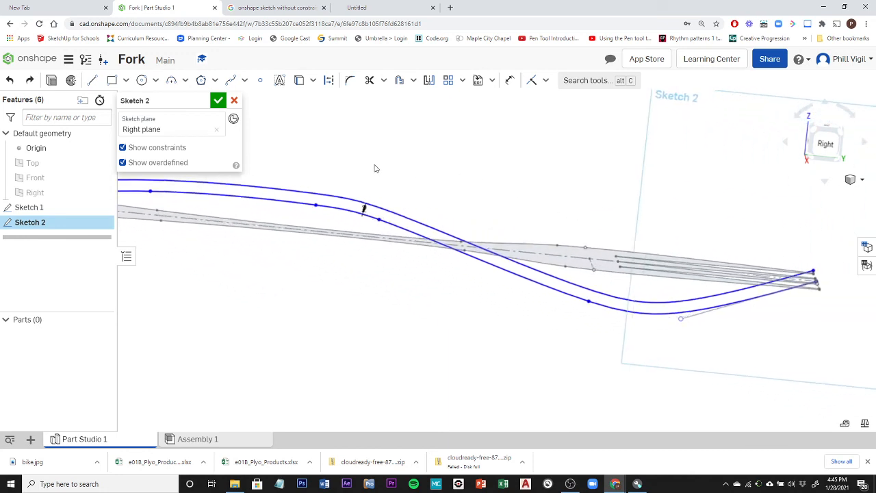
{"action": "middle_click_drag", "start_coordinate": [639, 235], "coordinate": [555, 210]}
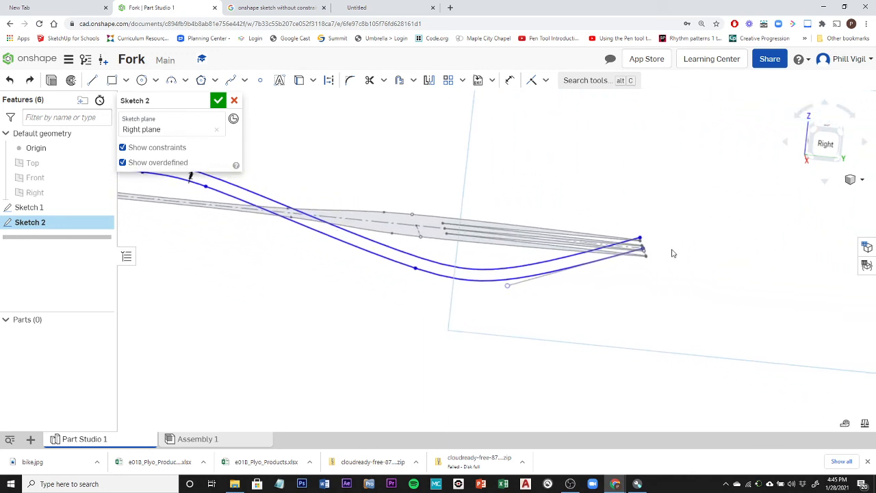
{"action": "scroll", "coordinate": [672, 250], "scroll_direction": "up", "scroll_amount": 6}
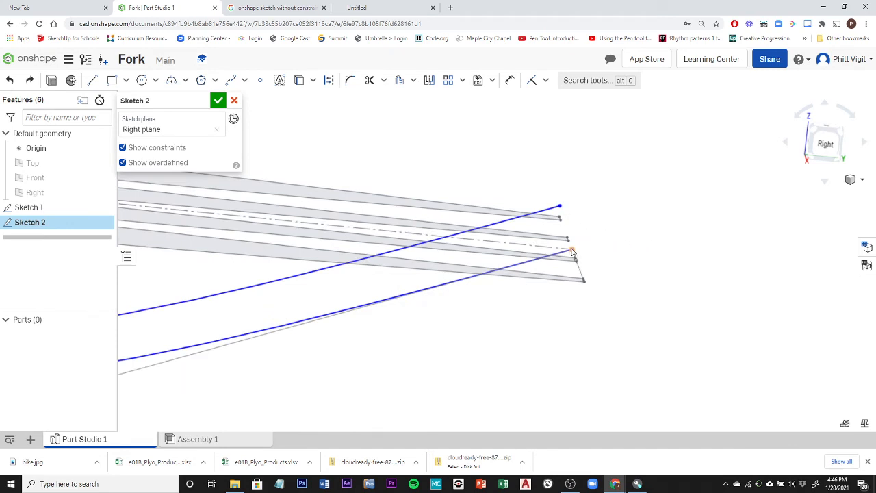
{"action": "left_click_drag", "start_coordinate": [574, 250], "coordinate": [577, 238]}
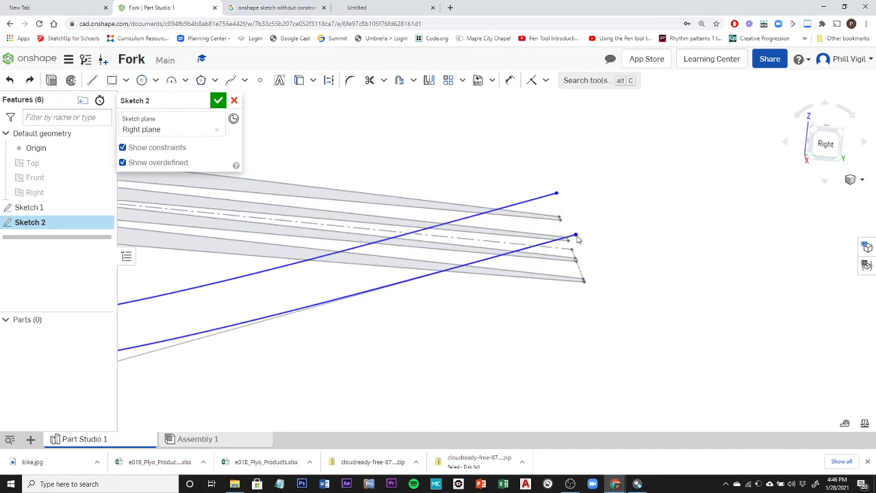
{"action": "scroll", "coordinate": [577, 238], "scroll_direction": "down", "scroll_amount": 6}
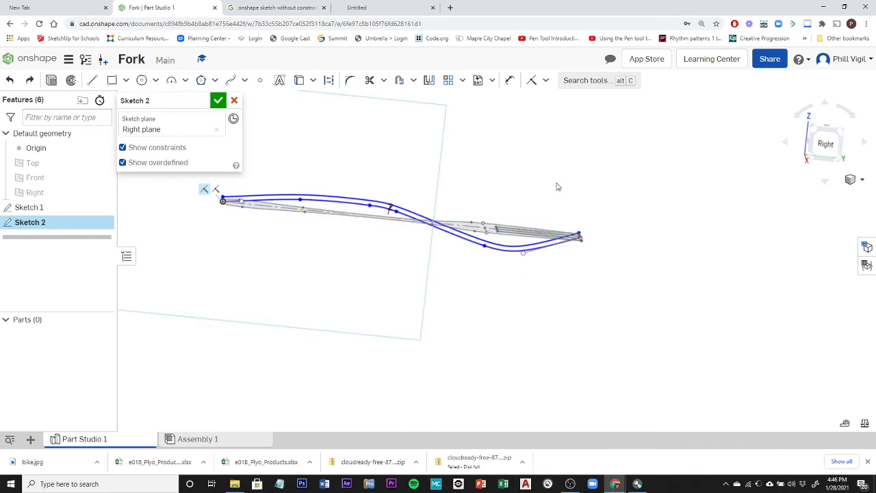
- Delete the coincident constraints holding the lower spline's tine-end point to the flat outline
{"action": "scroll", "coordinate": [608, 256], "scroll_direction": "up", "scroll_amount": 8}
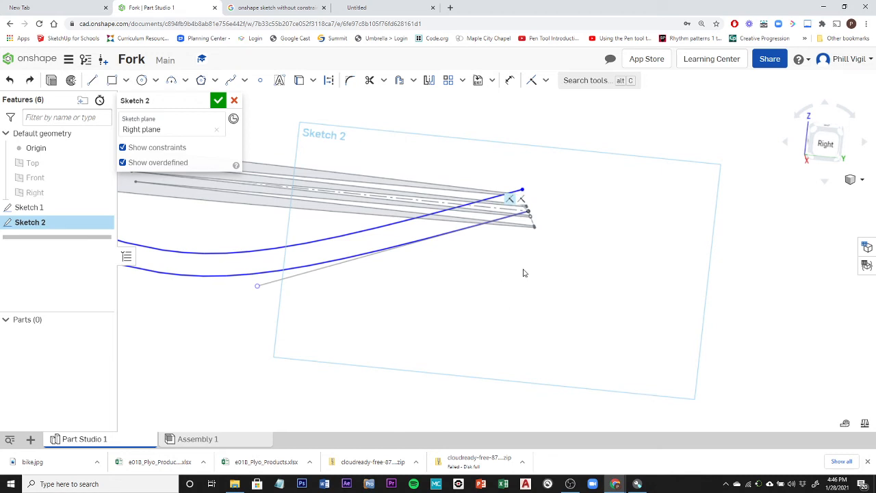
{"action": "left_click", "coordinate": [523, 201]}
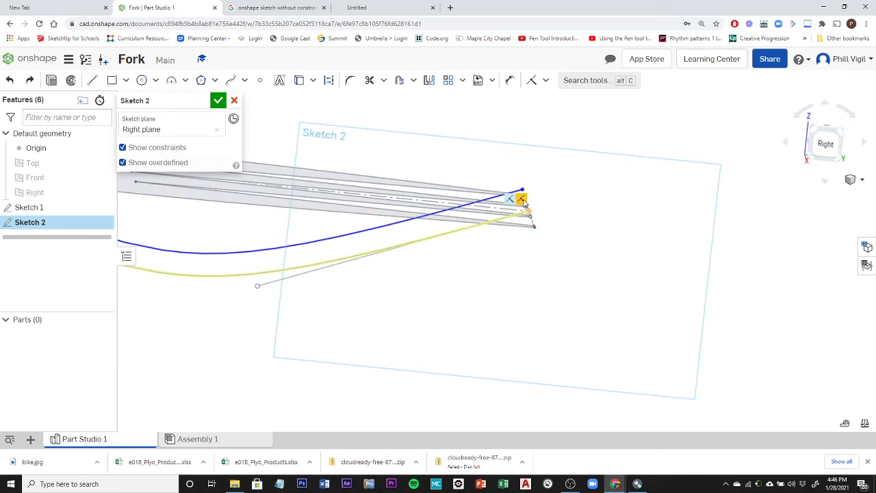
{"action": "key", "text": "Delete"}
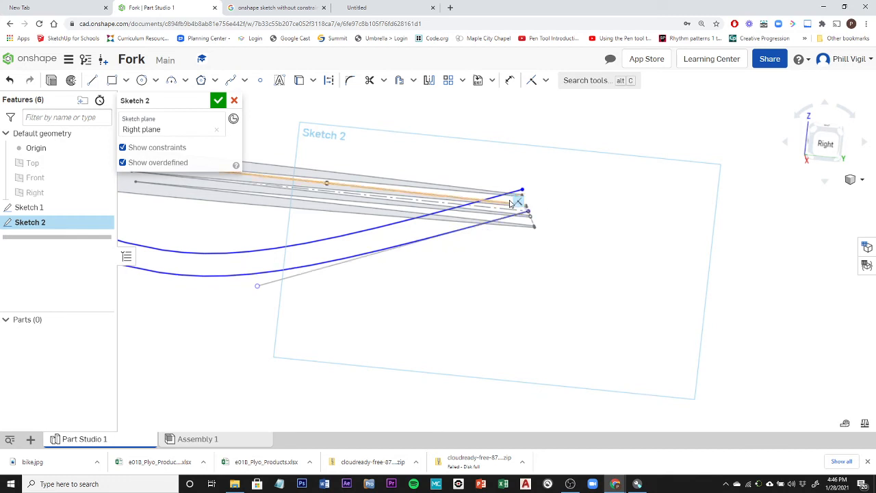
{"action": "left_click", "coordinate": [518, 201]}
{"action": "key", "text": "Delete"}
- Delete the 2 mm offset dimension between the two side-profile splines
{"action": "scroll", "coordinate": [517, 254], "scroll_direction": "down", "scroll_amount": 3}
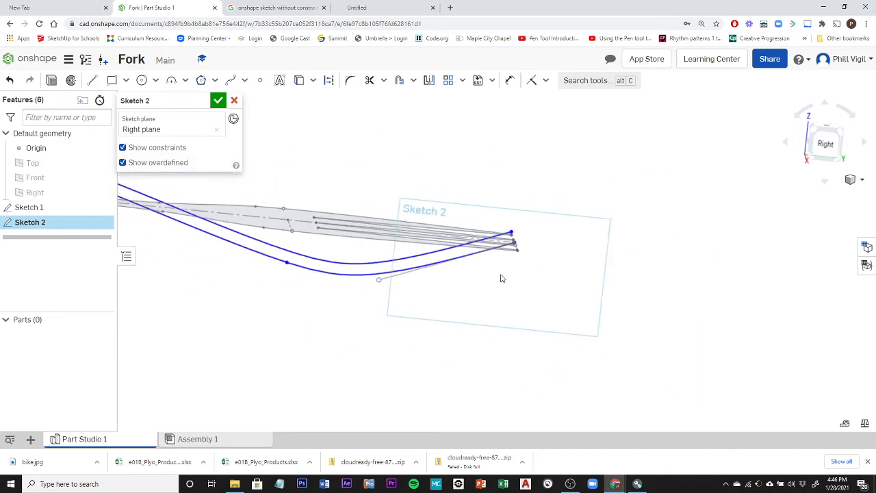
{"action": "scroll", "coordinate": [263, 227], "scroll_direction": "down", "scroll_amount": 3}
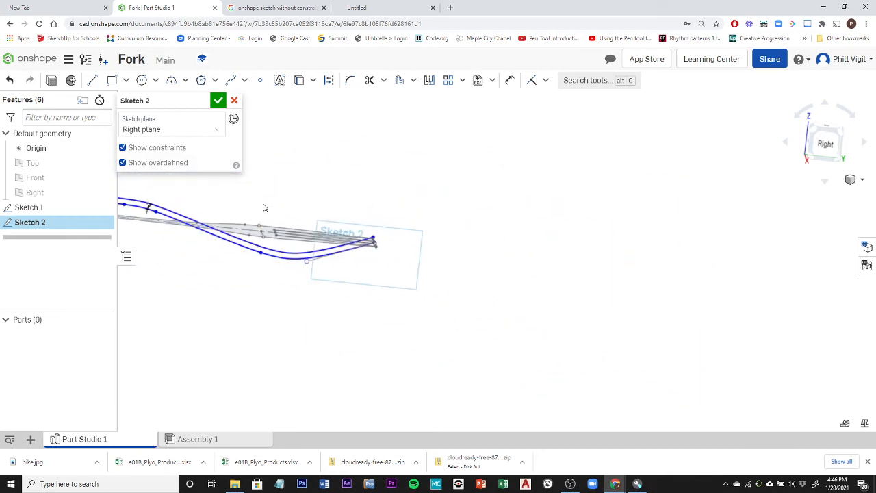
{"action": "left_click", "coordinate": [148, 207]}
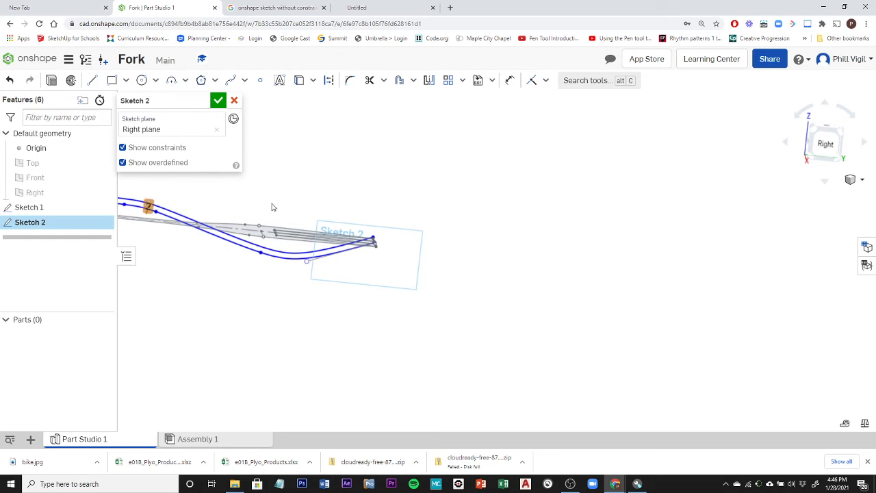
{"action": "key", "text": "Delete"}
- Move the lower spline's tine-end point up toward the upper spline's end so the profile tapers at the tines
{"action": "mouse_move", "coordinate": [394, 246]}
{"action": "right_mouse_down"}
{"action": "mouse_move", "coordinate": [390, 239]}
{"action": "mouse_move", "coordinate": [346, 262]}
{"action": "right_mouse_up"}
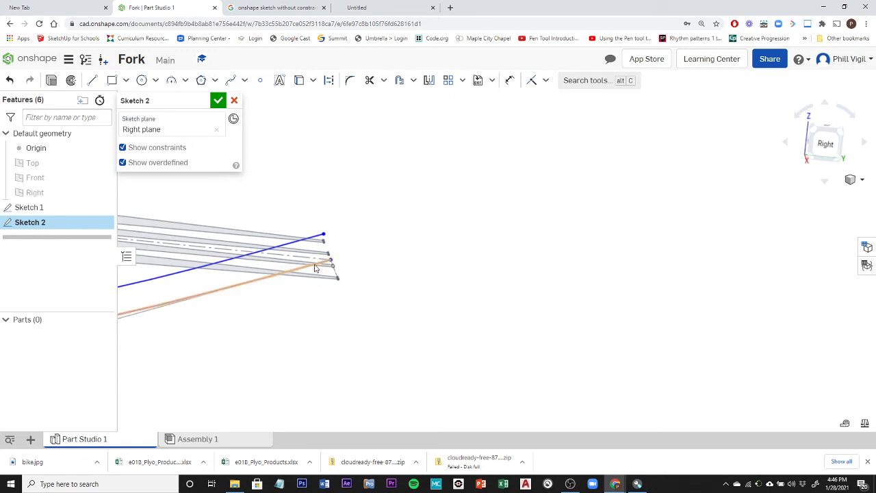
{"action": "left_click", "coordinate": [330, 262]}
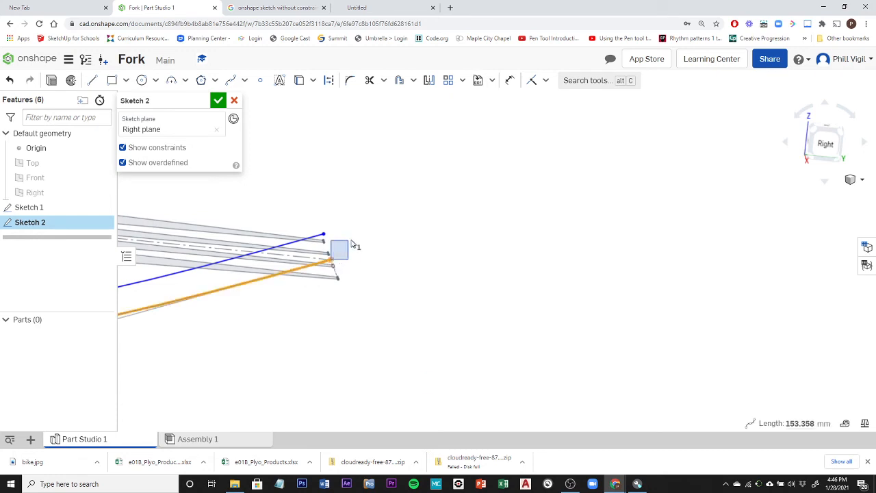
{"action": "left_click", "coordinate": [359, 247]}
{"action": "mouse_move", "coordinate": [330, 263]}
{"action": "left_mouse_down"}
{"action": "mouse_move", "coordinate": [326, 239]}
{"action": "mouse_move", "coordinate": [323, 254]}
{"action": "mouse_move", "coordinate": [329, 247]}
{"action": "left_mouse_up"}
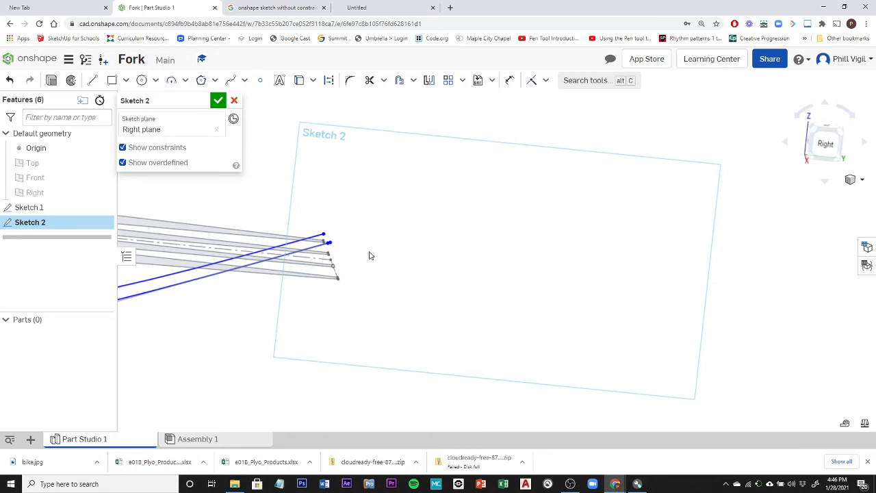
- Fine-tune the lower spline's interior points and handle-end tangent control, raising the point at the fork head's dip closer to the upper spline
{"action": "scroll", "coordinate": [370, 255], "scroll_direction": "down", "scroll_amount": 10}
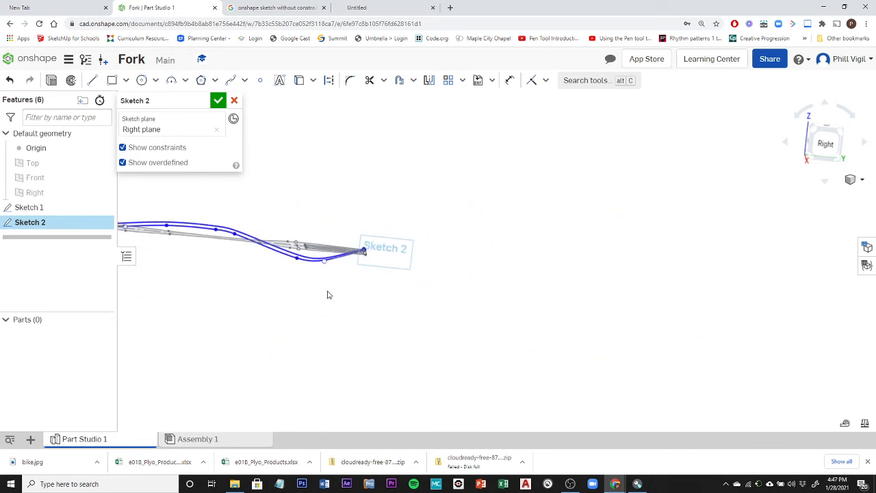
{"action": "scroll", "coordinate": [486, 317], "scroll_direction": "up", "scroll_amount": 10}
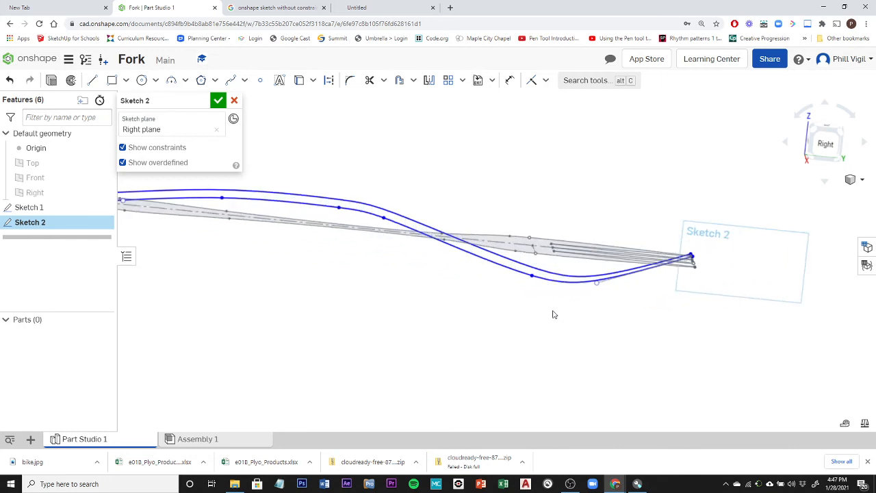
{"action": "mouse_move", "coordinate": [538, 315]}
{"action": "middle_mouse_down"}
{"action": "mouse_move", "coordinate": [692, 333]}
{"action": "mouse_move", "coordinate": [705, 345]}
{"action": "middle_mouse_up"}
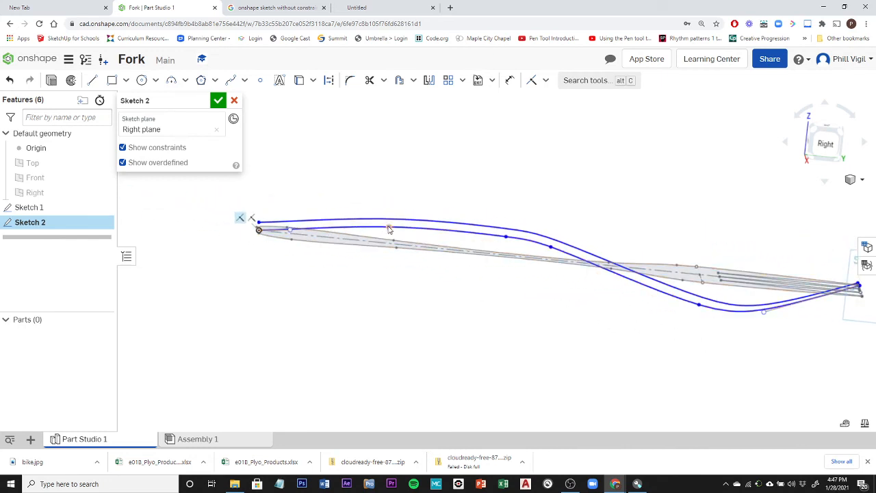
{"action": "left_click_drag", "start_coordinate": [389, 228], "coordinate": [387, 228]}
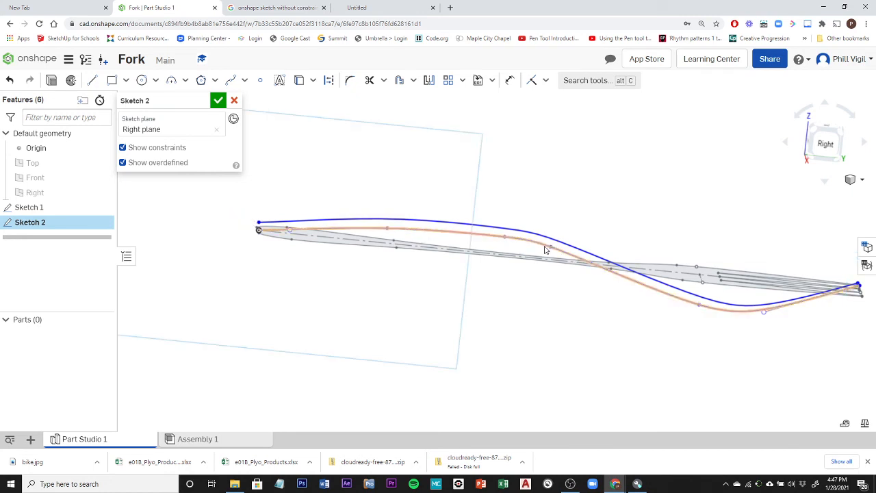
{"action": "left_click_drag", "start_coordinate": [551, 247], "coordinate": [552, 246]}
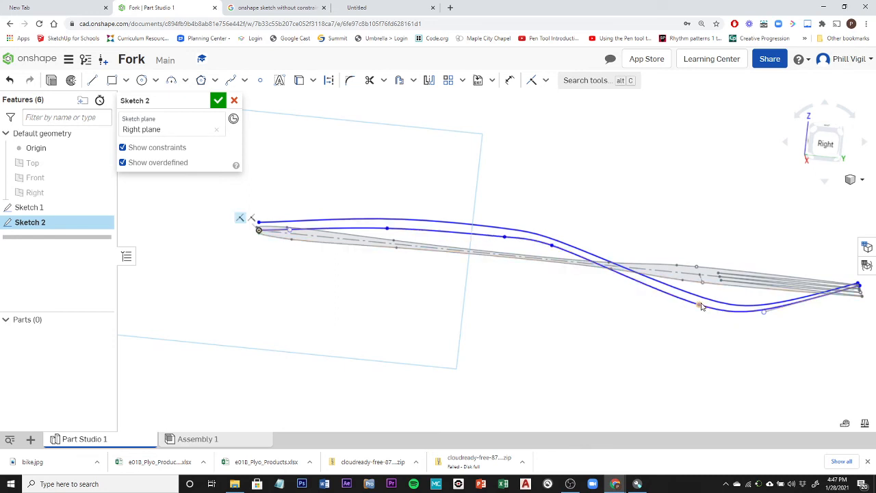
{"action": "left_click_drag", "start_coordinate": [698, 306], "coordinate": [696, 305]}
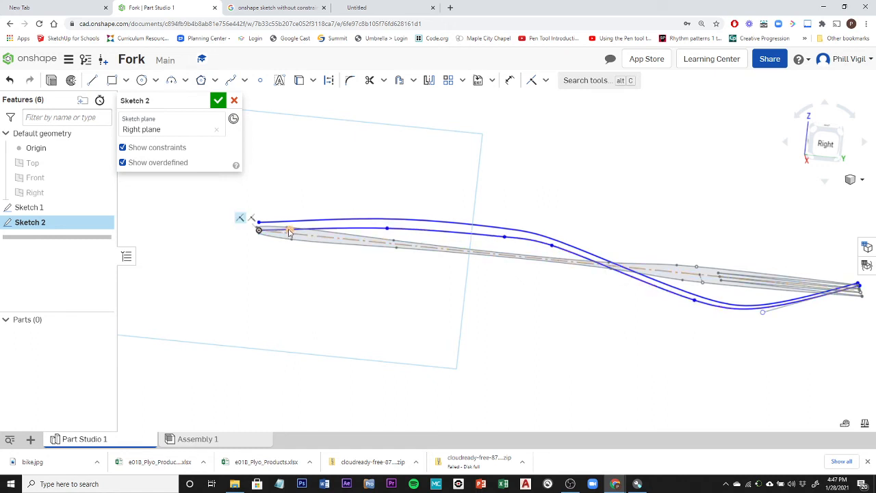
{"action": "left_click_drag", "start_coordinate": [288, 233], "coordinate": [289, 234]}
{"action": "left_click", "coordinate": [388, 230]}
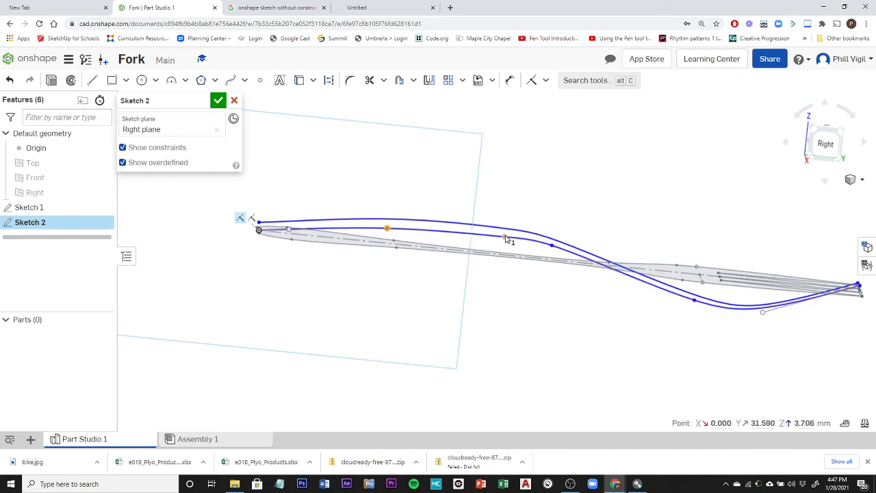
{"action": "left_click", "coordinate": [506, 240]}
- View the sketch square to the Right plane and close the handle end with a line about 2 mm long between both splines
{"action": "scroll", "coordinate": [629, 325], "scroll_direction": "up", "scroll_amount": 3}
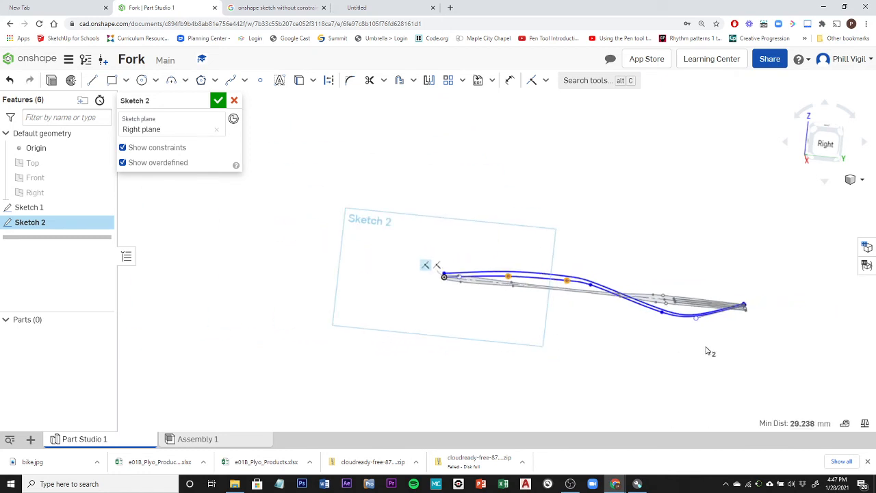
{"action": "mouse_move", "coordinate": [716, 354]}
{"action": "right_mouse_down"}
{"action": "mouse_move", "coordinate": [636, 356]}
{"action": "mouse_move", "coordinate": [725, 364]}
{"action": "mouse_move", "coordinate": [711, 339]}
{"action": "right_mouse_up"}
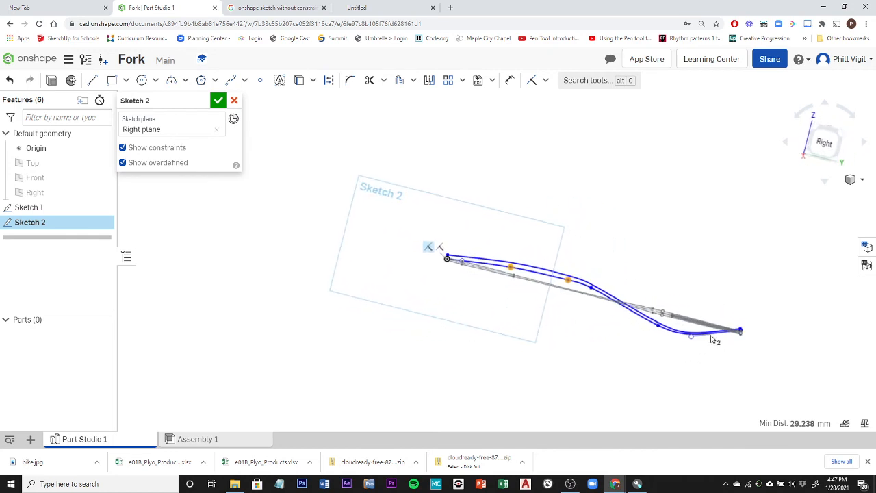
{"action": "left_click", "coordinate": [812, 147]}
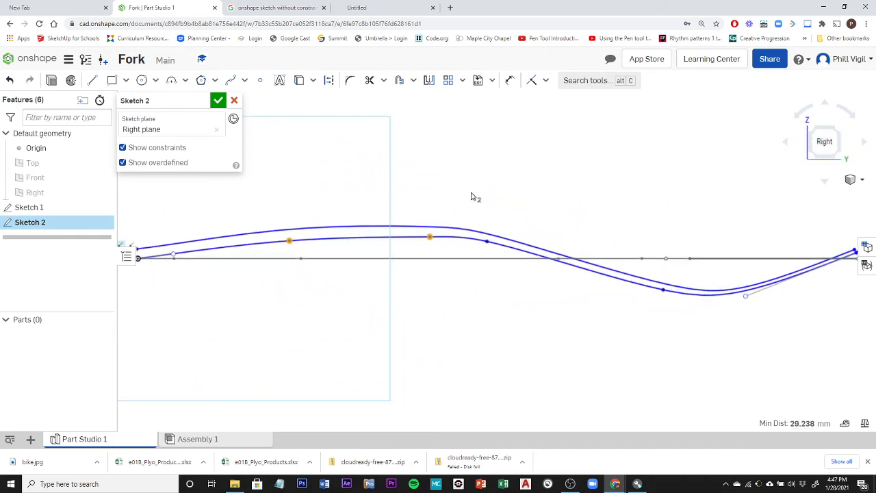
{"action": "left_click", "coordinate": [91, 86]}
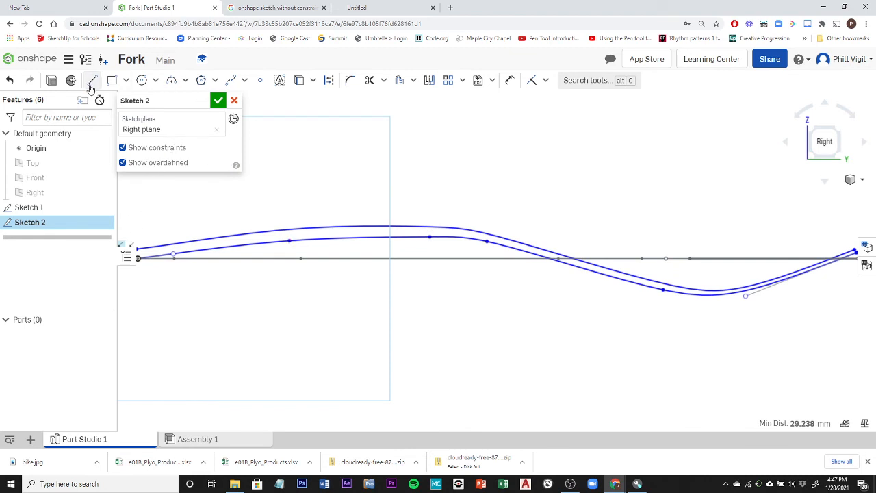
{"action": "middle_click_drag", "start_coordinate": [241, 202], "coordinate": [431, 201]}
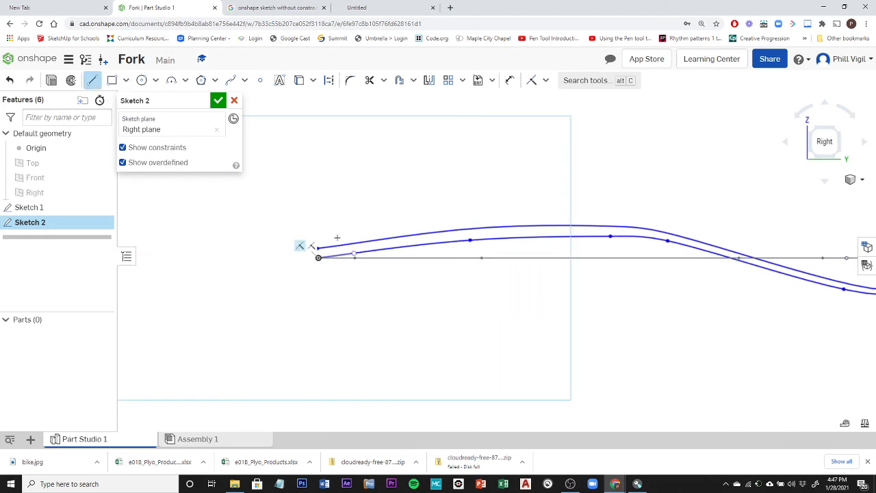
{"action": "scroll", "coordinate": [320, 250], "scroll_direction": "up", "scroll_amount": 5}
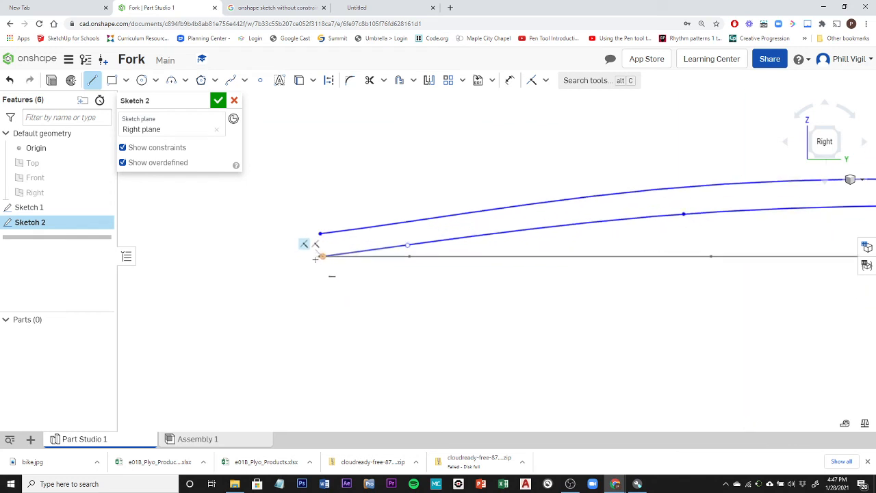
{"action": "left_click", "coordinate": [325, 207]}
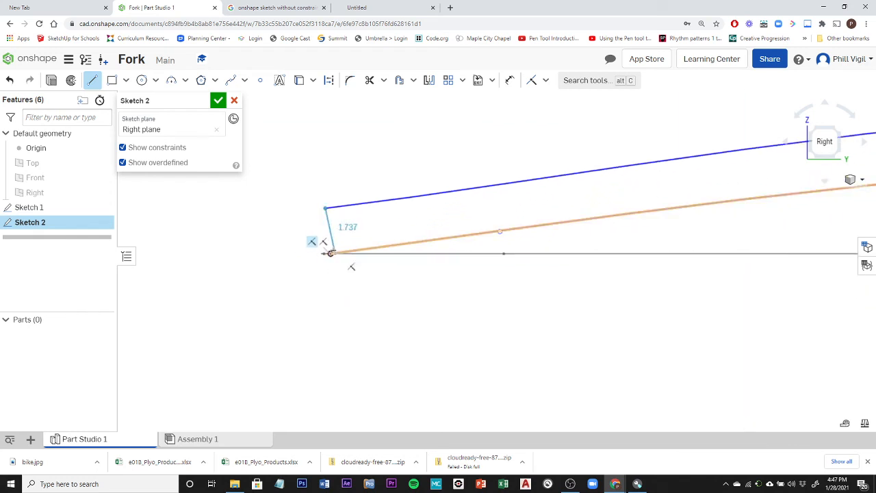
{"action": "left_click", "coordinate": [330, 253]}
- Close the tine end of the side profile with a line about 0.755 mm long between the ends of the two splines
{"action": "scroll", "coordinate": [483, 313], "scroll_direction": "down", "scroll_amount": 5}
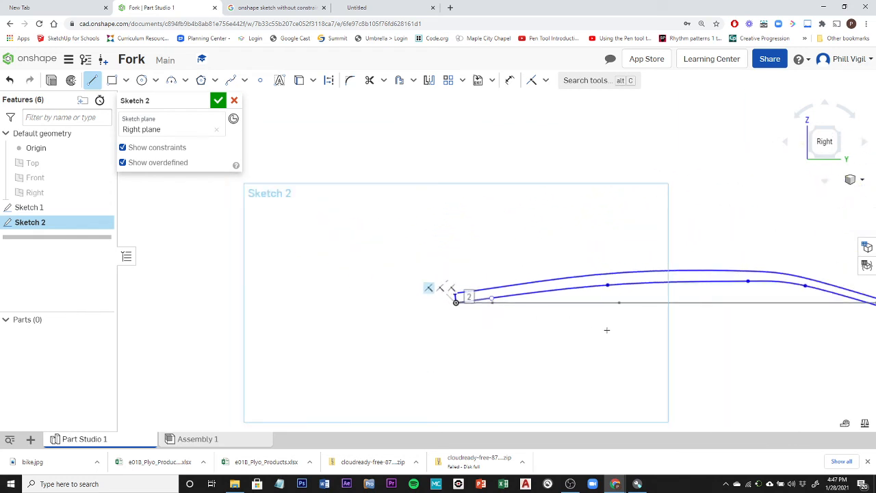
{"action": "middle_click_drag", "start_coordinate": [633, 336], "coordinate": [29, 268]}
{"action": "scroll", "coordinate": [575, 218], "scroll_direction": "up", "scroll_amount": 5}
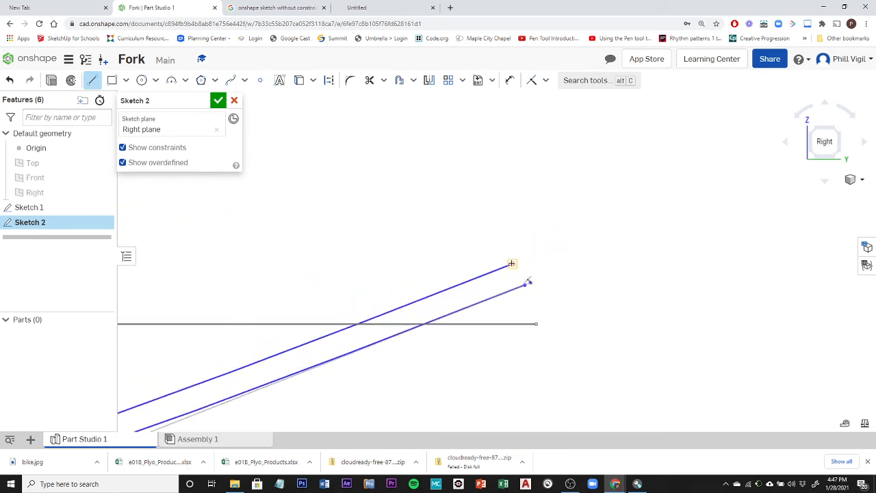
{"action": "left_click", "coordinate": [512, 264]}
{"action": "scroll", "coordinate": [547, 299], "scroll_direction": "up", "scroll_amount": 4}
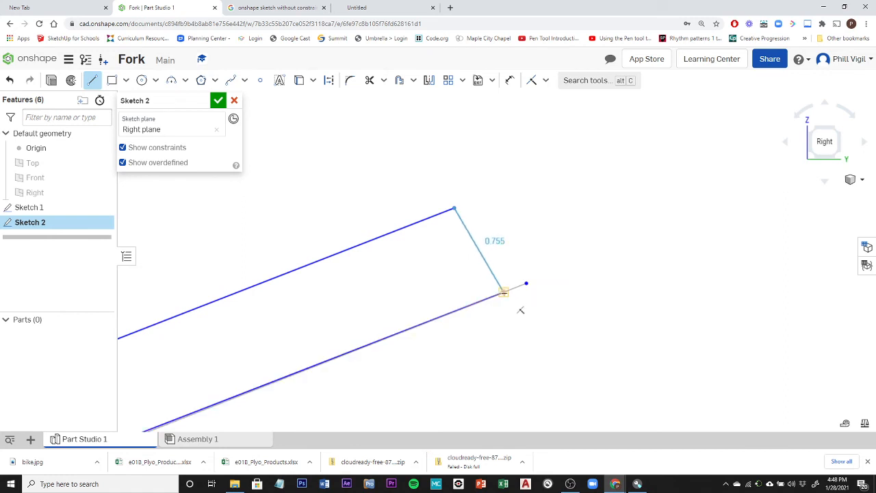
{"action": "left_click", "coordinate": [522, 310]}
{"action": "scroll", "coordinate": [538, 260], "scroll_direction": "down", "scroll_amount": 3}
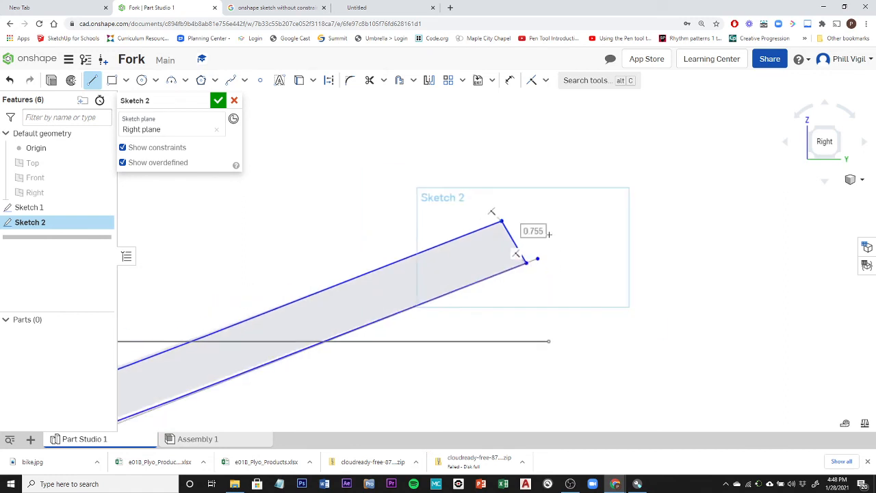
{"action": "scroll", "coordinate": [548, 234], "scroll_direction": "down", "scroll_amount": 5}
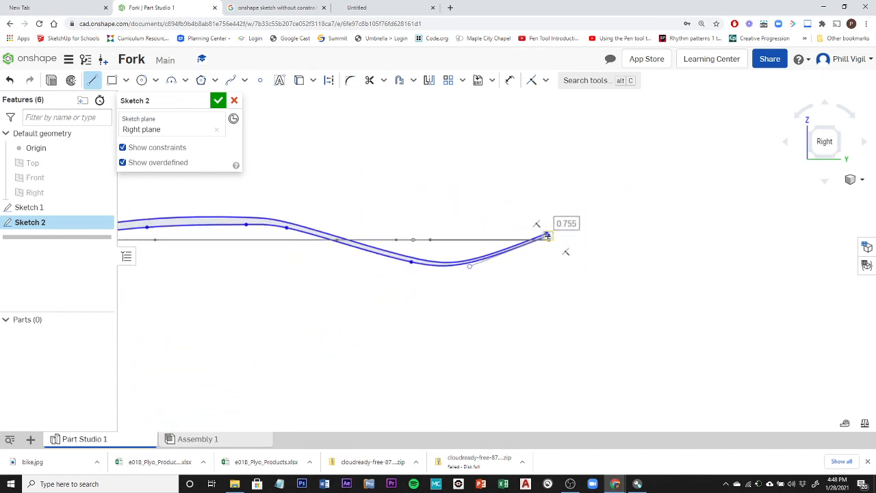
{"action": "scroll", "coordinate": [562, 257], "scroll_direction": "up", "scroll_amount": 5}
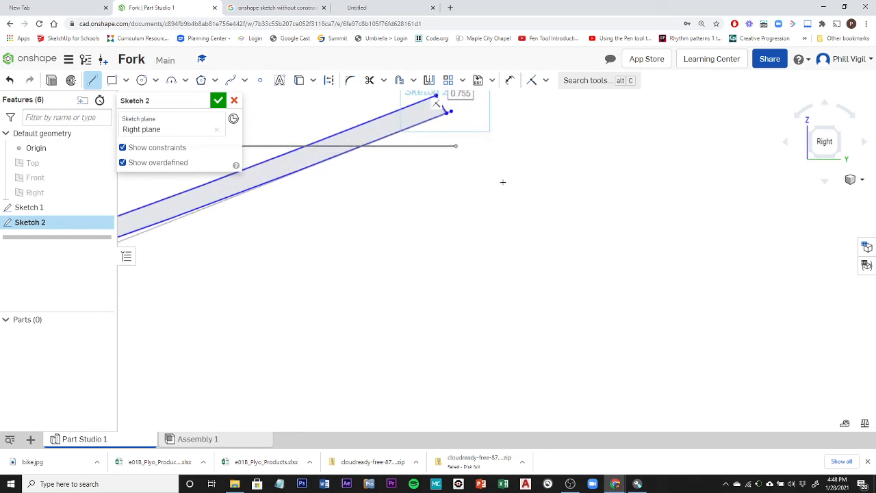
- Try to align the two end points of the side profile at the tines with a Vertical constraint
{"action": "middle_click_drag", "start_coordinate": [503, 182], "coordinate": [519, 307]}
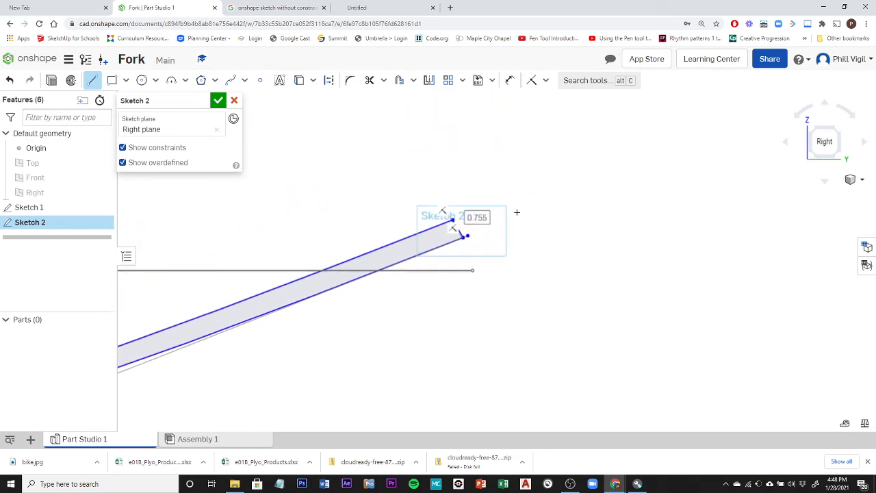
{"action": "left_click", "coordinate": [546, 80]}
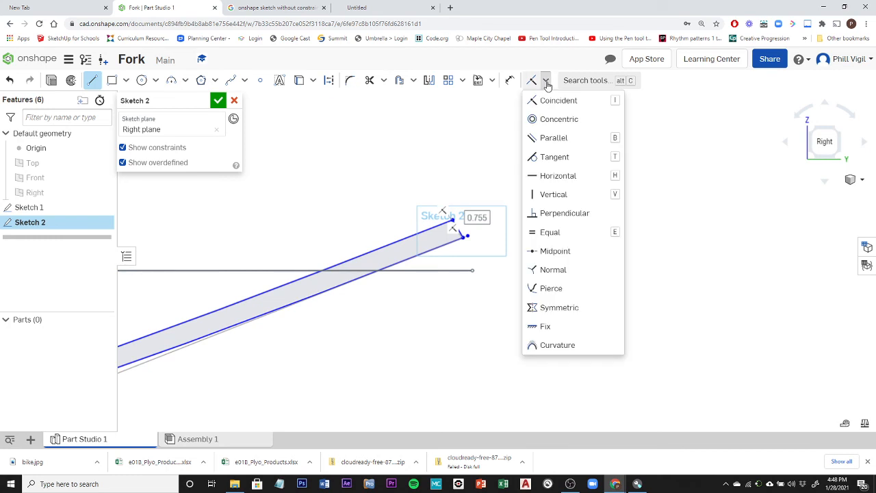
{"action": "left_click", "coordinate": [554, 195]}
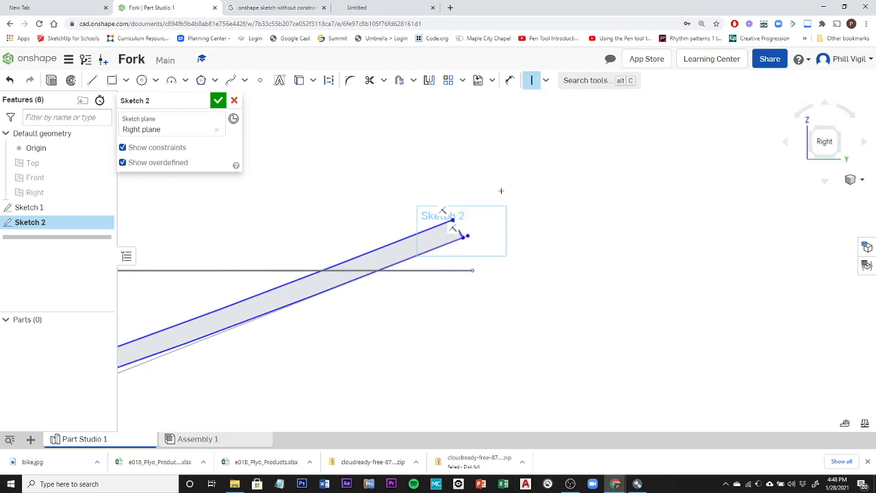
{"action": "left_click", "coordinate": [463, 236]}
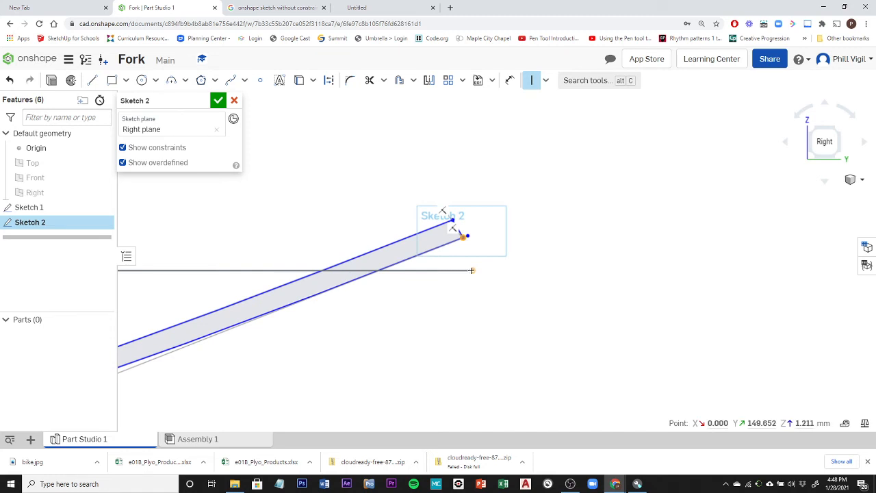
{"action": "left_click", "coordinate": [451, 220]}
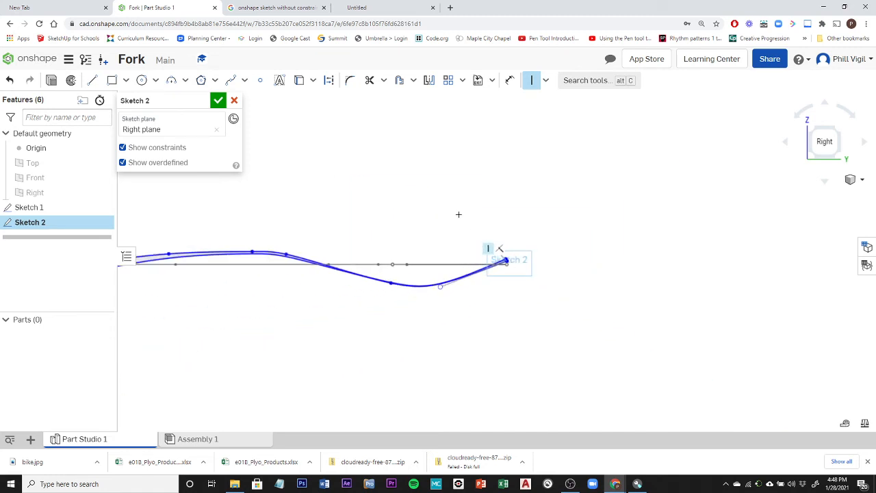
{"action": "key", "text": "Escape"}
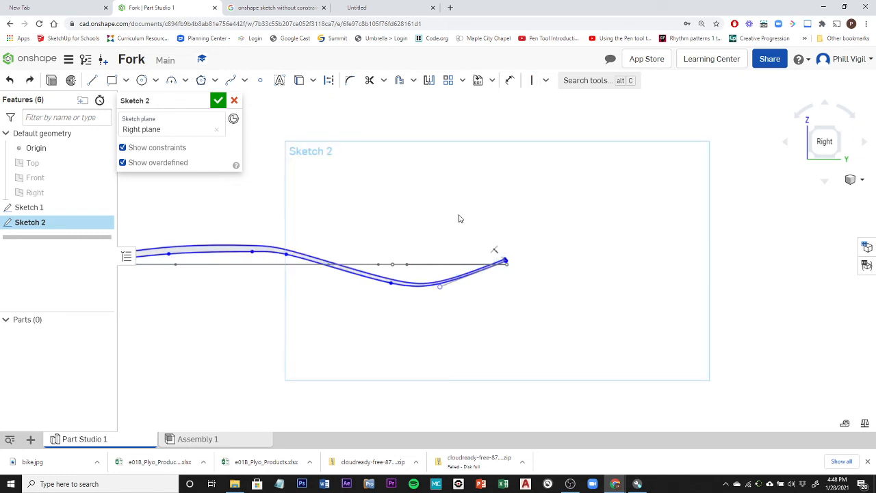
- Examine the closed side profile from the handle end to the tines for its curvature and thickness
{"action": "scroll", "coordinate": [538, 258], "scroll_direction": "down", "scroll_amount": 3}
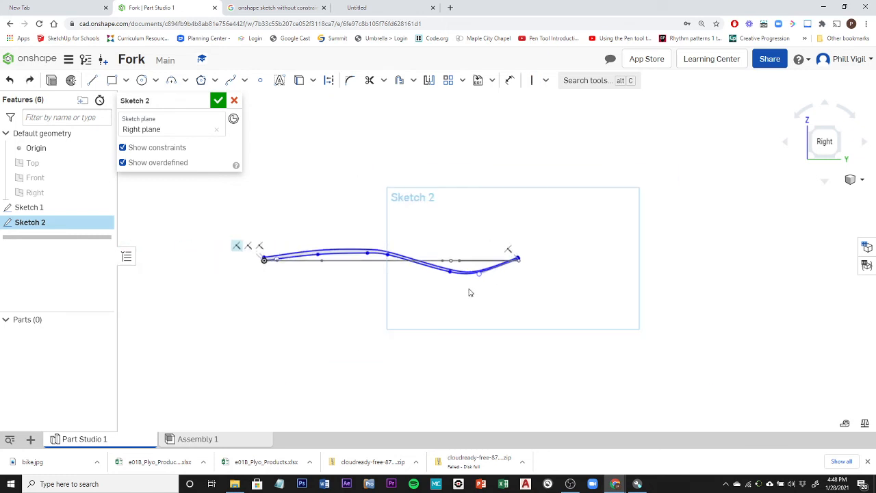
{"action": "scroll", "coordinate": [475, 280], "scroll_direction": "up", "scroll_amount": 4}
{"action": "scroll", "coordinate": [476, 280], "scroll_direction": "up", "scroll_amount": 3}
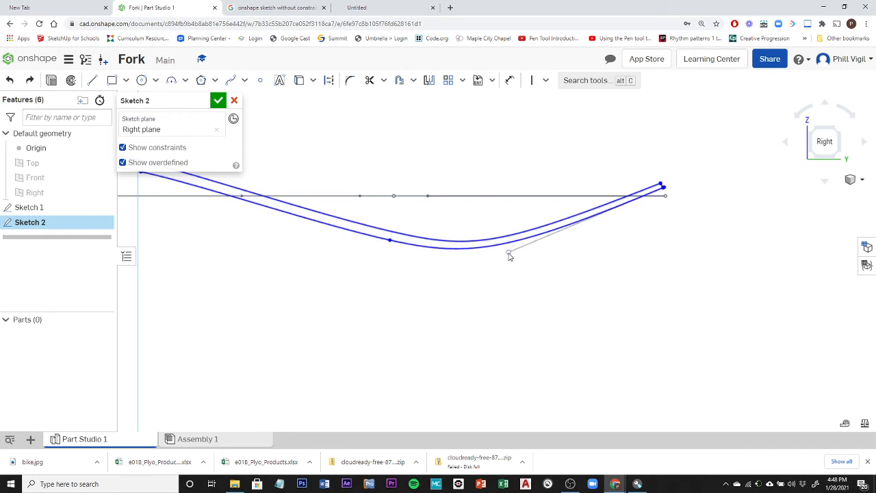
{"action": "scroll", "coordinate": [614, 263], "scroll_direction": "down", "scroll_amount": 4}
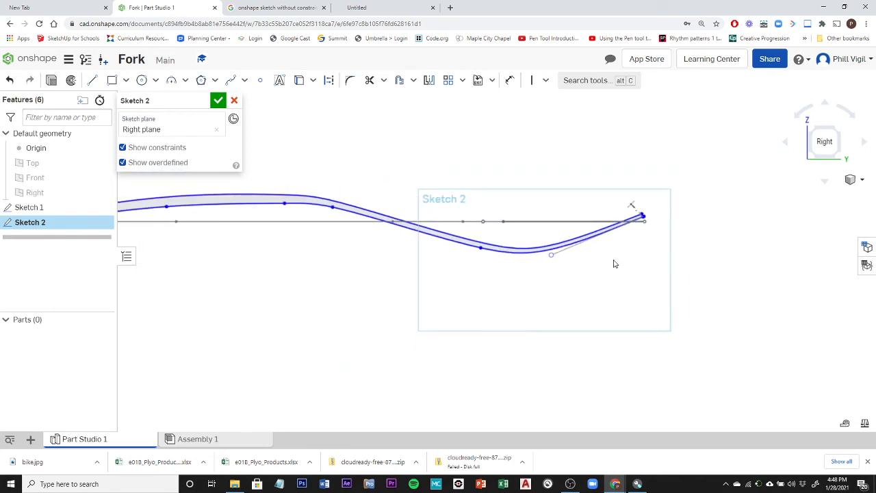
{"action": "scroll", "coordinate": [655, 233], "scroll_direction": "up", "scroll_amount": 4}
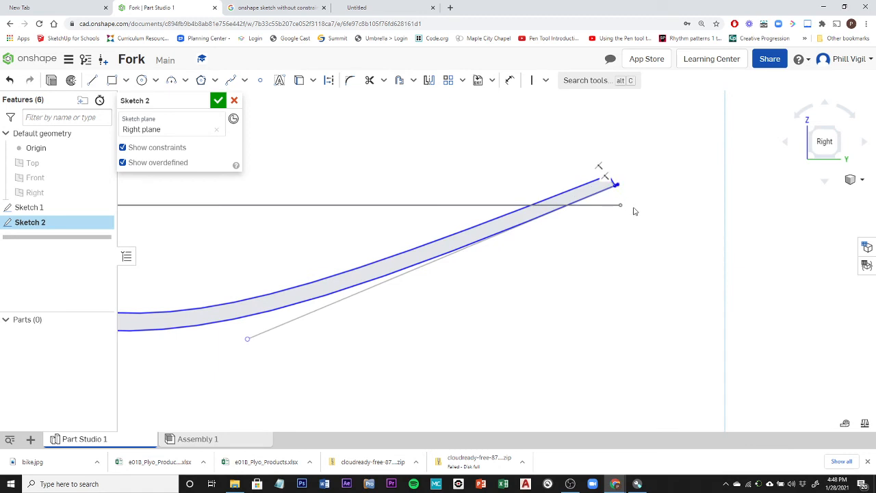
{"action": "scroll", "coordinate": [631, 209], "scroll_direction": "down", "scroll_amount": 1}
{"action": "scroll", "coordinate": [636, 217], "scroll_direction": "down", "scroll_amount": 5}
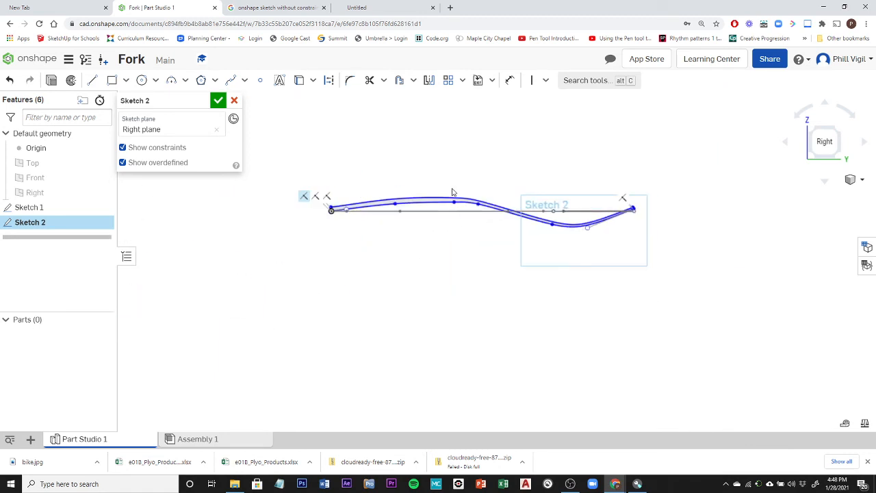
{"action": "scroll", "coordinate": [452, 192], "scroll_direction": "up", "scroll_amount": 2}
{"action": "scroll", "coordinate": [452, 193], "scroll_direction": "up", "scroll_amount": 2}
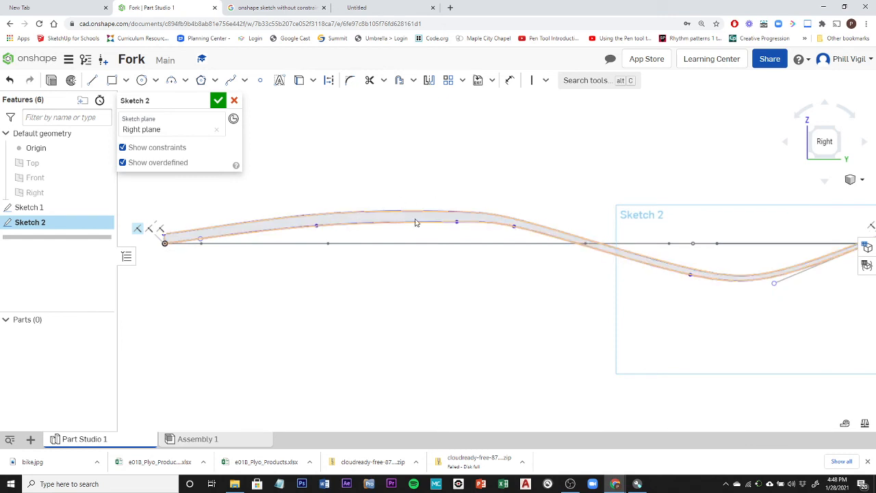
{"action": "scroll", "coordinate": [414, 222], "scroll_direction": "down", "scroll_amount": 3}
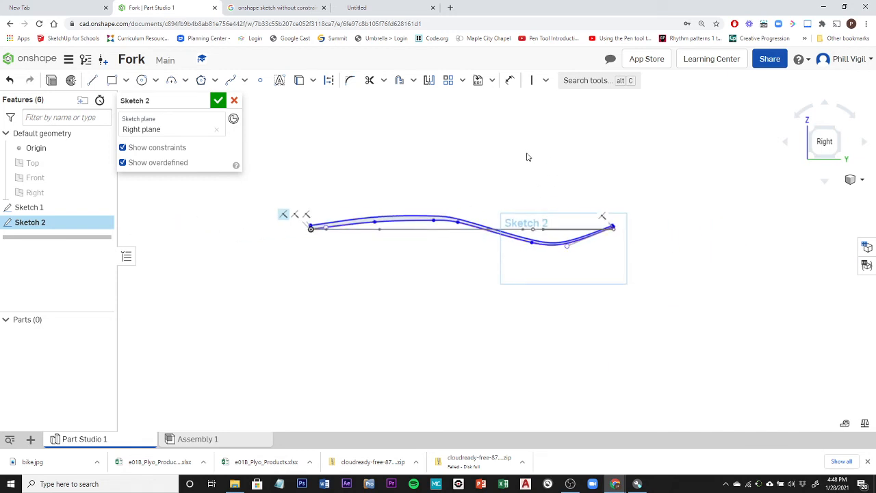
- Check the side profile against the fork outline from the Top view and finish the side profile sketch
{"action": "mouse_move", "coordinate": [527, 157]}
{"action": "right_mouse_down"}
{"action": "mouse_move", "coordinate": [597, 182]}
{"action": "mouse_move", "coordinate": [572, 203]}
{"action": "right_mouse_up"}
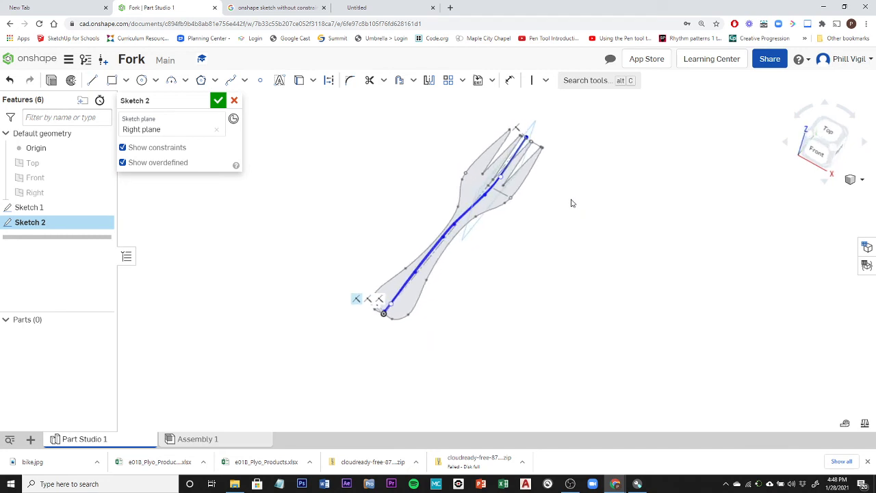
{"action": "left_click", "coordinate": [825, 130]}
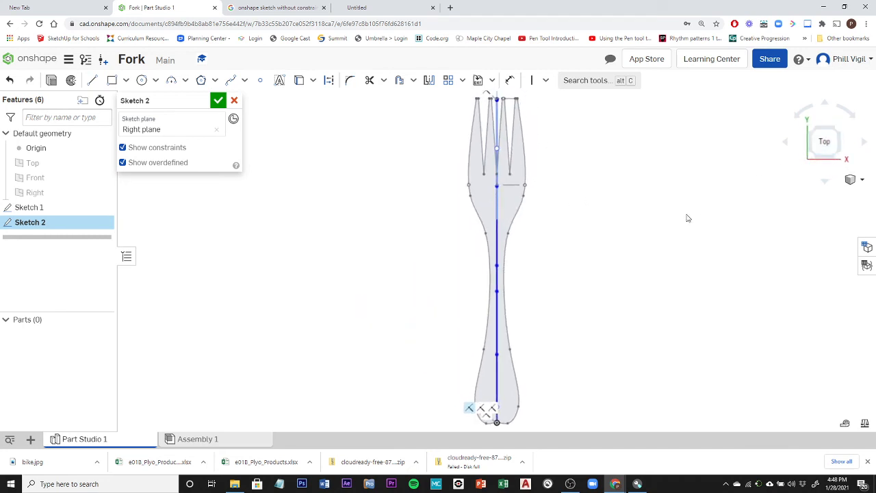
{"action": "scroll", "coordinate": [540, 164], "scroll_direction": "down", "scroll_amount": 4}
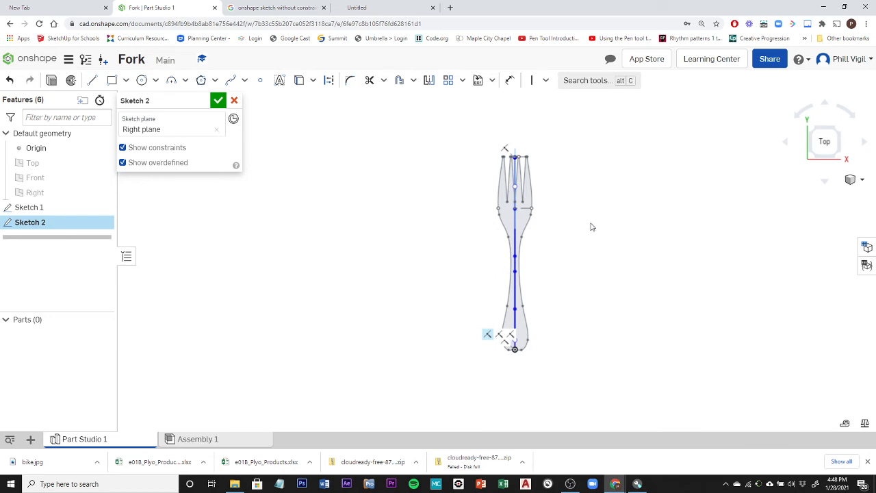
{"action": "left_click", "coordinate": [218, 102]}
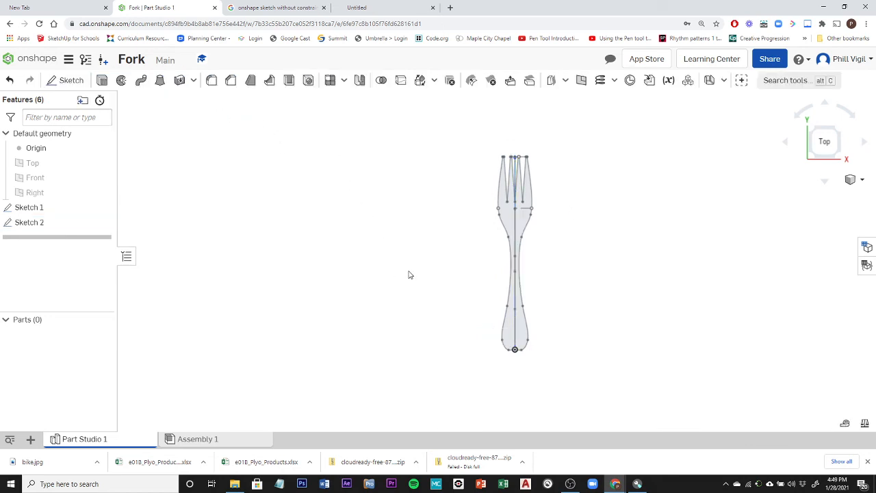
- Start a new solid extrusion of the fork outline face from Sketch 1 with a blind depth of 25 mm
{"action": "middle_click_drag", "start_coordinate": [410, 274], "coordinate": [285, 218]}
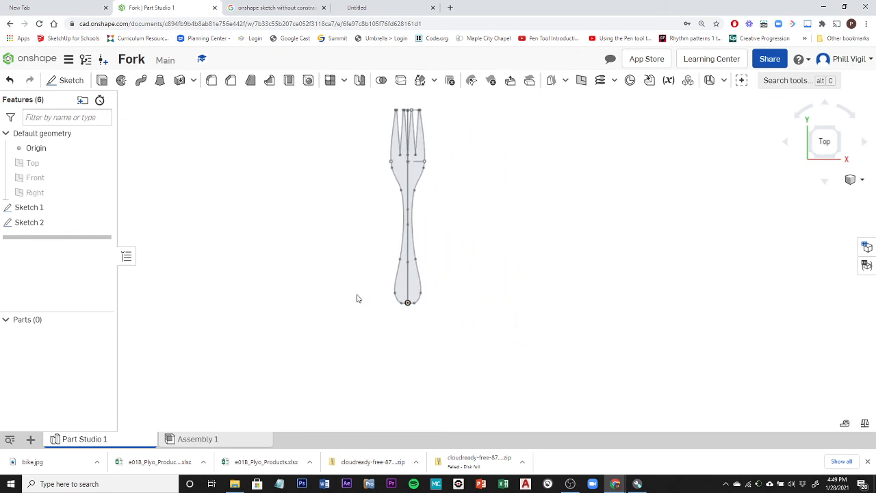
{"action": "mouse_move", "coordinate": [357, 298]}
{"action": "right_mouse_down"}
{"action": "mouse_move", "coordinate": [404, 296]}
{"action": "mouse_move", "coordinate": [434, 264]}
{"action": "mouse_move", "coordinate": [436, 283]}
{"action": "mouse_move", "coordinate": [403, 291]}
{"action": "mouse_move", "coordinate": [319, 270]}
{"action": "mouse_move", "coordinate": [383, 285]}
{"action": "mouse_move", "coordinate": [426, 278]}
{"action": "right_mouse_up"}
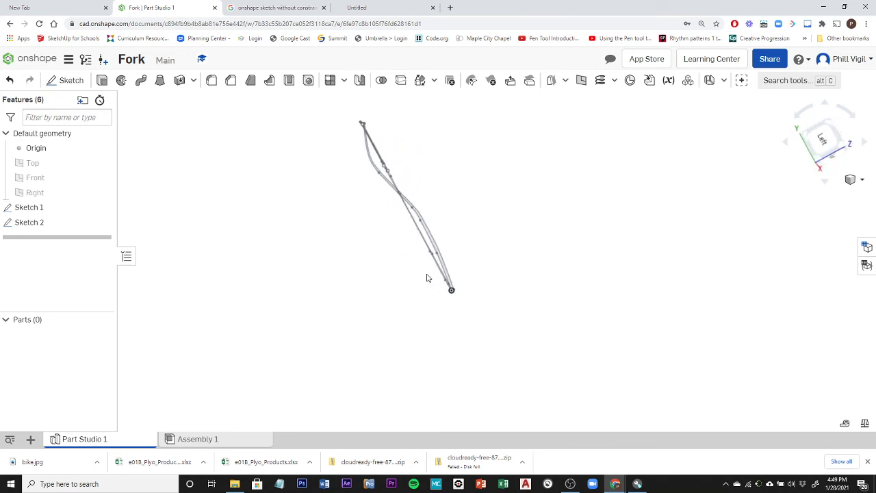
{"action": "left_click", "coordinate": [102, 81]}
{"action": "middle_click_drag", "start_coordinate": [463, 182], "coordinate": [430, 188]}
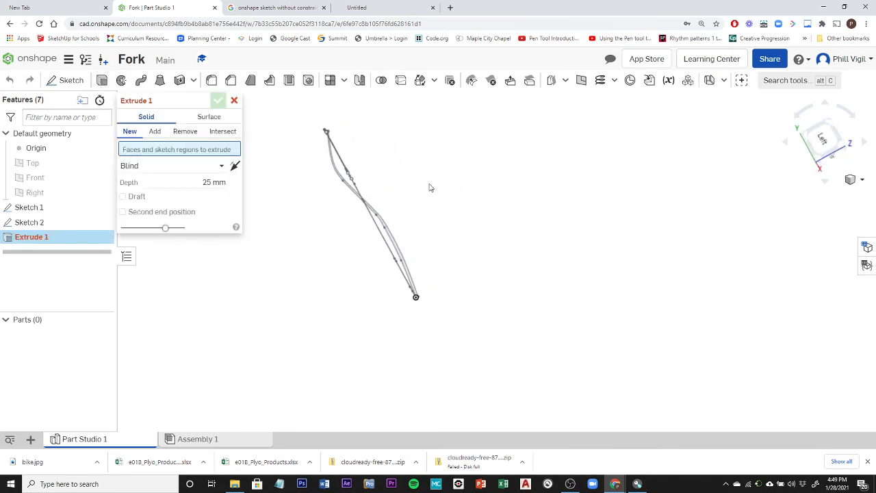
{"action": "right_click_drag", "start_coordinate": [426, 192], "coordinate": [392, 201]}
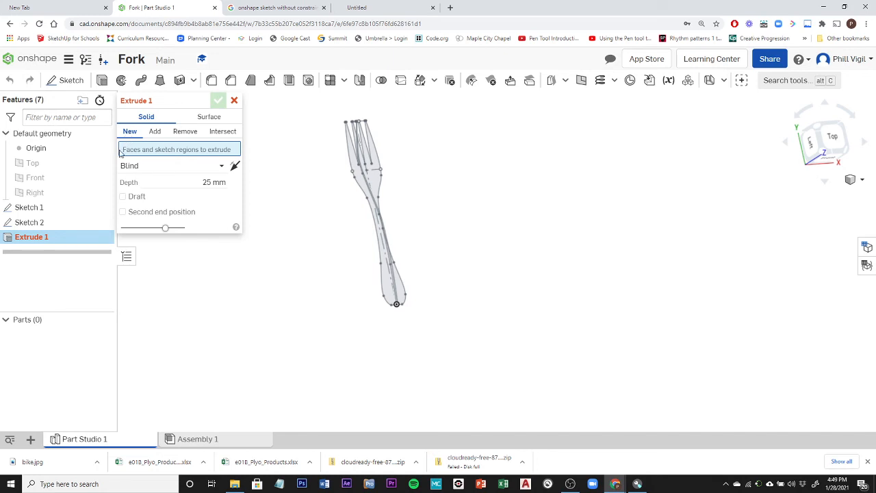
{"action": "left_click", "coordinate": [375, 182]}
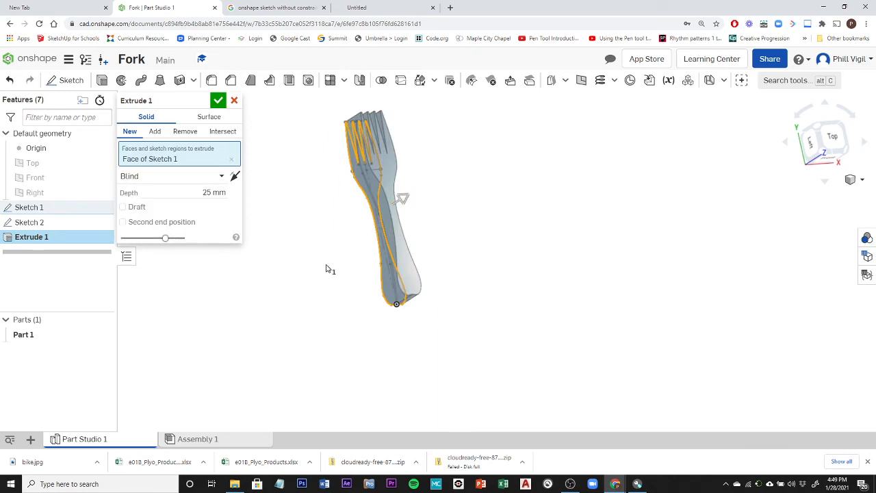
- Make the fork outline's extrusion Symmetric about its sketch plane and accept it
{"action": "middle_click_drag", "start_coordinate": [326, 269], "coordinate": [392, 274]}
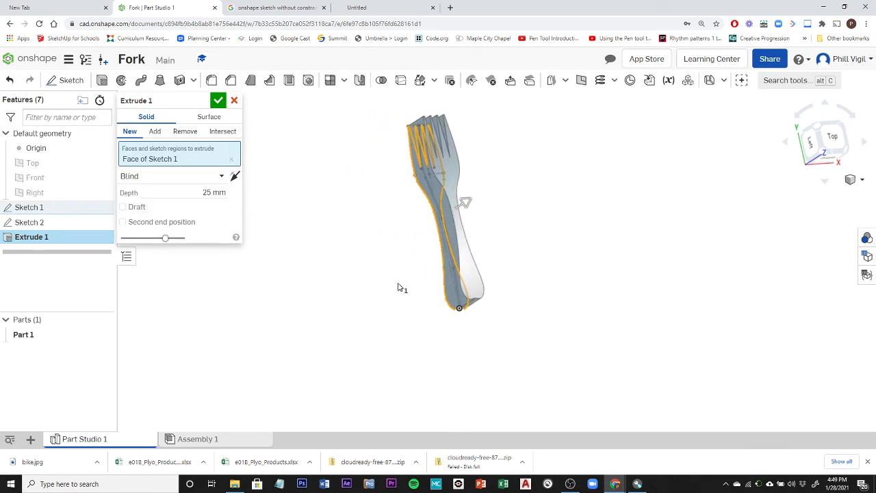
{"action": "right_click_drag", "start_coordinate": [398, 287], "coordinate": [449, 280]}
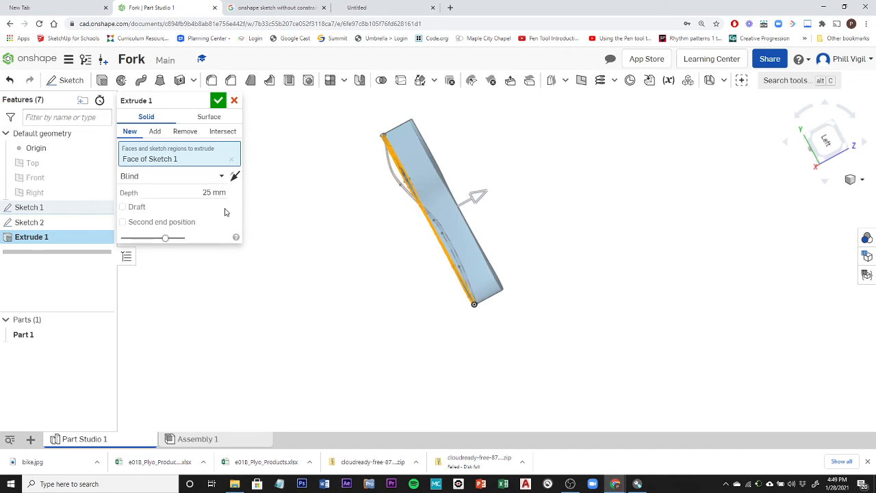
{"action": "left_click", "coordinate": [177, 175]}
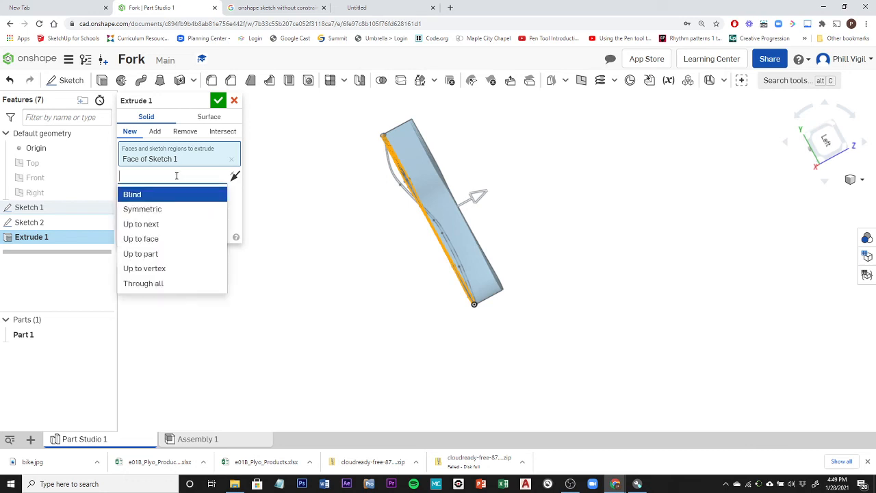
{"action": "left_click", "coordinate": [145, 212]}
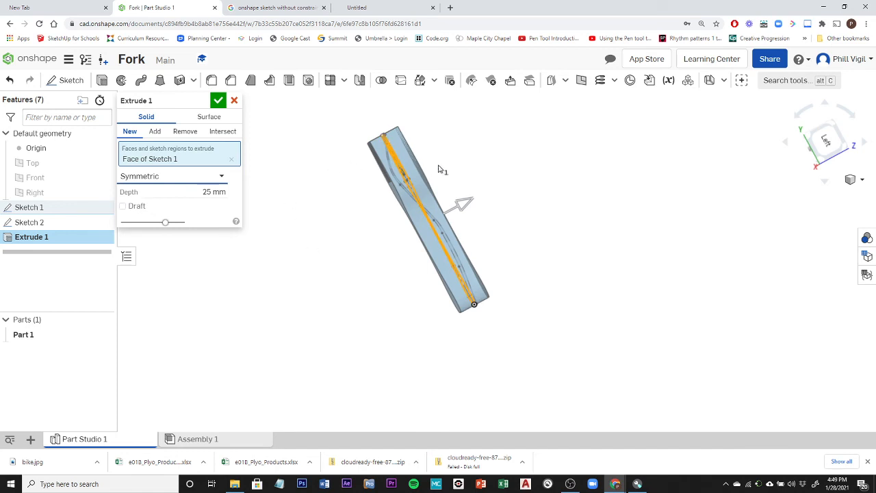
{"action": "middle_click_drag", "start_coordinate": [354, 189], "coordinate": [373, 245]}
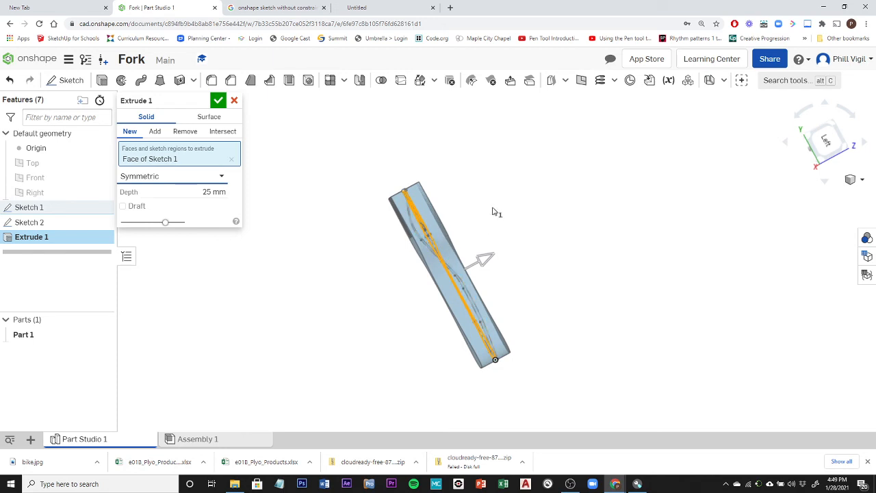
{"action": "left_click", "coordinate": [219, 101]}
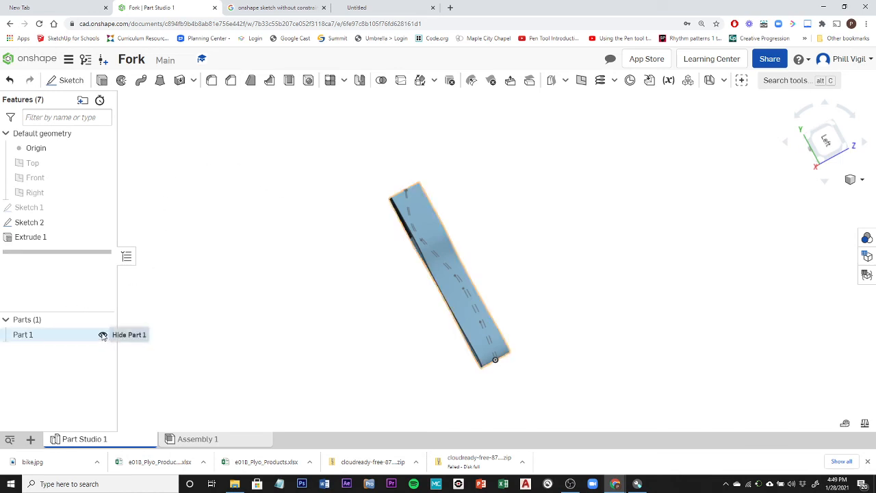
- Hide the fork outline solid and extrude the Sketch 2 side profile face as a new Symmetric solid with a 25 mm depth
{"action": "left_click", "coordinate": [103, 335]}
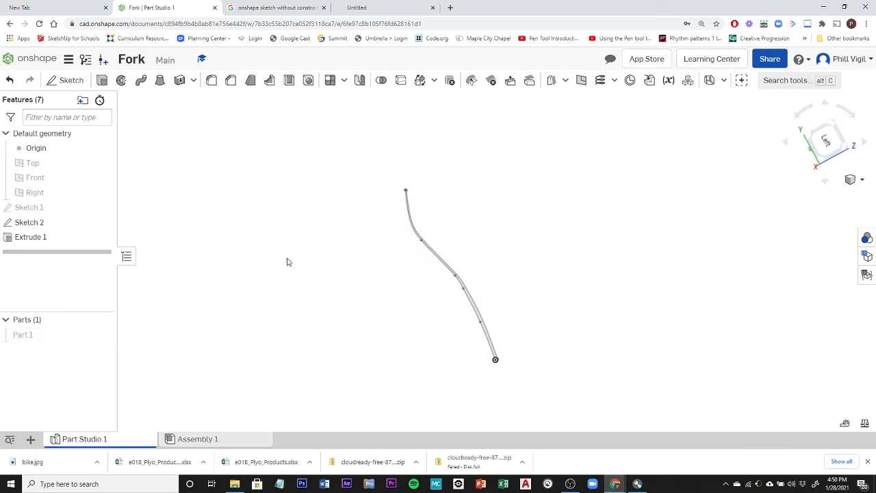
{"action": "left_click", "coordinate": [102, 81]}
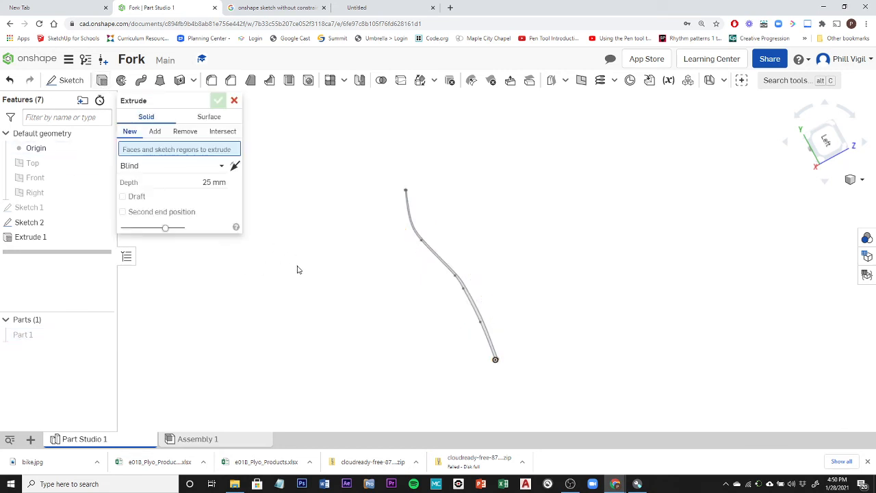
{"action": "mouse_move", "coordinate": [418, 323]}
{"action": "middle_mouse_down"}
{"action": "mouse_move", "coordinate": [443, 297]}
{"action": "mouse_move", "coordinate": [340, 264]}
{"action": "middle_mouse_up"}
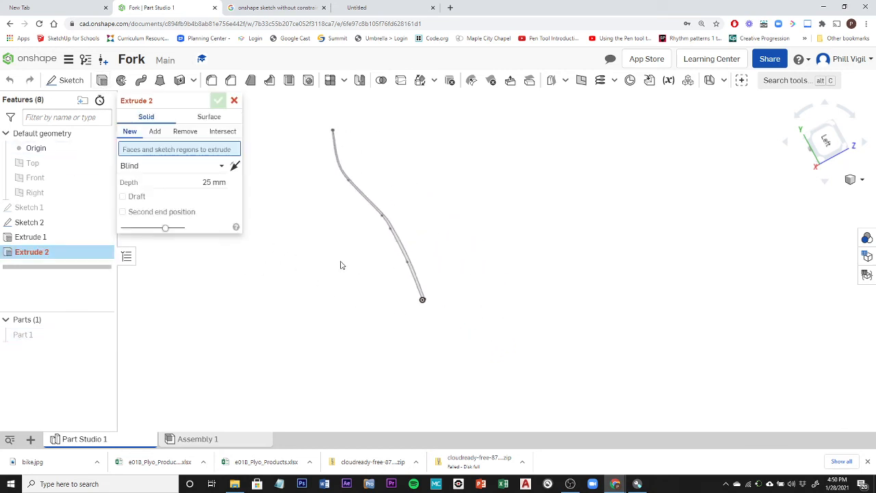
{"action": "left_click", "coordinate": [404, 258]}
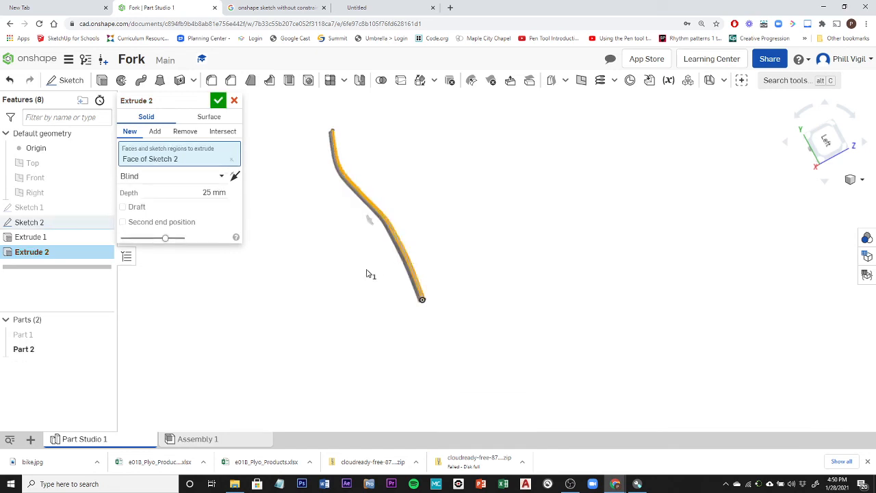
{"action": "right_click_drag", "start_coordinate": [366, 274], "coordinate": [294, 273]}
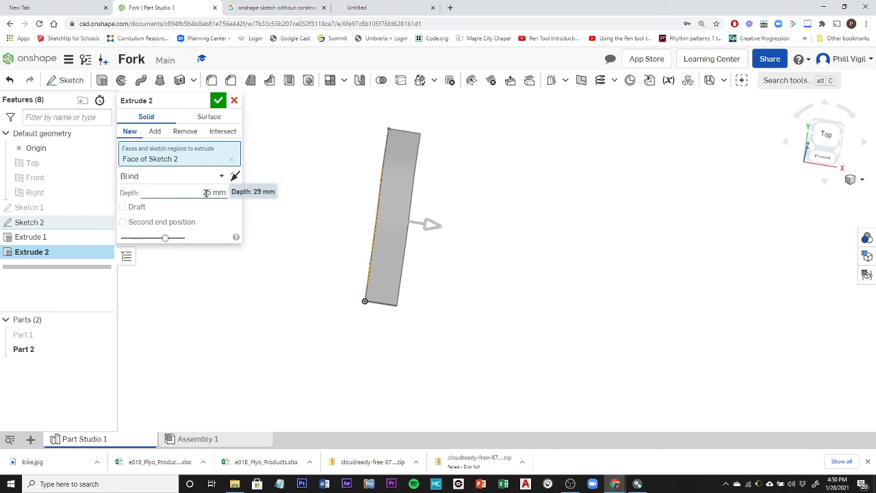
{"action": "left_click", "coordinate": [219, 175]}
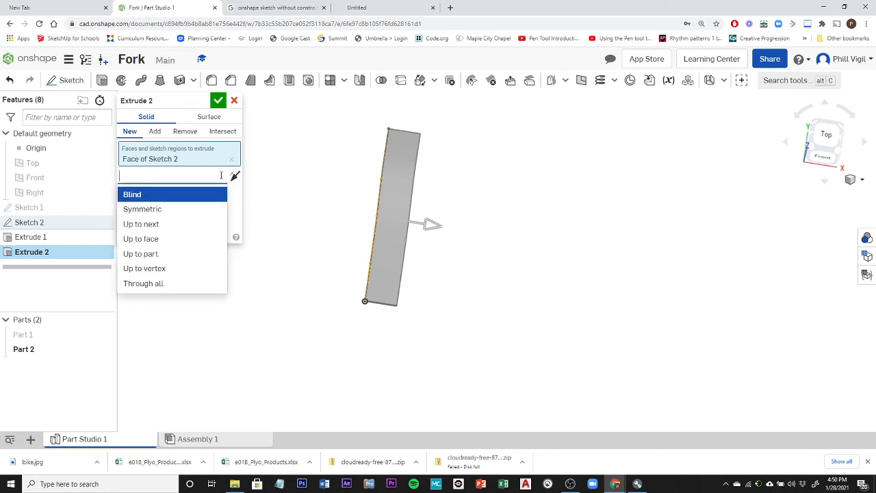
{"action": "left_click", "coordinate": [149, 211]}
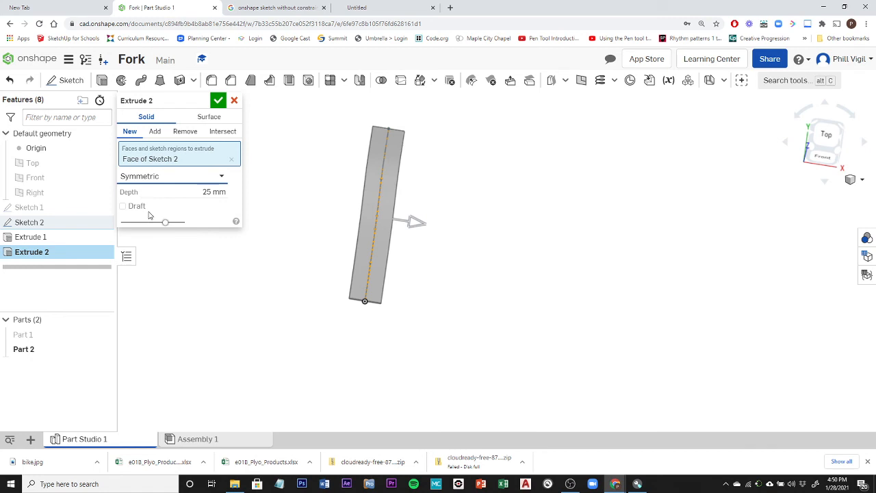
{"action": "left_click", "coordinate": [218, 101]}
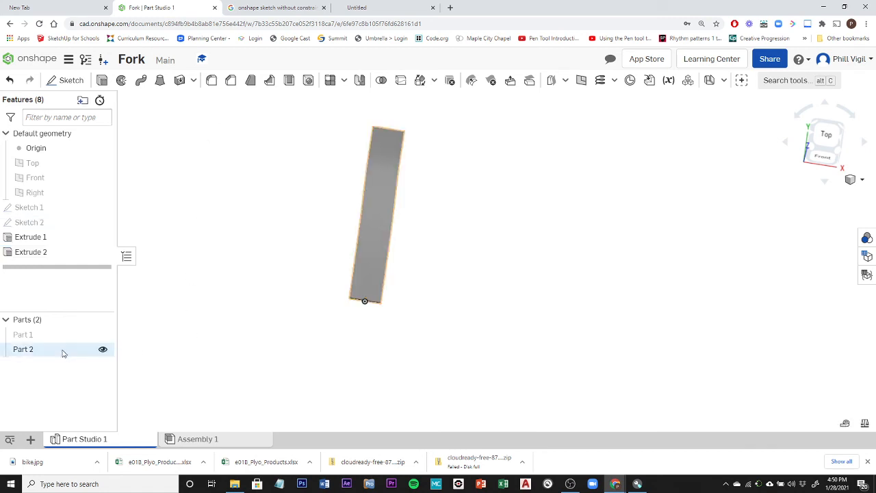
- Show Part 1 again and examine from several sides how the outline solid and side profile solid overlap
{"action": "left_click", "coordinate": [103, 336]}
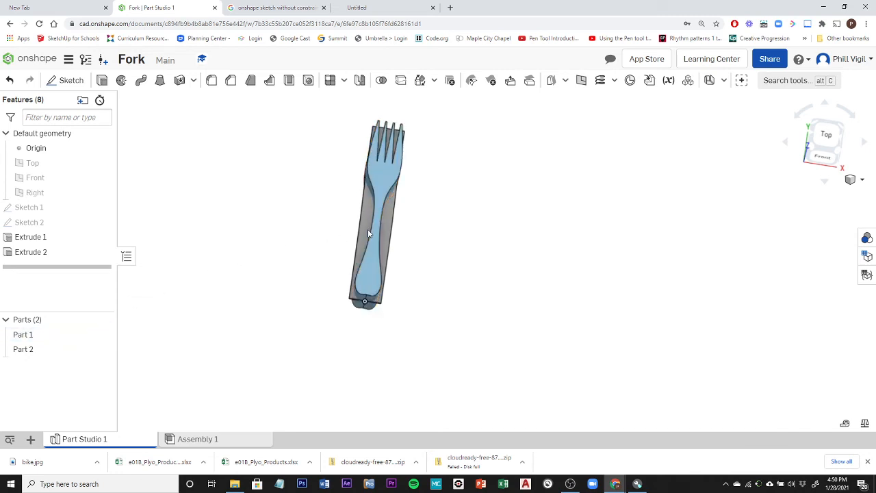
{"action": "scroll", "coordinate": [409, 182], "scroll_direction": "up", "scroll_amount": 4}
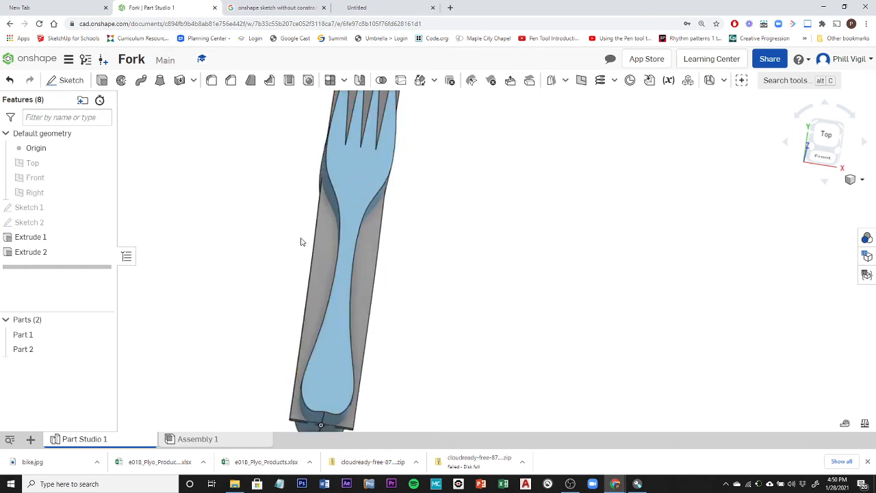
{"action": "right_click_drag", "start_coordinate": [314, 234], "coordinate": [348, 208]}
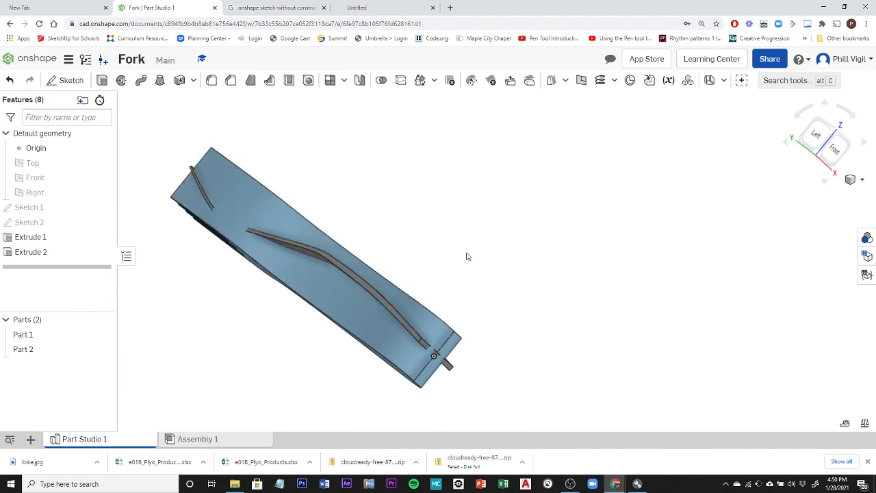
{"action": "right_click_drag", "start_coordinate": [467, 256], "coordinate": [463, 322]}
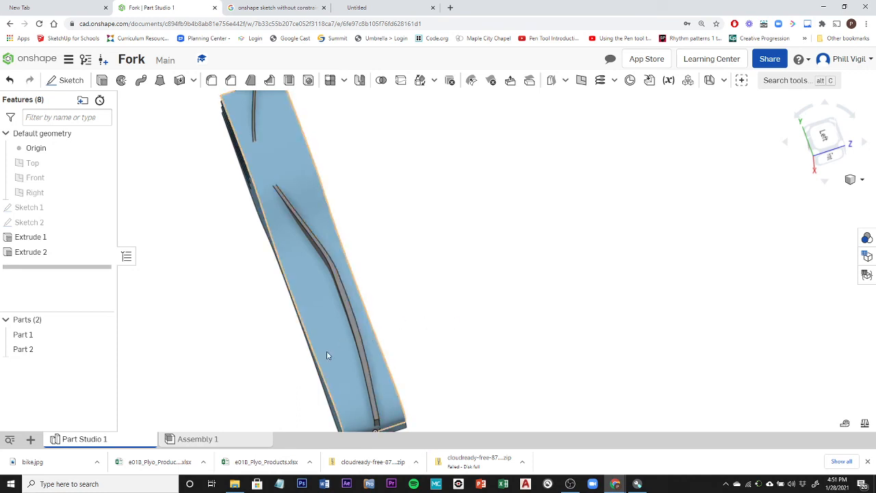
{"action": "right_click_drag", "start_coordinate": [427, 295], "coordinate": [344, 248]}
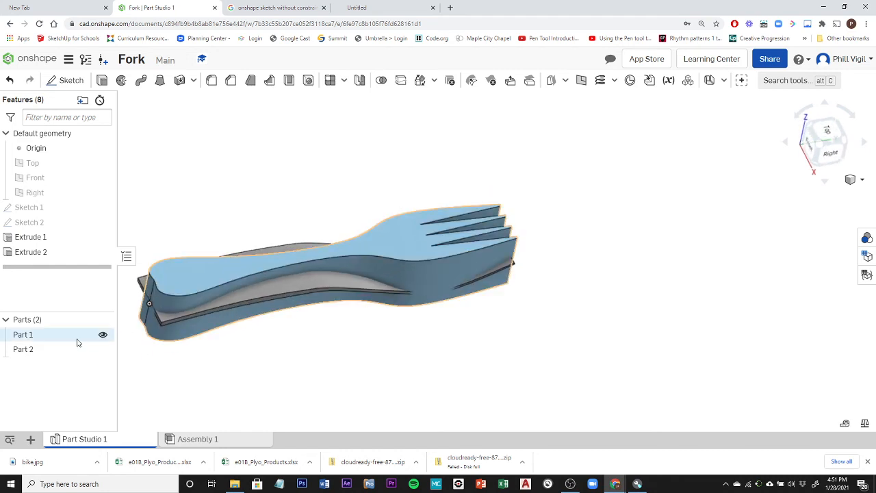
- Edit Extrude 2 to set the side profile solid's symmetric depth to 30 mm
{"action": "left_click", "coordinate": [30, 350]}
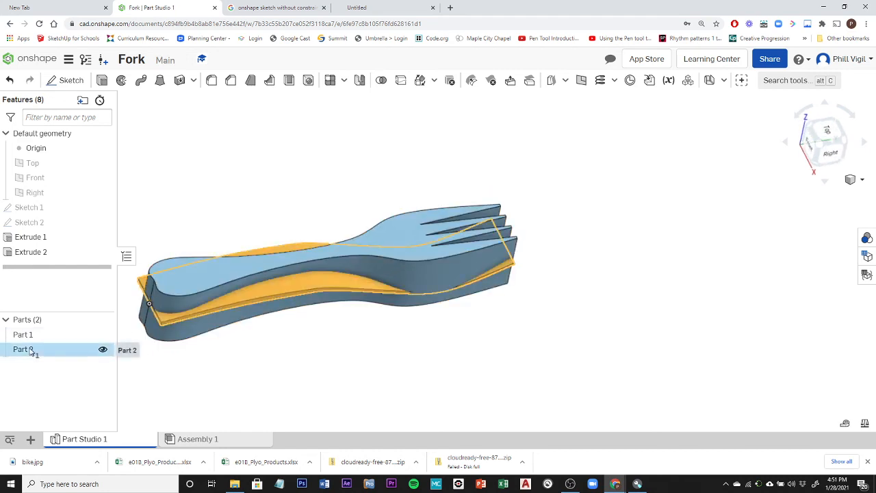
{"action": "double_click", "coordinate": [31, 252]}
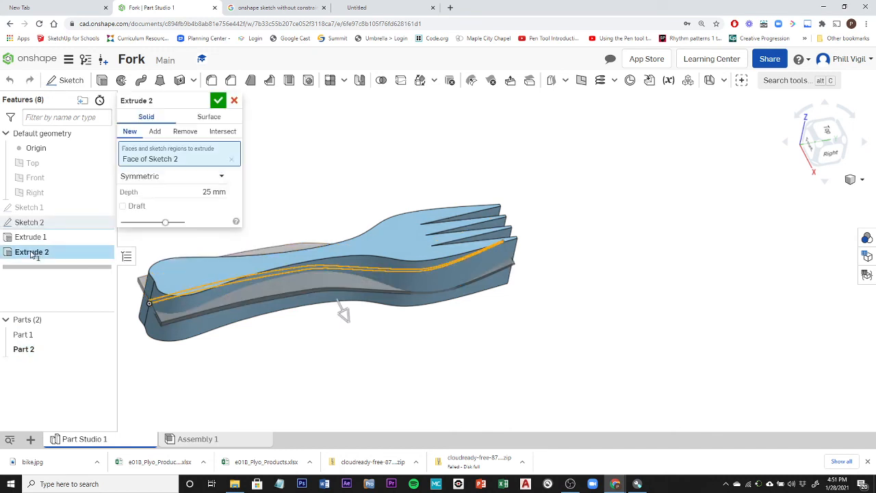
{"action": "left_click", "coordinate": [213, 191]}
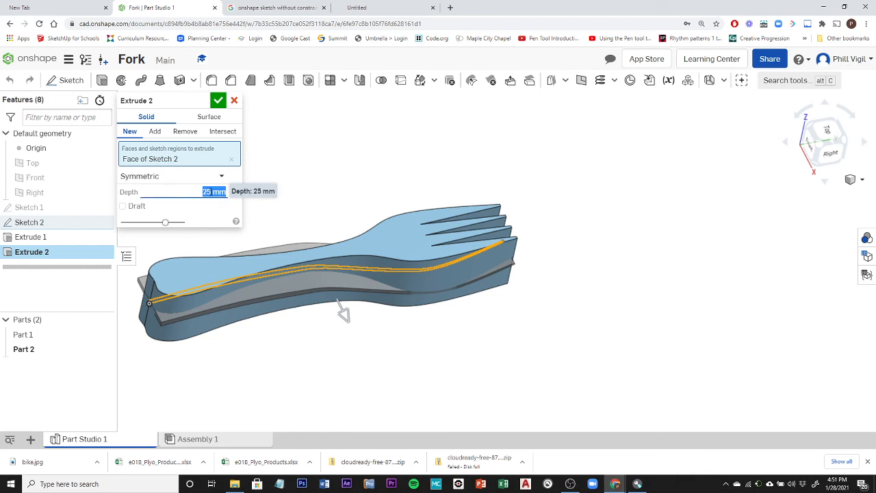
{"action": "left_click_drag", "start_coordinate": [211, 192], "coordinate": [196, 193]}
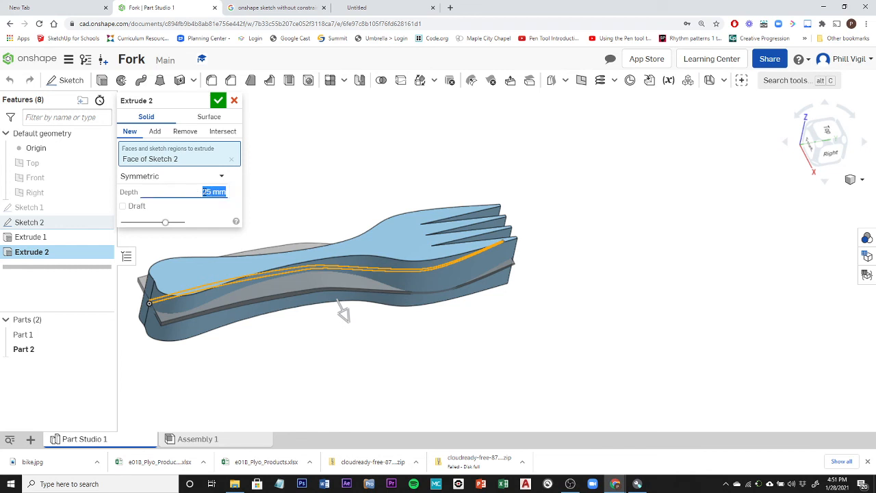
{"action": "type", "text": "30"}
{"action": "key", "text": "Return"}
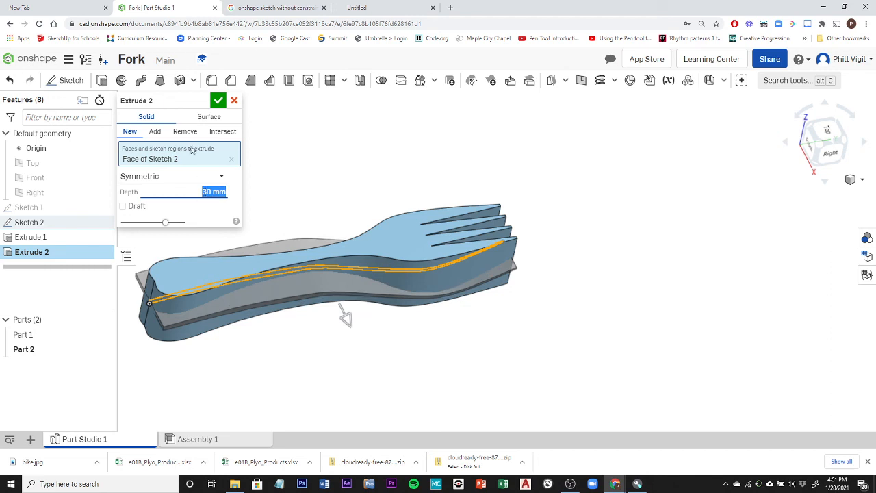
{"action": "left_click", "coordinate": [217, 102]}
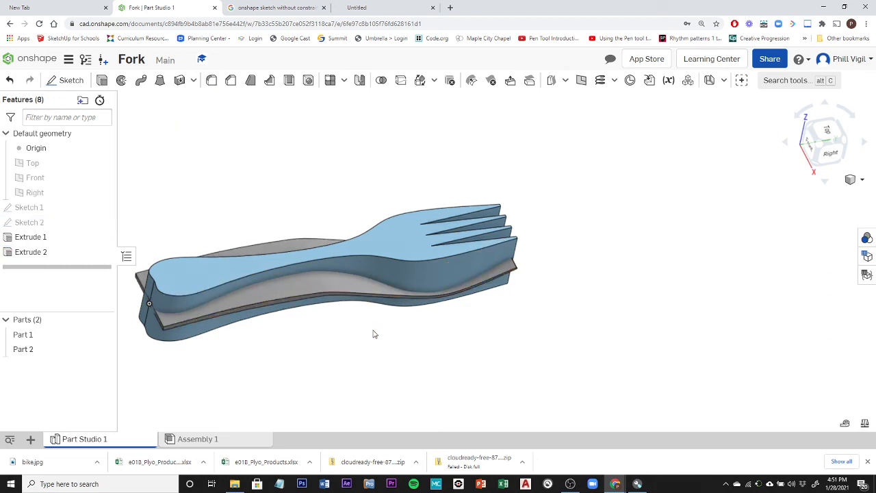
- Combine Part 1 and Part 2 with a Boolean Intersect, without keeping the tools, and accept it
{"action": "middle_click_drag", "start_coordinate": [372, 333], "coordinate": [448, 339]}
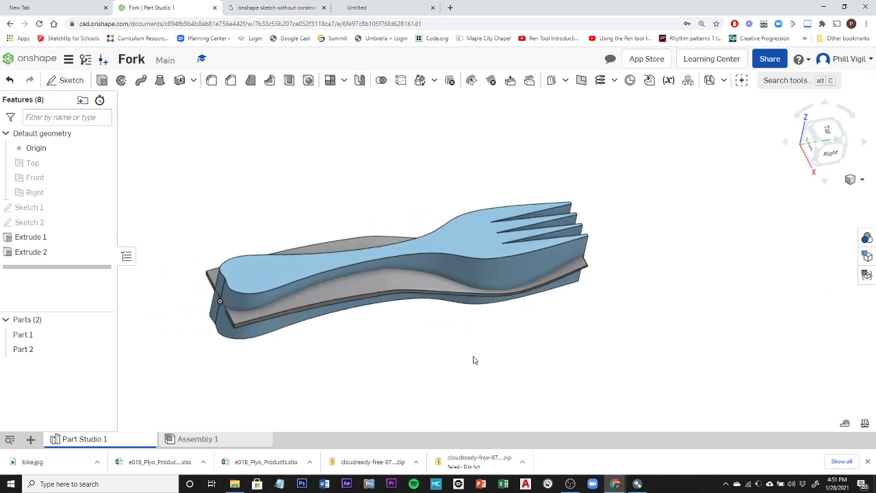
{"action": "right_click_drag", "start_coordinate": [474, 360], "coordinate": [399, 282]}
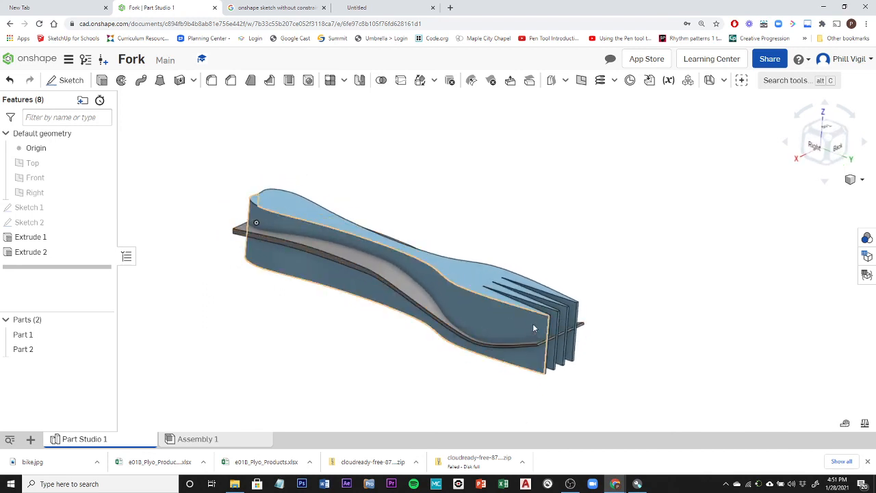
{"action": "left_click", "coordinate": [26, 334]}
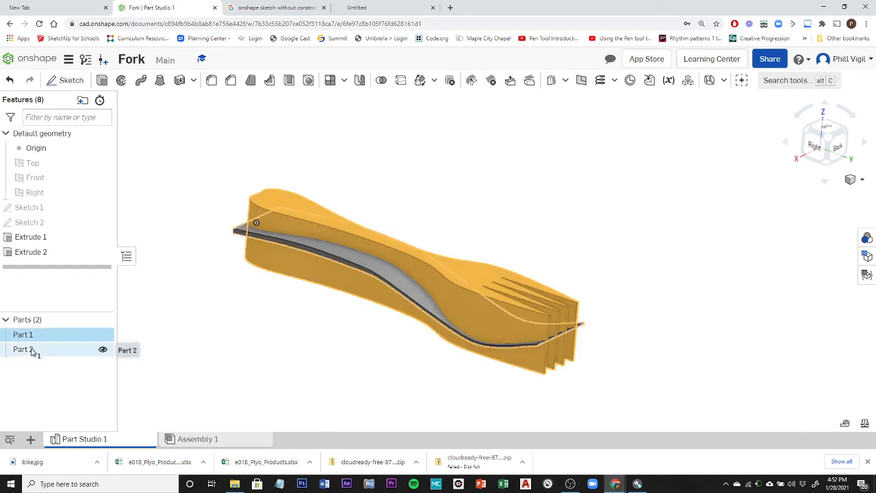
{"action": "left_click", "coordinate": [32, 350]}
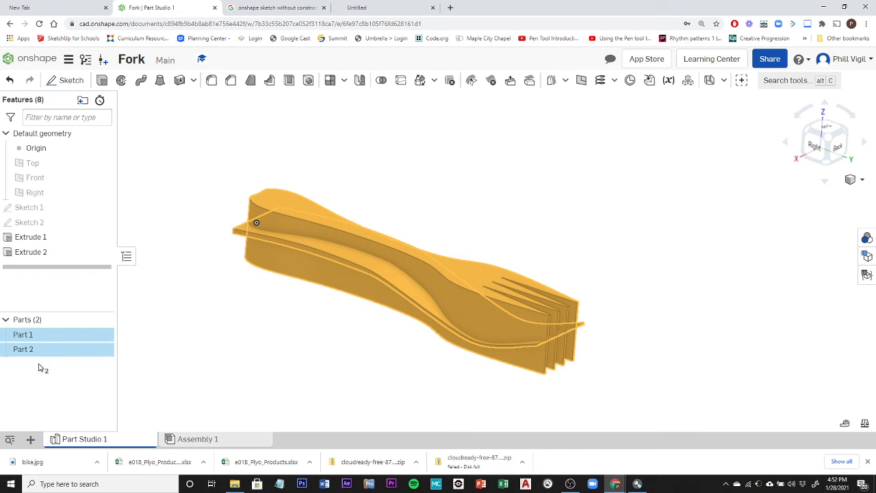
{"action": "right_click", "coordinate": [36, 338]}
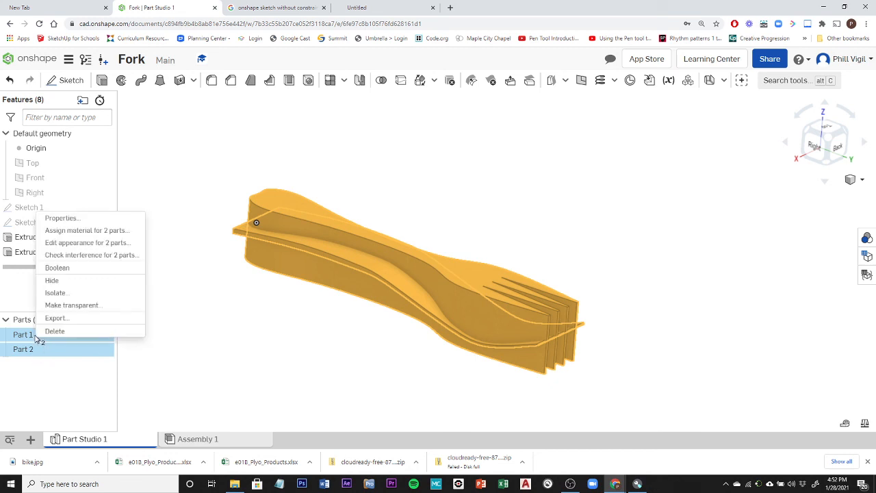
{"action": "left_click", "coordinate": [57, 267]}
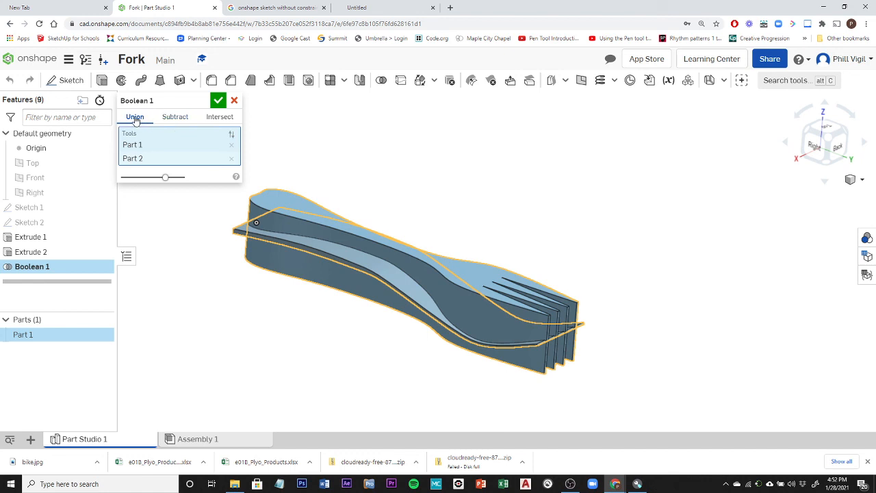
{"action": "left_click", "coordinate": [220, 117]}
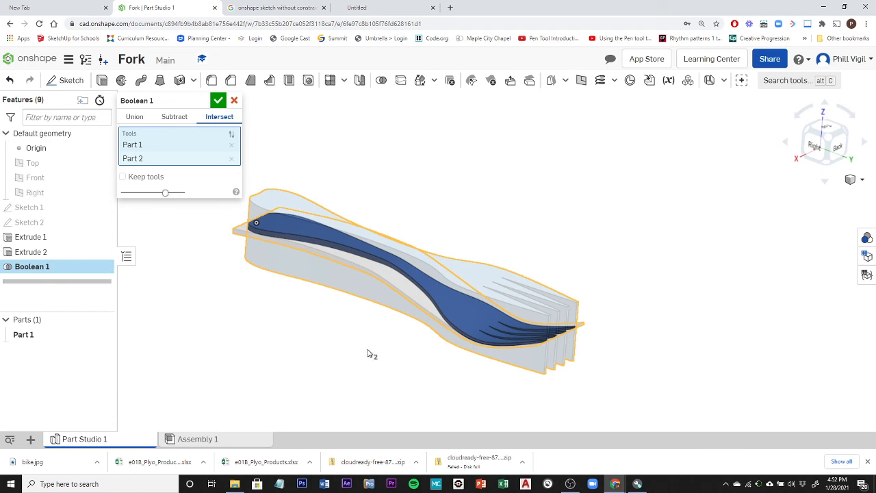
{"action": "mouse_move", "coordinate": [381, 348]}
{"action": "middle_mouse_down"}
{"action": "mouse_move", "coordinate": [348, 342]}
{"action": "mouse_move", "coordinate": [386, 337]}
{"action": "middle_mouse_up"}
{"action": "right_click_drag", "start_coordinate": [351, 354], "coordinate": [252, 301]}
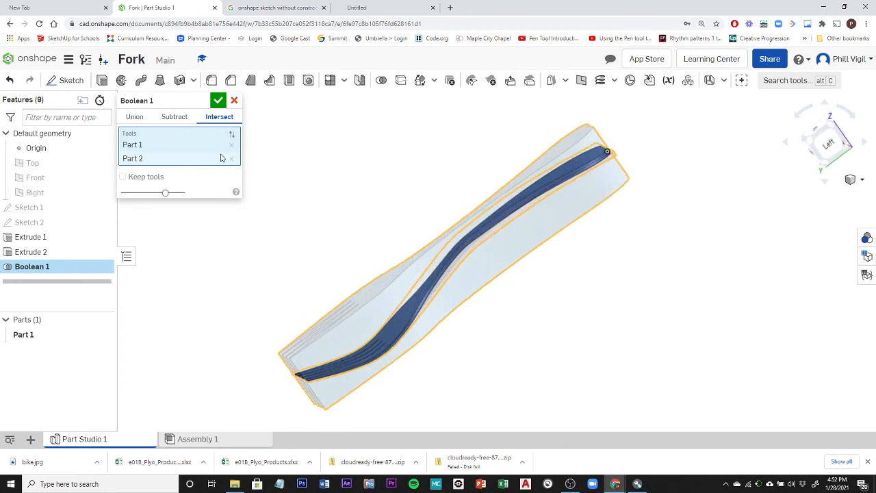
{"action": "left_click", "coordinate": [217, 101]}
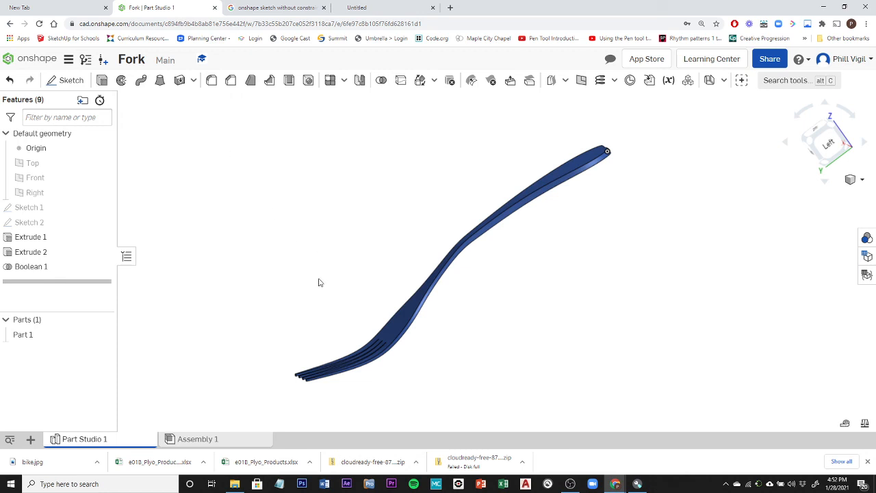
- Show the Sketch 1 outline over the fork, keep Sketch 2 hidden, and open Sketch 1 for editing
{"action": "mouse_move", "coordinate": [303, 296]}
{"action": "right_mouse_down"}
{"action": "mouse_move", "coordinate": [391, 302]}
{"action": "mouse_move", "coordinate": [457, 353]}
{"action": "mouse_move", "coordinate": [515, 370]}
{"action": "mouse_move", "coordinate": [509, 310]}
{"action": "mouse_move", "coordinate": [522, 338]}
{"action": "mouse_move", "coordinate": [504, 348]}
{"action": "mouse_move", "coordinate": [495, 329]}
{"action": "mouse_move", "coordinate": [469, 346]}
{"action": "mouse_move", "coordinate": [482, 366]}
{"action": "mouse_move", "coordinate": [510, 343]}
{"action": "mouse_move", "coordinate": [482, 345]}
{"action": "mouse_move", "coordinate": [489, 354]}
{"action": "mouse_move", "coordinate": [488, 313]}
{"action": "mouse_move", "coordinate": [411, 319]}
{"action": "mouse_move", "coordinate": [407, 333]}
{"action": "right_mouse_up"}
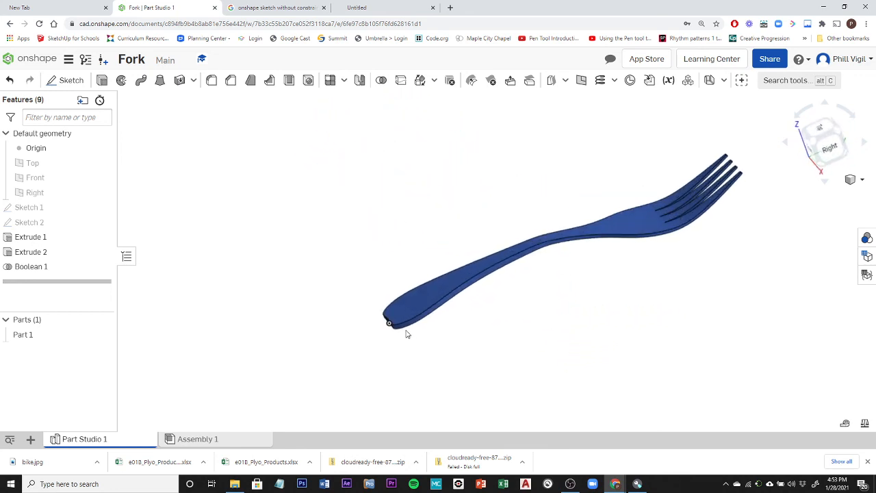
{"action": "left_click", "coordinate": [103, 223]}
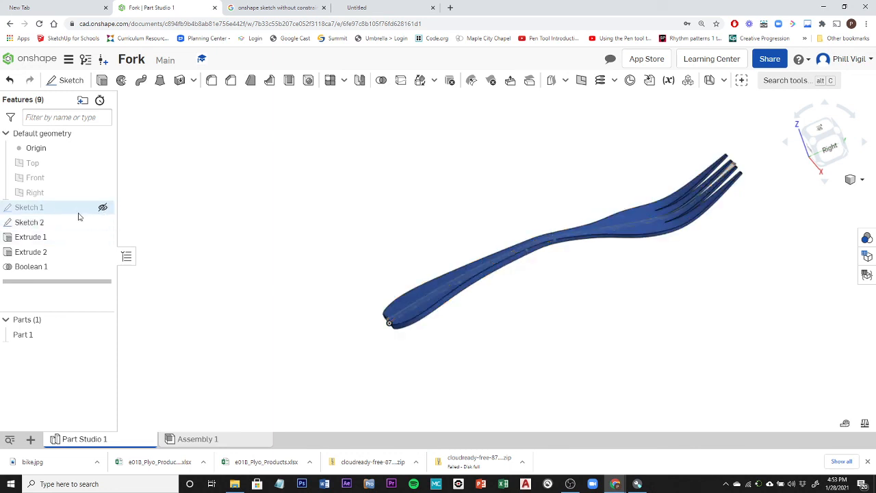
{"action": "left_click", "coordinate": [103, 208]}
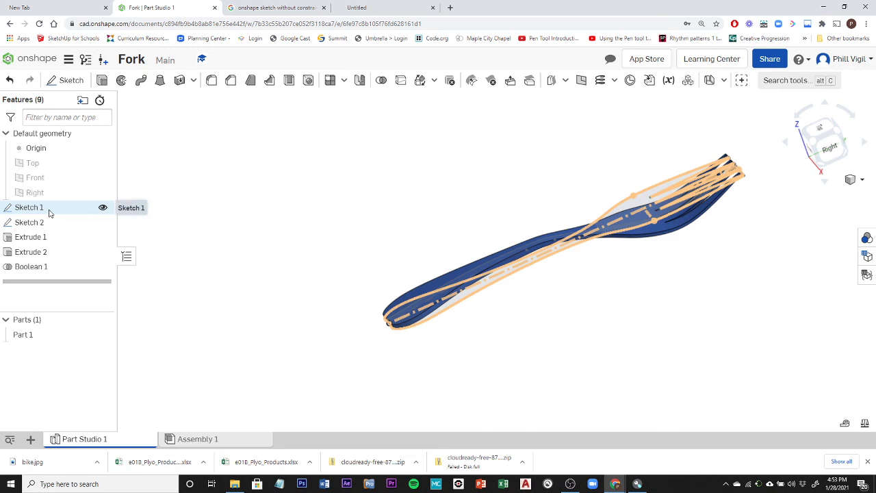
{"action": "left_click", "coordinate": [103, 223]}
{"action": "left_click", "coordinate": [35, 209]}
{"action": "double_click", "coordinate": [36, 208]}
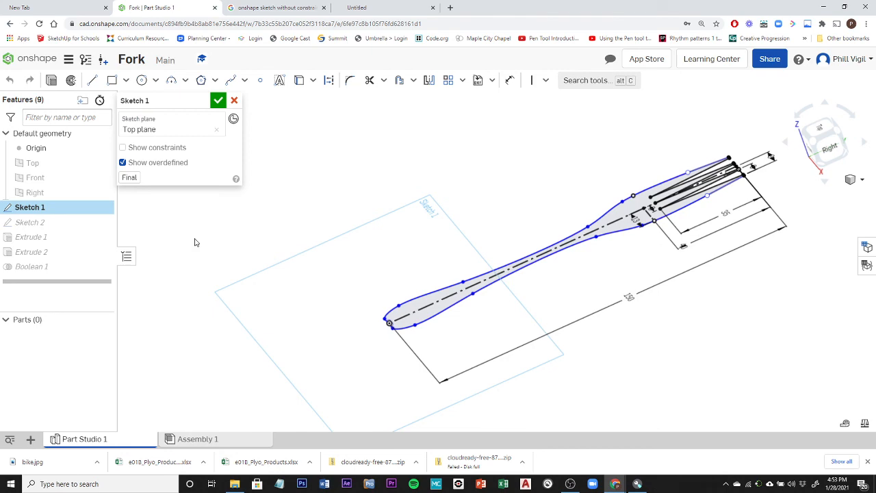
- Reshape the fork's neck in Sketch 1 by moving the spline point just below the head towards the tines
{"action": "middle_click_drag", "start_coordinate": [194, 242], "coordinate": [241, 253]}
{"action": "mouse_move", "coordinate": [228, 252]}
{"action": "right_mouse_down"}
{"action": "mouse_move", "coordinate": [309, 276]}
{"action": "mouse_move", "coordinate": [262, 283]}
{"action": "mouse_move", "coordinate": [347, 276]}
{"action": "right_mouse_up"}
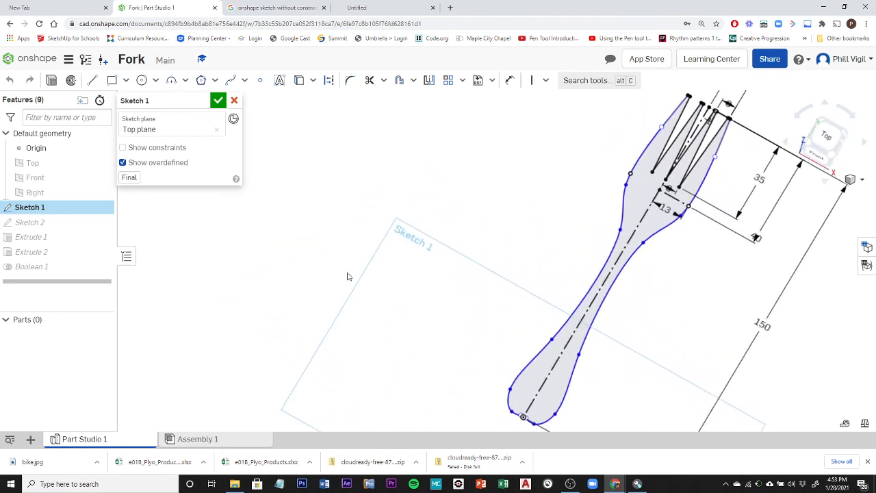
{"action": "left_click", "coordinate": [617, 255]}
{"action": "middle_click_drag", "start_coordinate": [558, 212], "coordinate": [330, 258]}
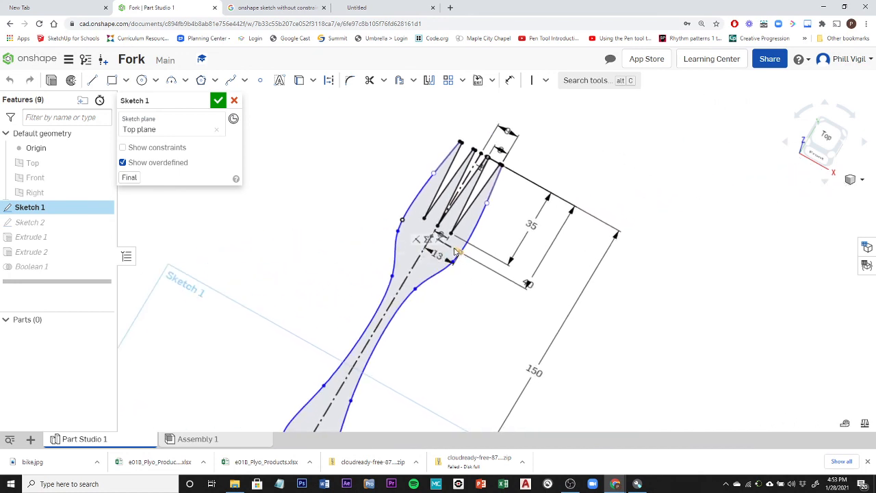
{"action": "left_click_drag", "start_coordinate": [456, 251], "coordinate": [462, 254]}
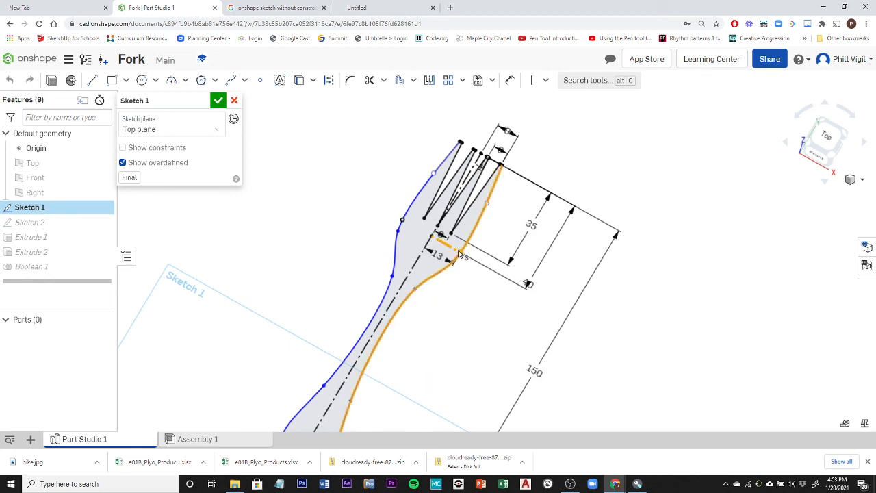
{"action": "scroll", "coordinate": [458, 253], "scroll_direction": "up", "scroll_amount": 5}
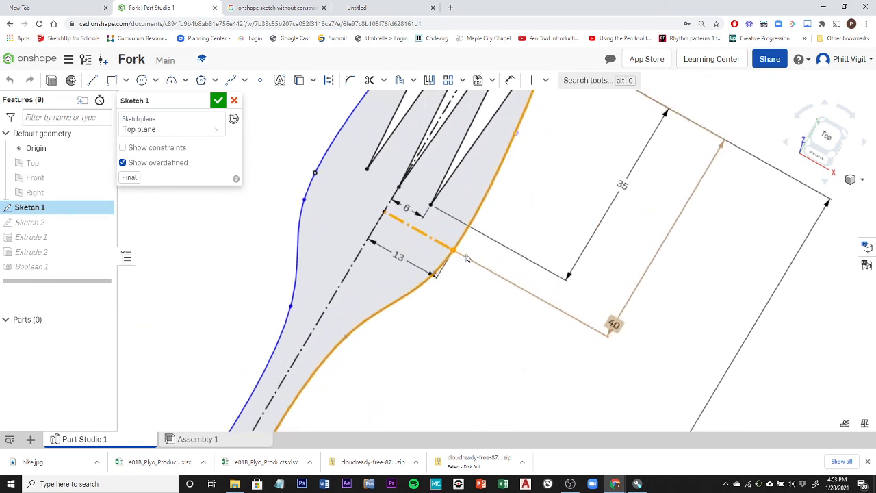
{"action": "scroll", "coordinate": [480, 229], "scroll_direction": "down", "scroll_amount": 3}
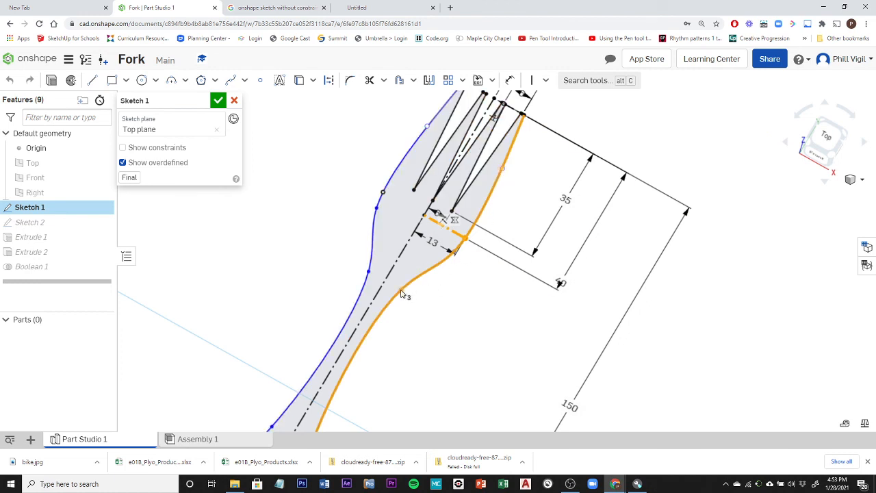
{"action": "left_click_drag", "start_coordinate": [405, 292], "coordinate": [418, 272]}
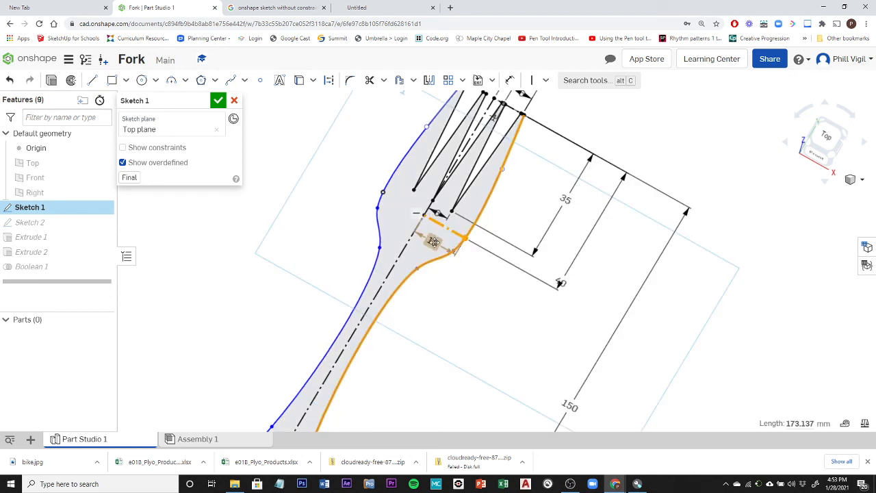
- Set the fork head's half-width dimension to 12 mm and move the outline's spline point beside the outer tine slightly inward
{"action": "left_click", "coordinate": [433, 241]}
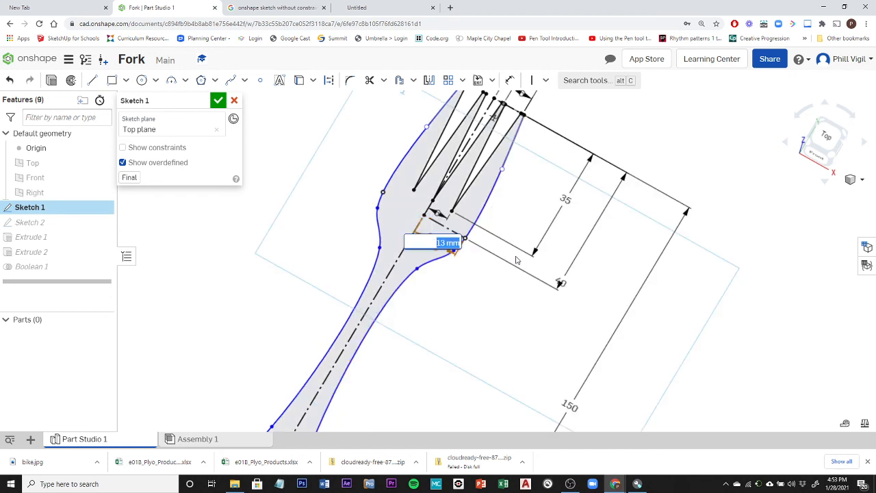
{"action": "type", "text": "12"}
{"action": "key", "text": "Return"}
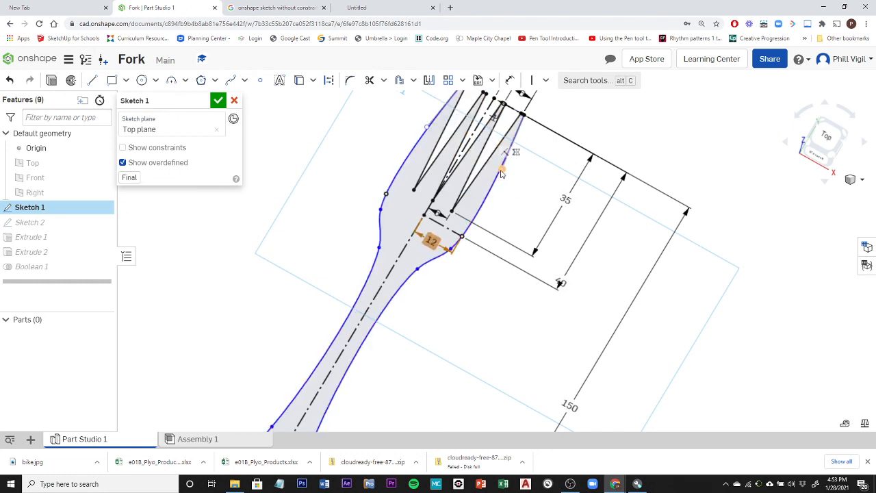
{"action": "left_click_drag", "start_coordinate": [501, 174], "coordinate": [497, 171]}
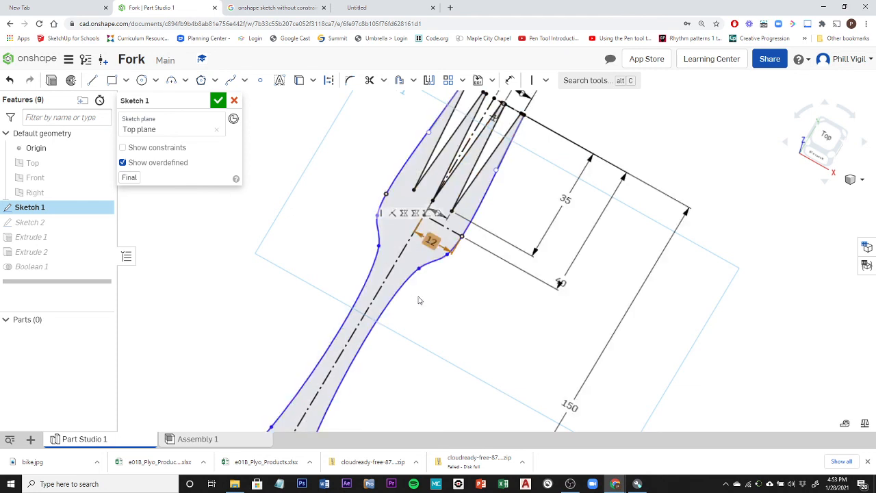
- Slim the handle's rounded end by moving its outline spline points towards the centreline, and accept Sketch 1
{"action": "scroll", "coordinate": [420, 297], "scroll_direction": "down", "scroll_amount": 4}
{"action": "scroll", "coordinate": [423, 304], "scroll_direction": "down", "scroll_amount": 3}
{"action": "scroll", "coordinate": [381, 387], "scroll_direction": "up", "scroll_amount": 6}
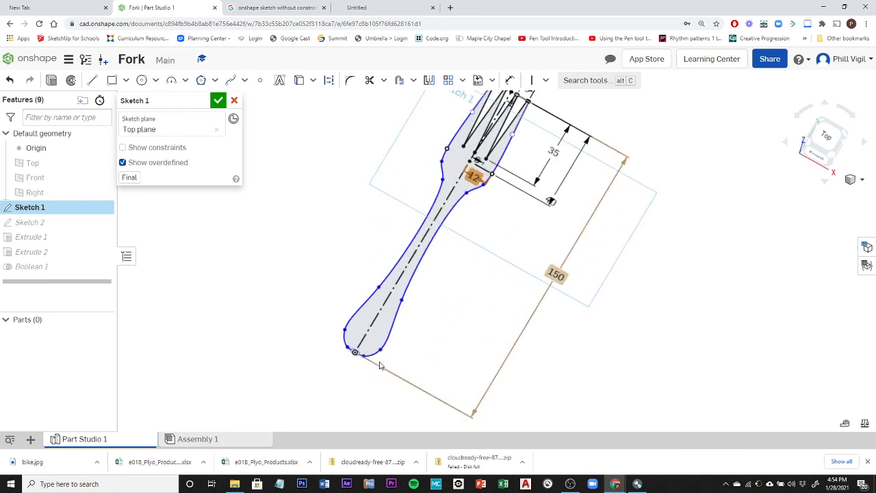
{"action": "left_click_drag", "start_coordinate": [382, 348], "coordinate": [378, 340]}
{"action": "scroll", "coordinate": [465, 288], "scroll_direction": "down", "scroll_amount": 4}
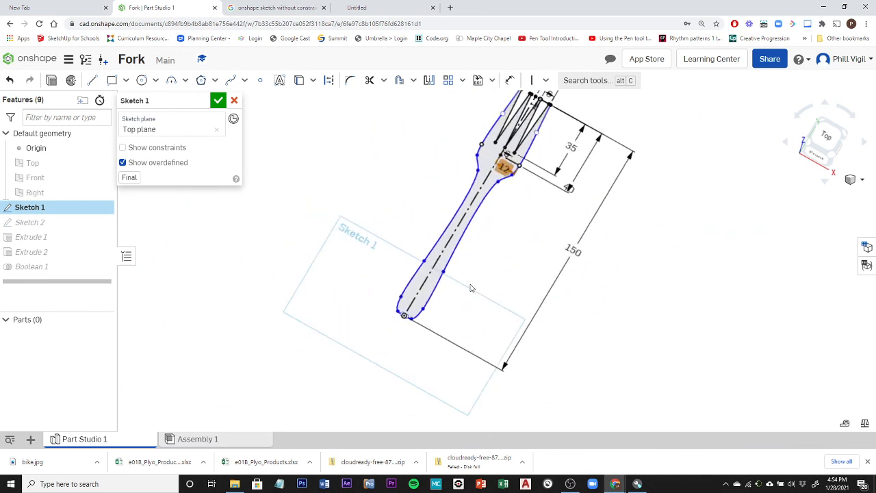
{"action": "left_click_drag", "start_coordinate": [448, 279], "coordinate": [445, 276]}
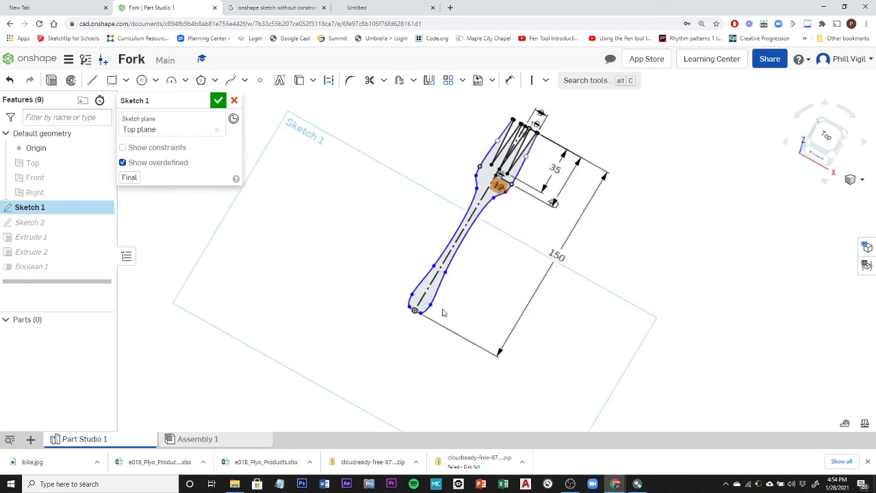
{"action": "left_click_drag", "start_coordinate": [430, 308], "coordinate": [429, 308]}
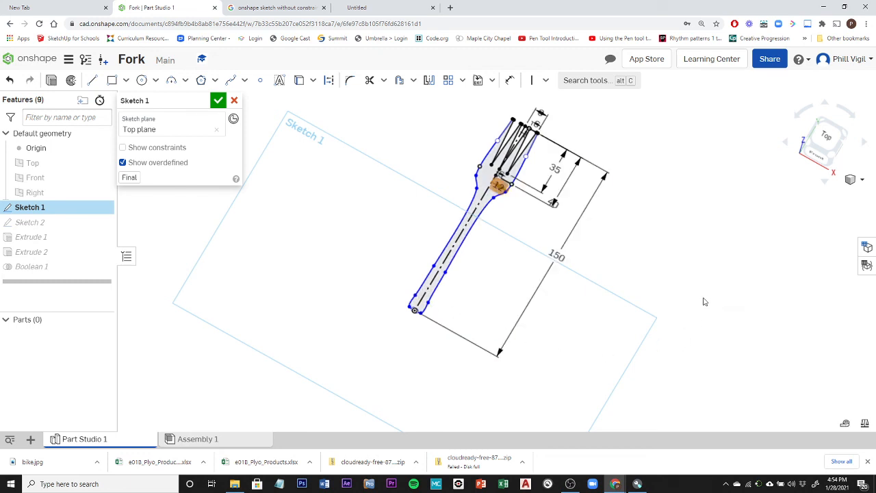
{"action": "left_click", "coordinate": [218, 101]}
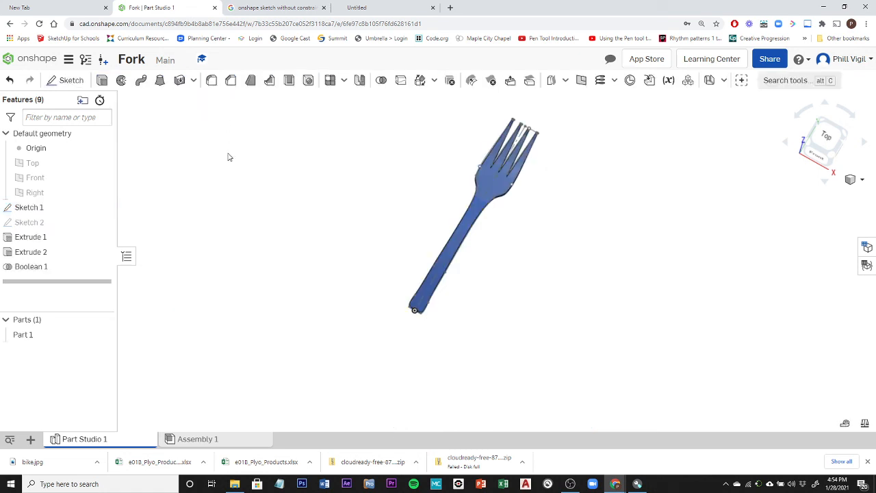
- Hide Sketch 1 and examine the updated fork's curvature and outline from several sides
{"action": "middle_click_drag", "start_coordinate": [497, 316], "coordinate": [411, 361]}
{"action": "mouse_move", "coordinate": [413, 367]}
{"action": "right_mouse_down"}
{"action": "mouse_move", "coordinate": [360, 323]}
{"action": "mouse_move", "coordinate": [325, 307]}
{"action": "mouse_move", "coordinate": [301, 280]}
{"action": "mouse_move", "coordinate": [307, 252]}
{"action": "mouse_move", "coordinate": [403, 248]}
{"action": "mouse_move", "coordinate": [475, 273]}
{"action": "mouse_move", "coordinate": [471, 224]}
{"action": "mouse_move", "coordinate": [434, 204]}
{"action": "mouse_move", "coordinate": [409, 202]}
{"action": "mouse_move", "coordinate": [340, 231]}
{"action": "right_mouse_up"}
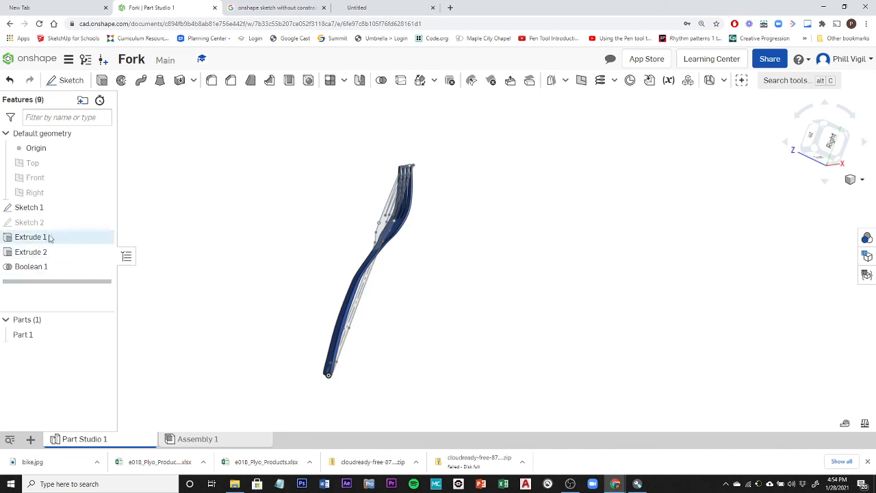
{"action": "left_click", "coordinate": [103, 208]}
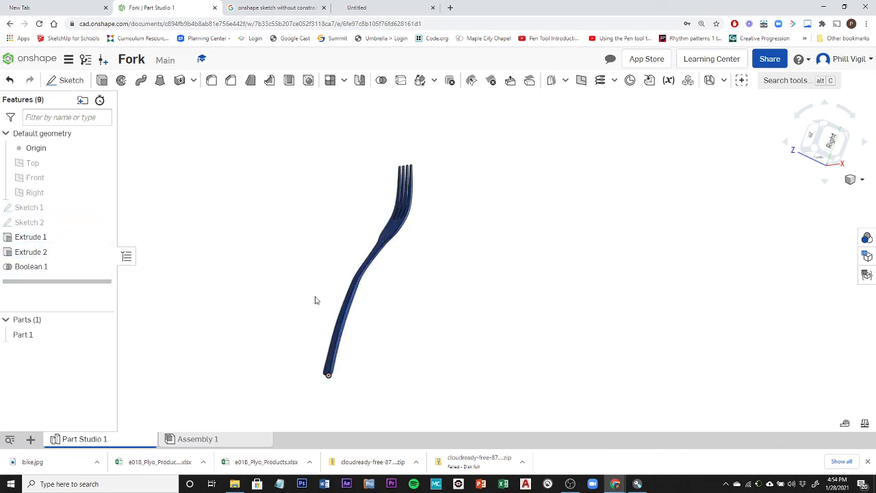
{"action": "middle_click_drag", "start_coordinate": [408, 353], "coordinate": [381, 343]}
{"action": "right_click_drag", "start_coordinate": [390, 341], "coordinate": [411, 255]}
{"action": "right_click_drag", "start_coordinate": [362, 383], "coordinate": [331, 348]}
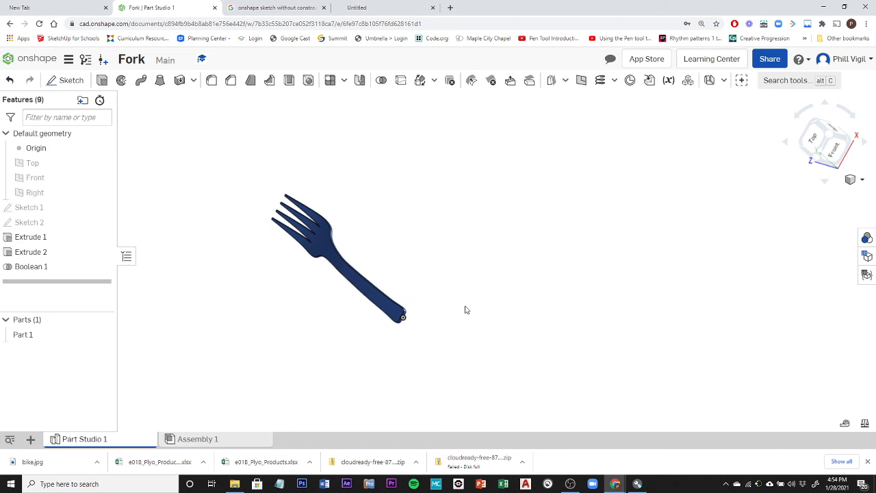
{"action": "middle_click_drag", "start_coordinate": [465, 310], "coordinate": [422, 338]}
{"action": "right_click_drag", "start_coordinate": [422, 312], "coordinate": [444, 286]}
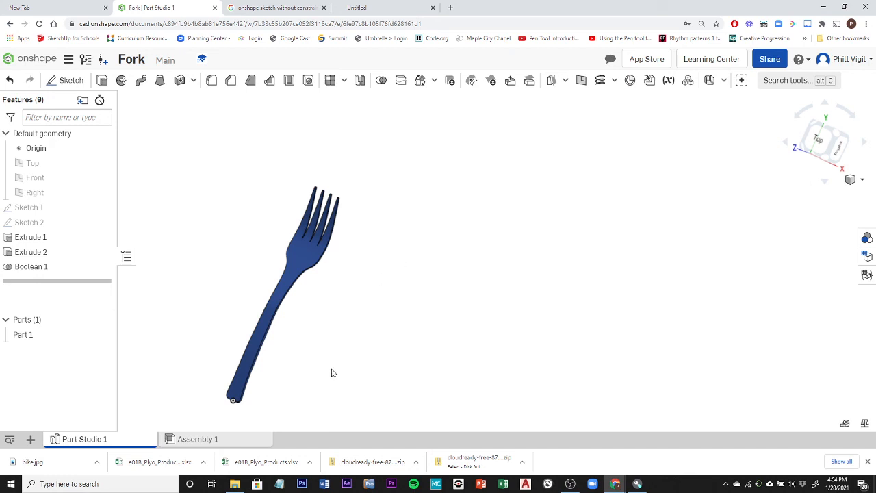
{"action": "middle_click_drag", "start_coordinate": [327, 373], "coordinate": [453, 333]}
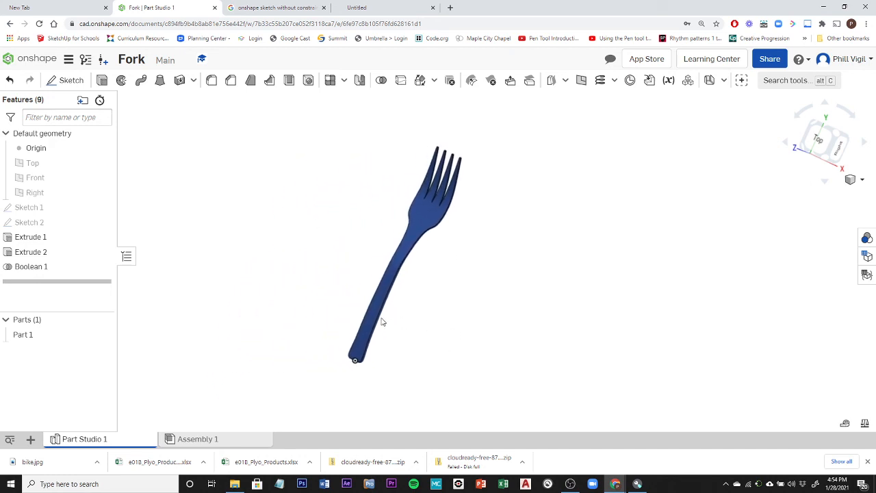